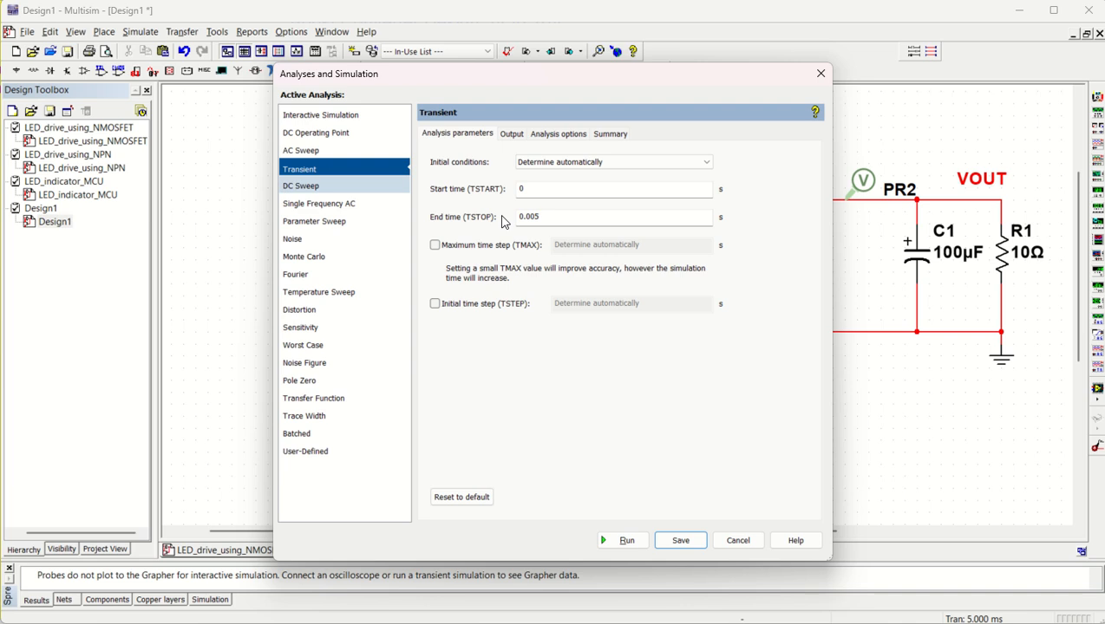
Run the transient analysis of the boost converter with an end time of 0.005 s.
click(554, 218)
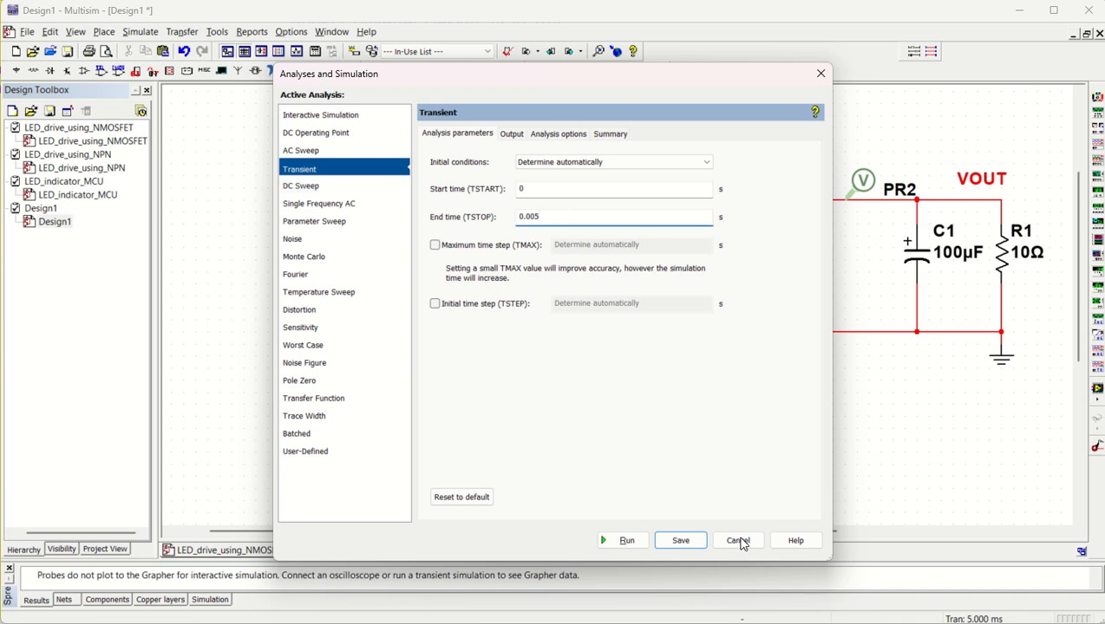
click(628, 542)
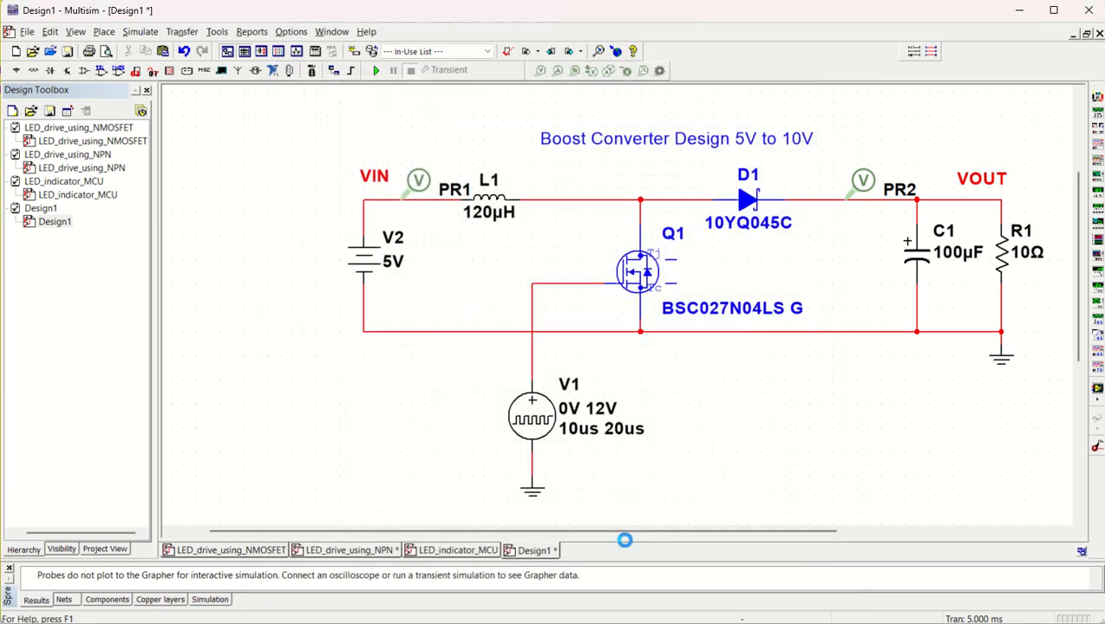
click(49, 414)
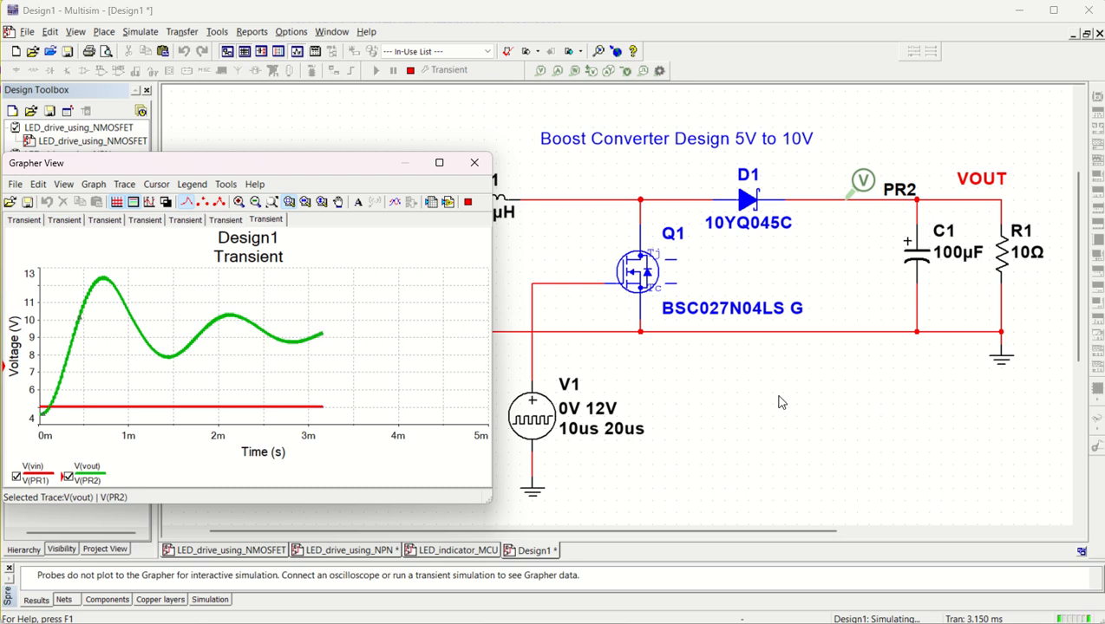
Move the whole boost converter circuit with its title to the right, clear of the graph window.
scroll(782, 286, down, 1)
scroll(781, 286, down, 1)
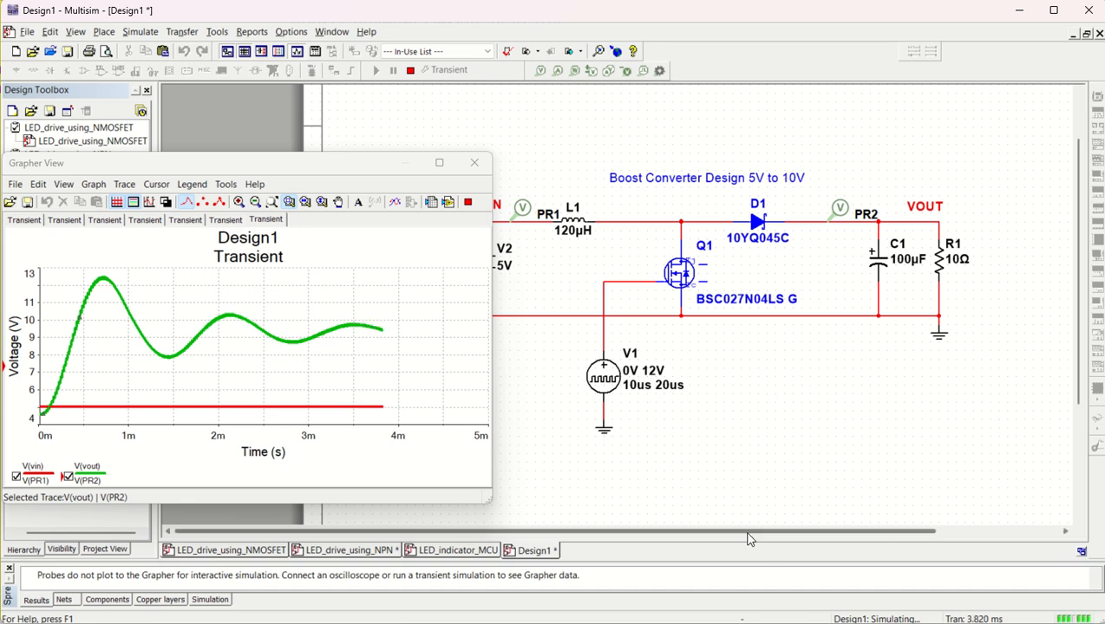
scroll(541, 257, down, 1)
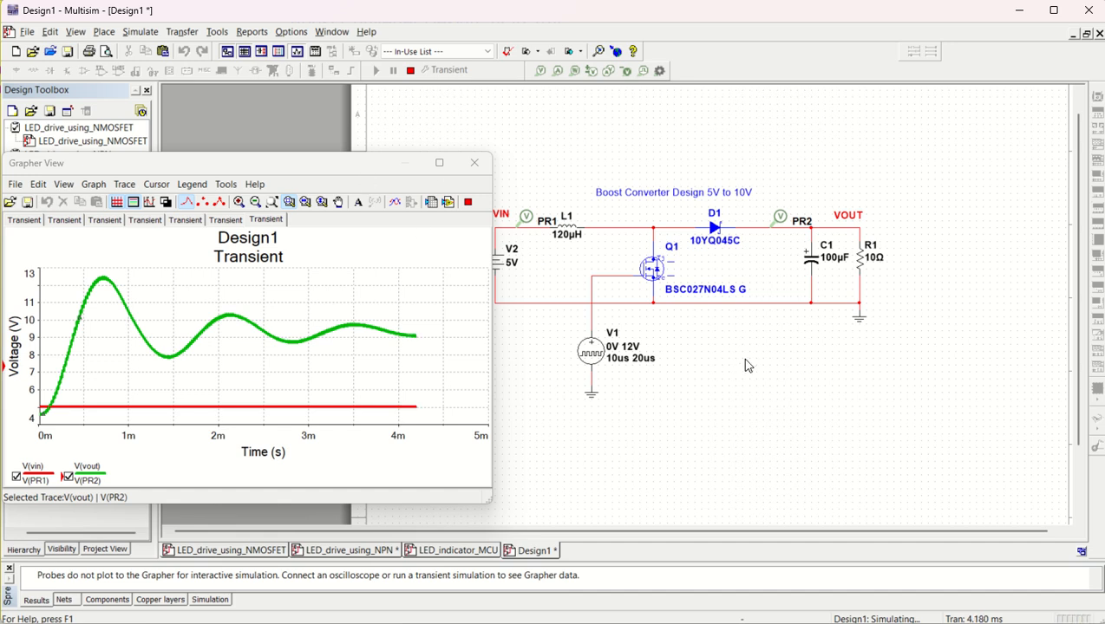
drag(748, 358, 782, 358)
drag(926, 448, 476, 161)
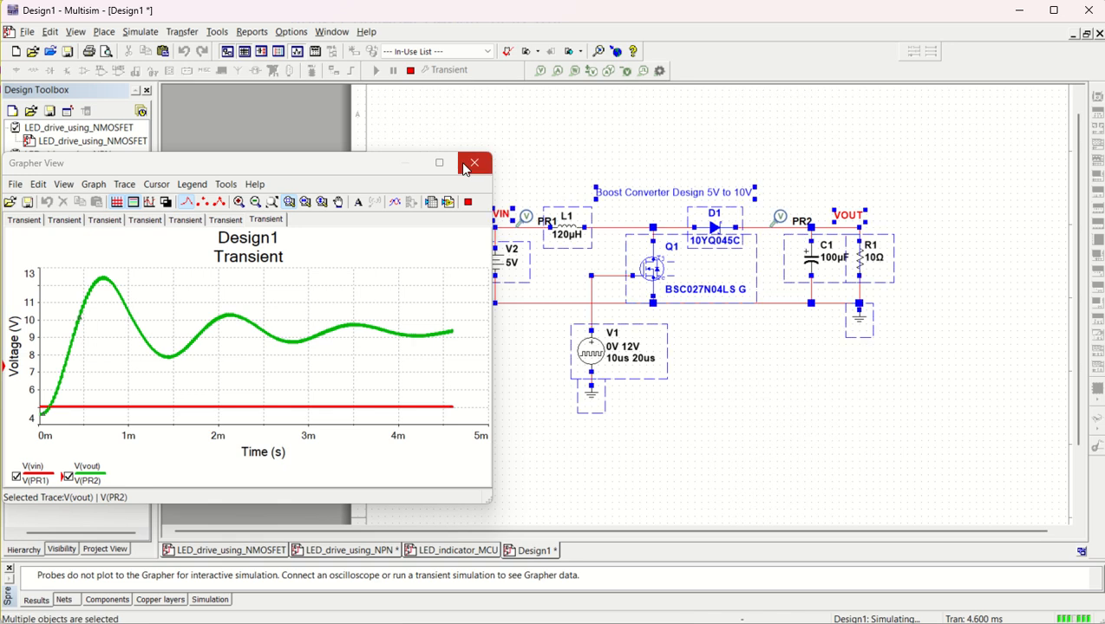
drag(572, 239, 695, 246)
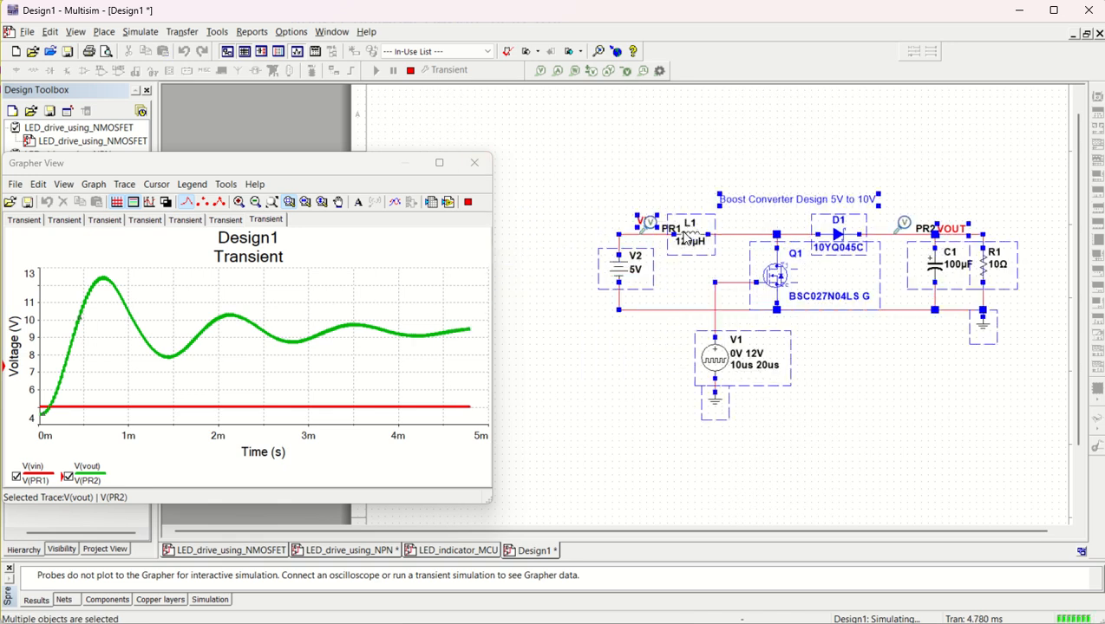
click(844, 449)
scroll(949, 301, up, 1)
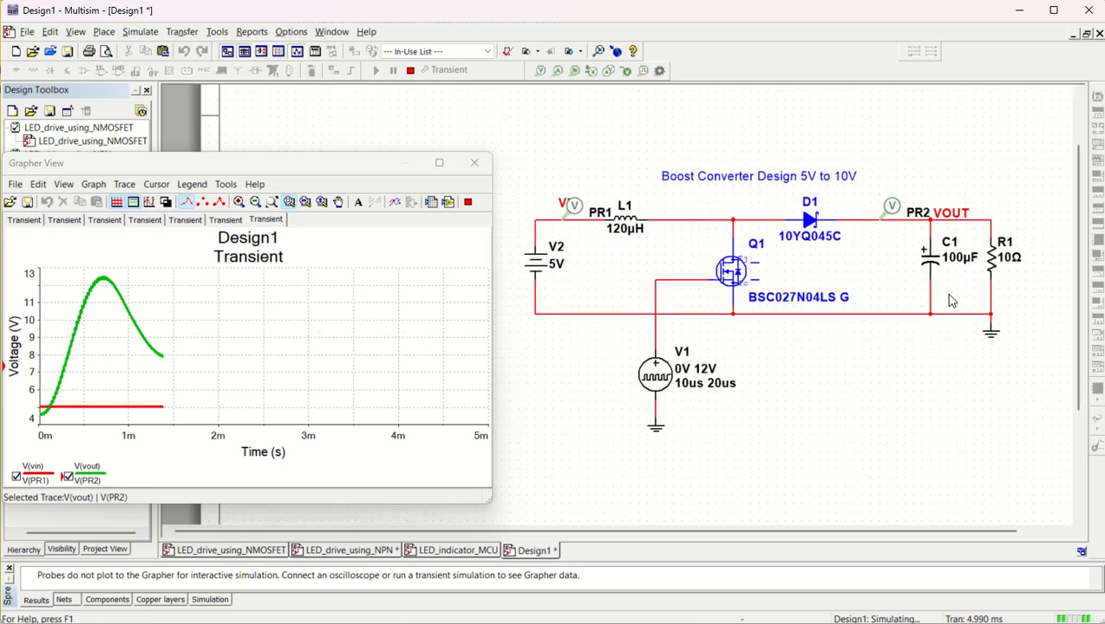
Examine the simulated VIN and VOUT traces over the full 5 ms, and close the graph window.
click(381, 330)
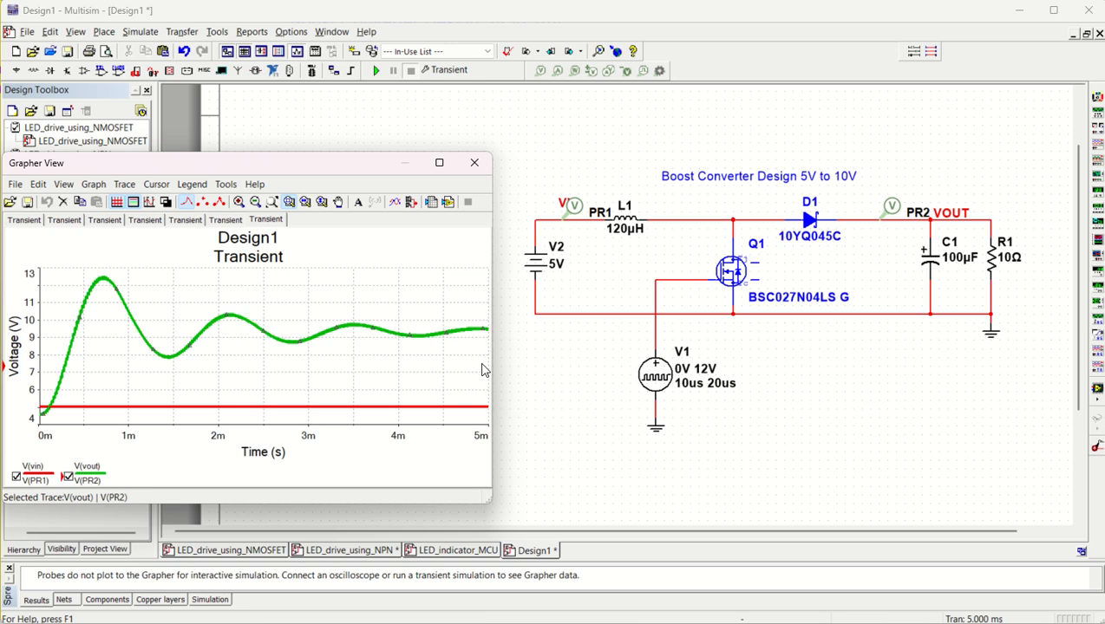
click(485, 171)
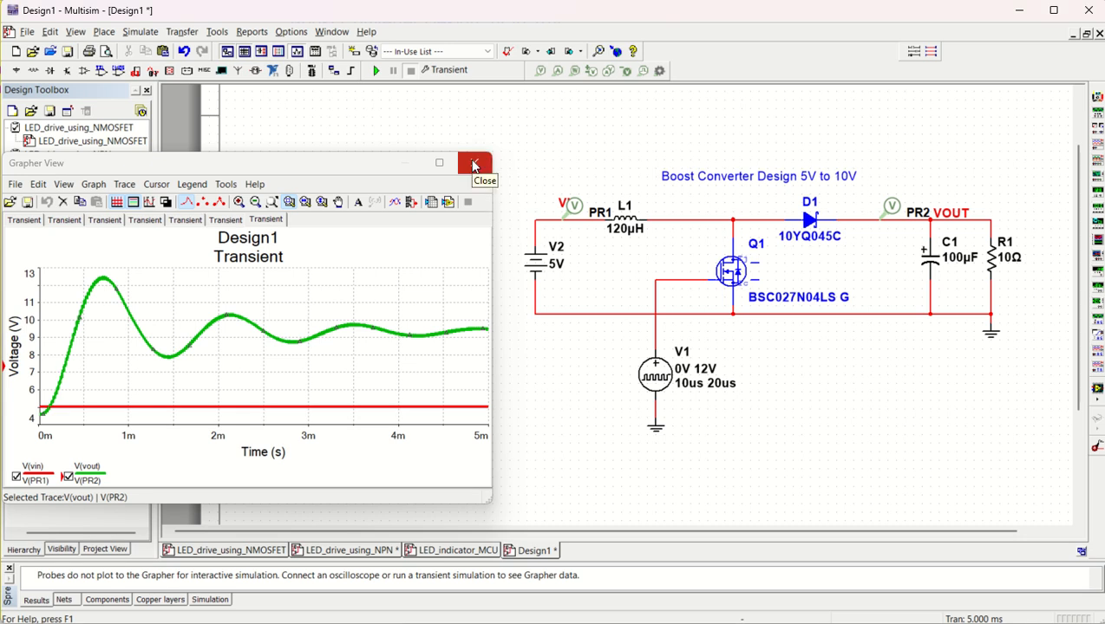
click(474, 165)
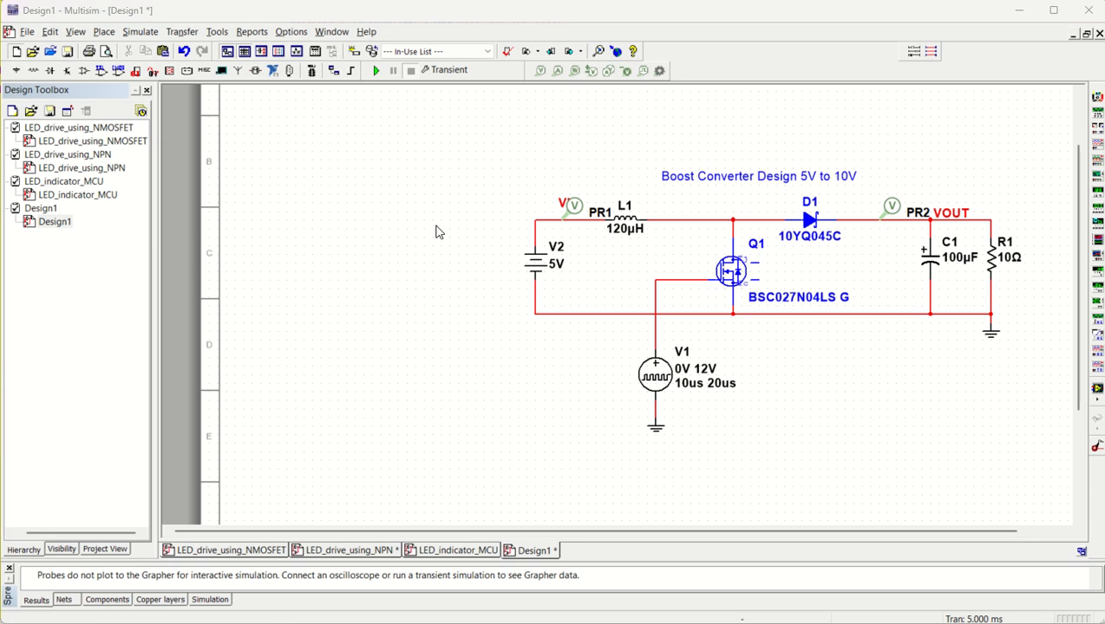
Create a blank design and place a DC_POWER voltage source near the upper-left corner of its sheet.
key(ctrl+n)
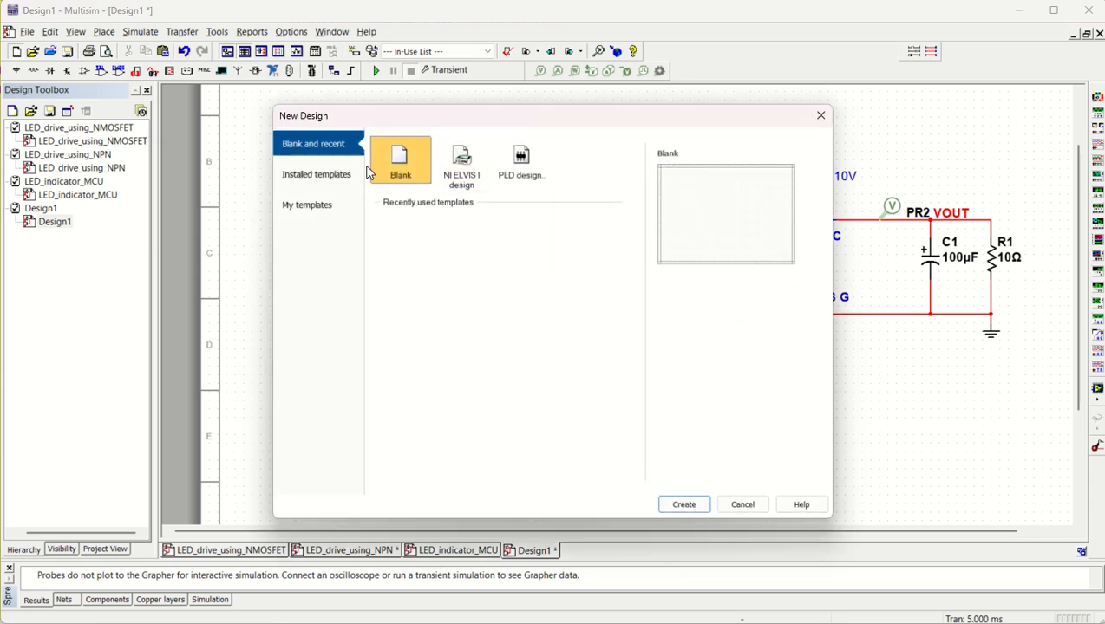
click(700, 508)
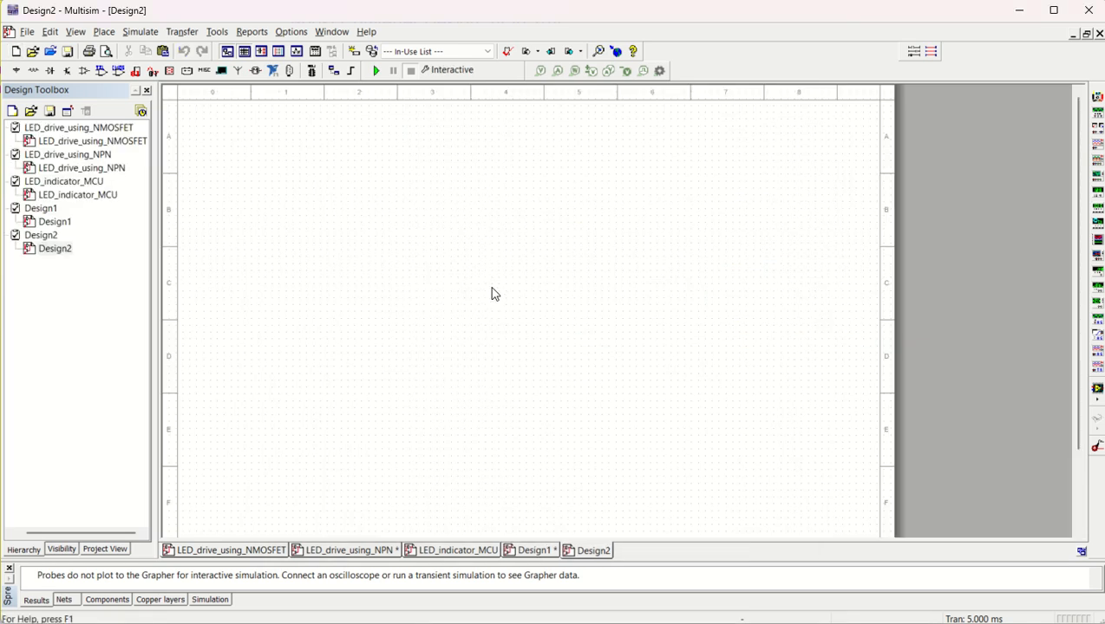
click(139, 32)
click(137, 47)
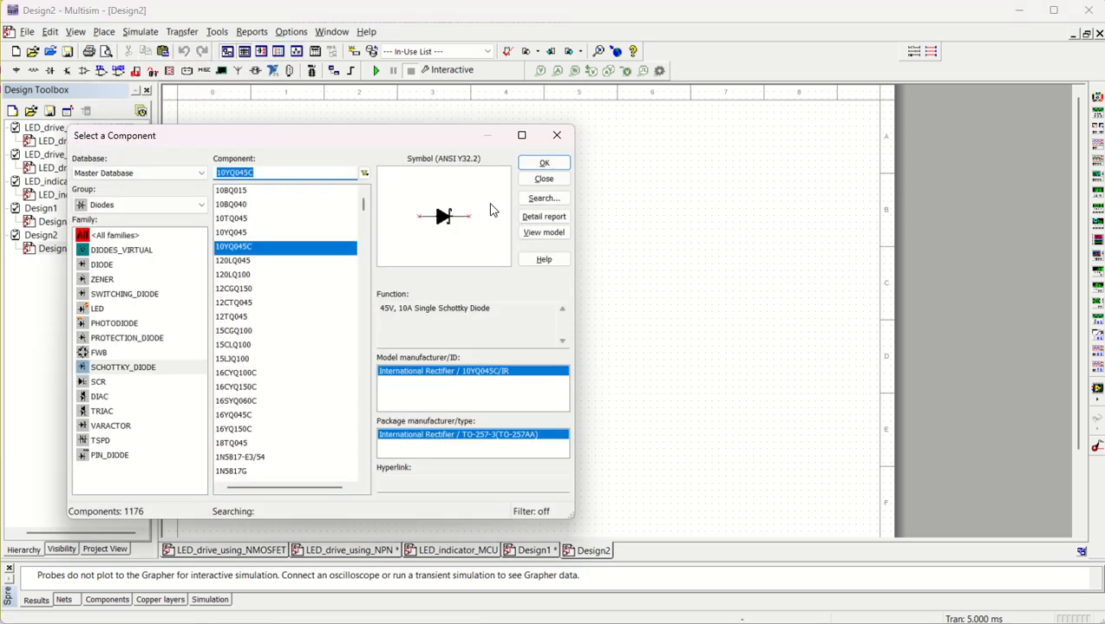
click(125, 206)
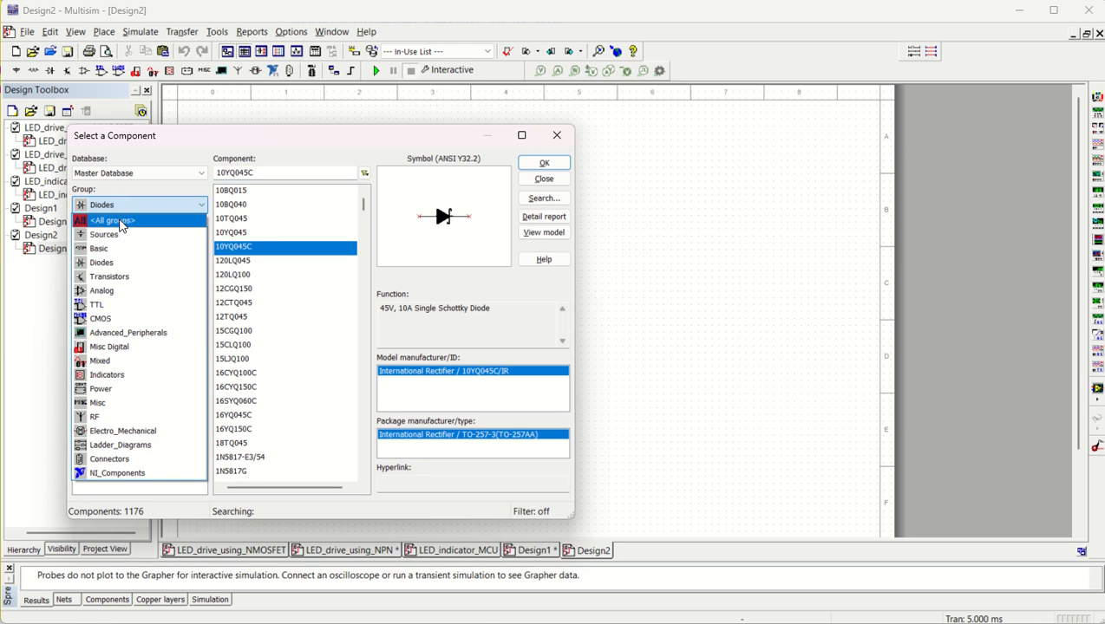
click(116, 236)
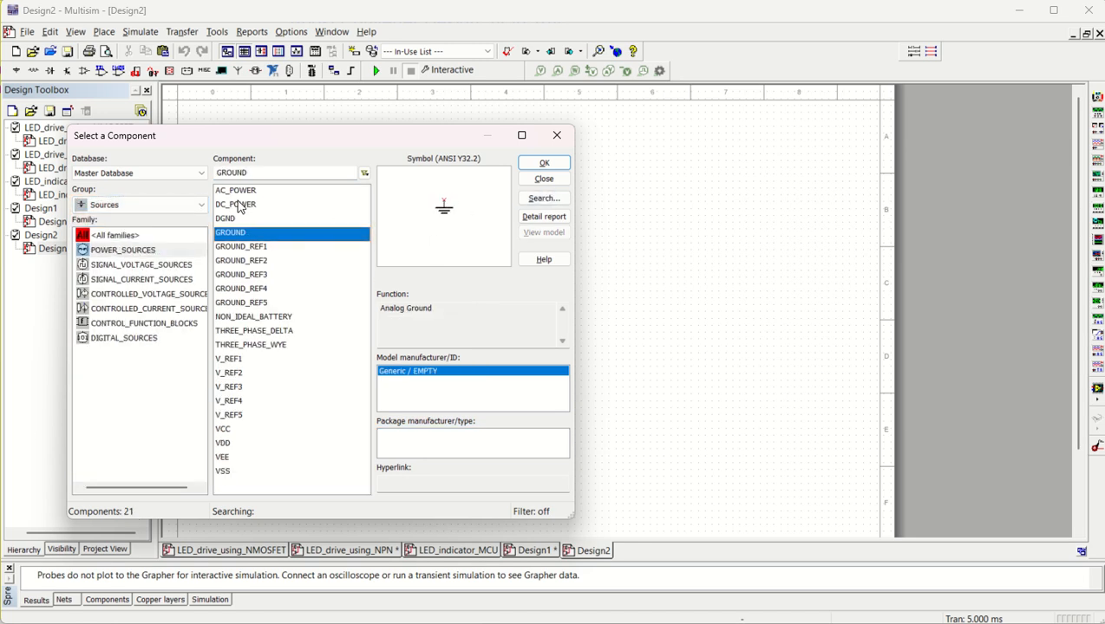
click(245, 209)
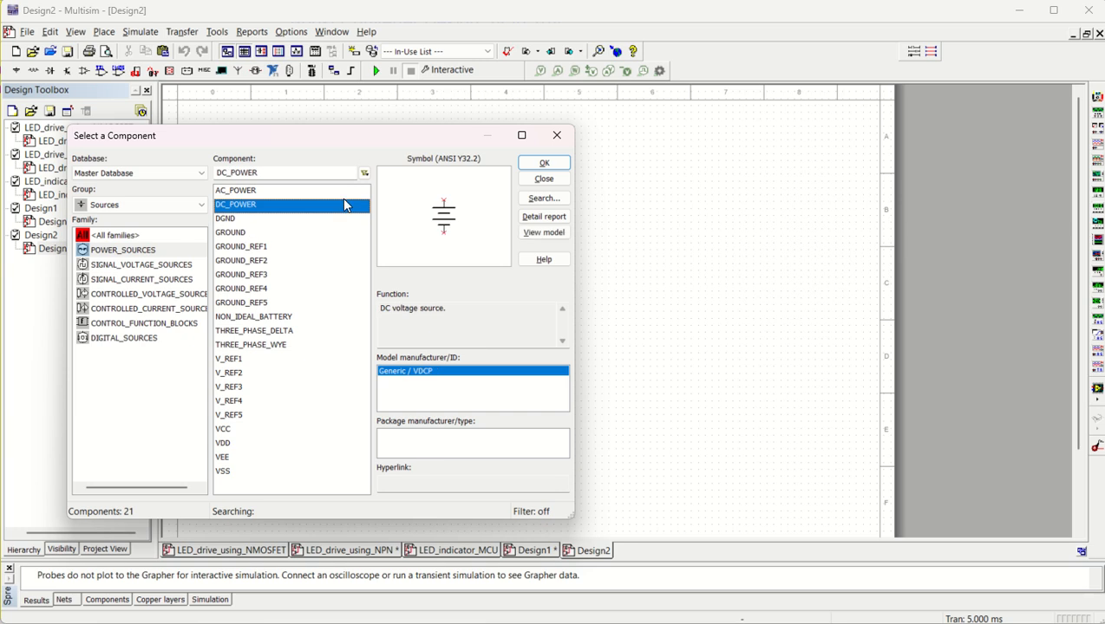
click(544, 165)
click(240, 244)
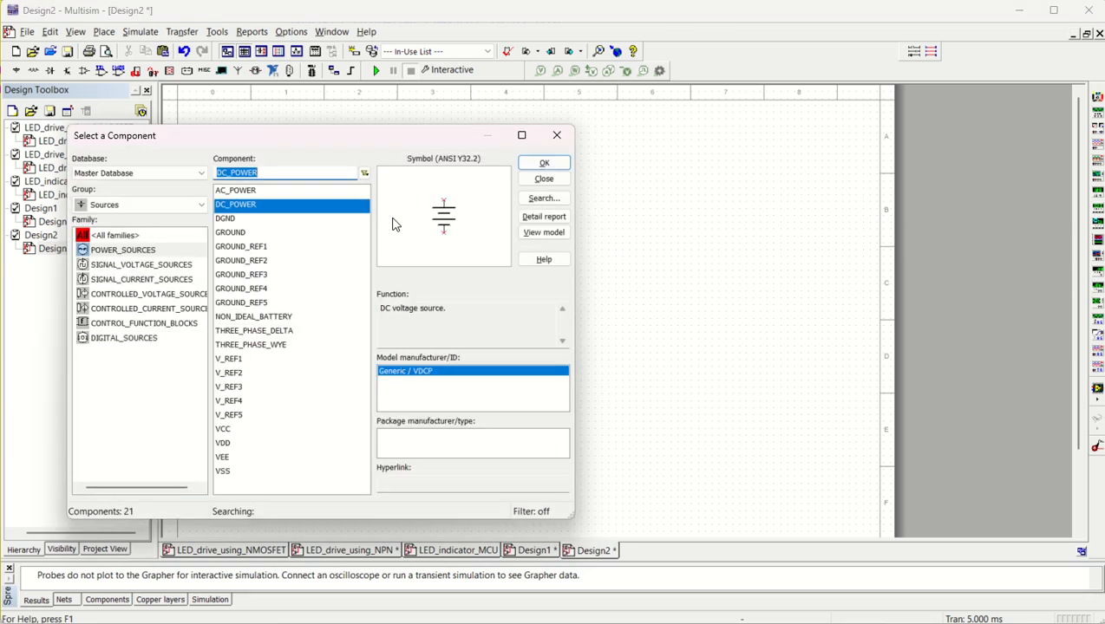
Place two GROUND symbols, one well right of the DC source and one lower, between the source and the first ground.
click(338, 232)
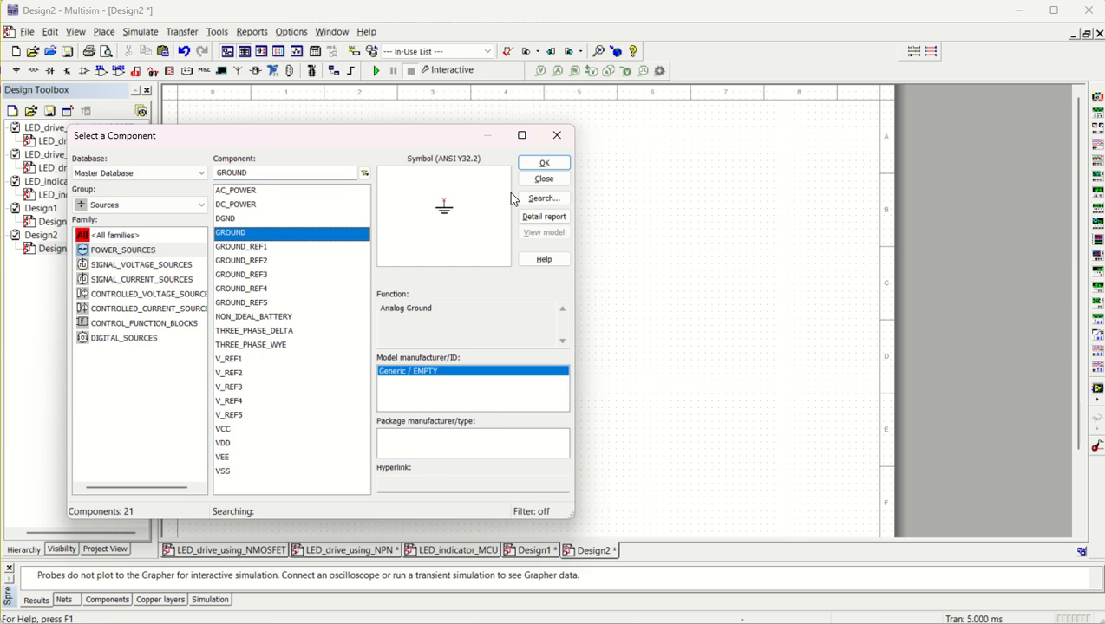
click(544, 165)
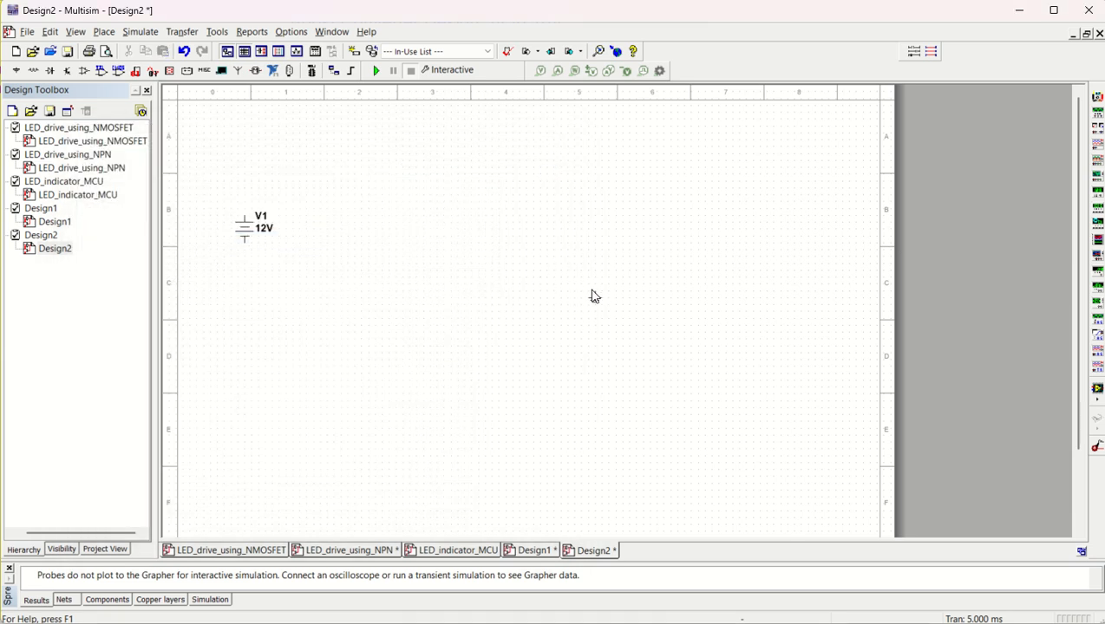
click(588, 295)
click(556, 168)
click(361, 357)
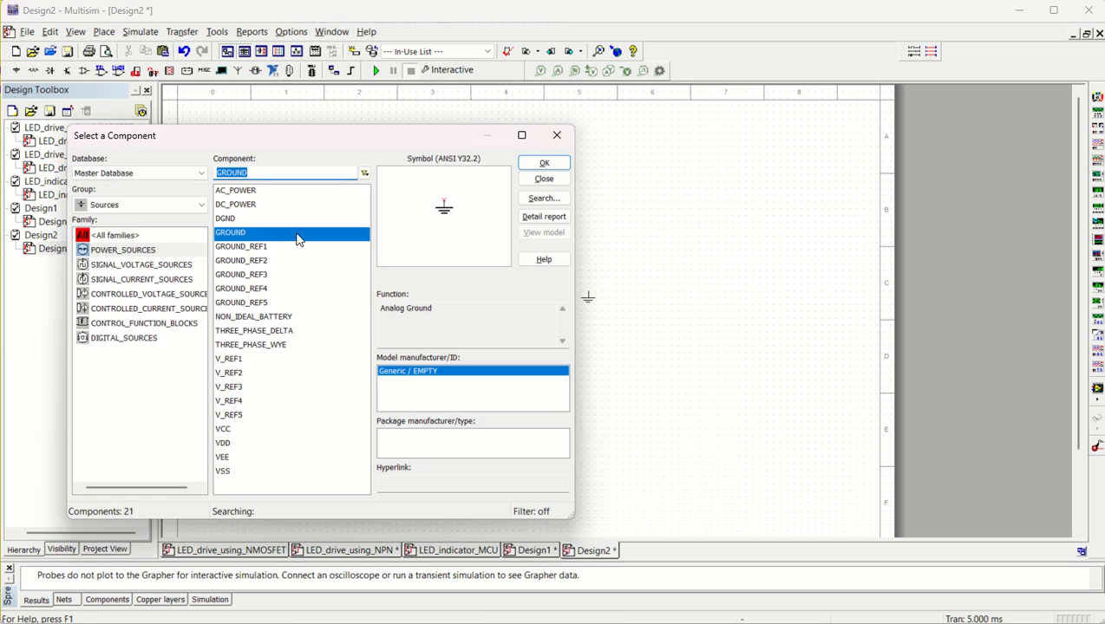
Place a PULSE_VOLTAGE signal source directly above the lower ground symbol.
click(111, 265)
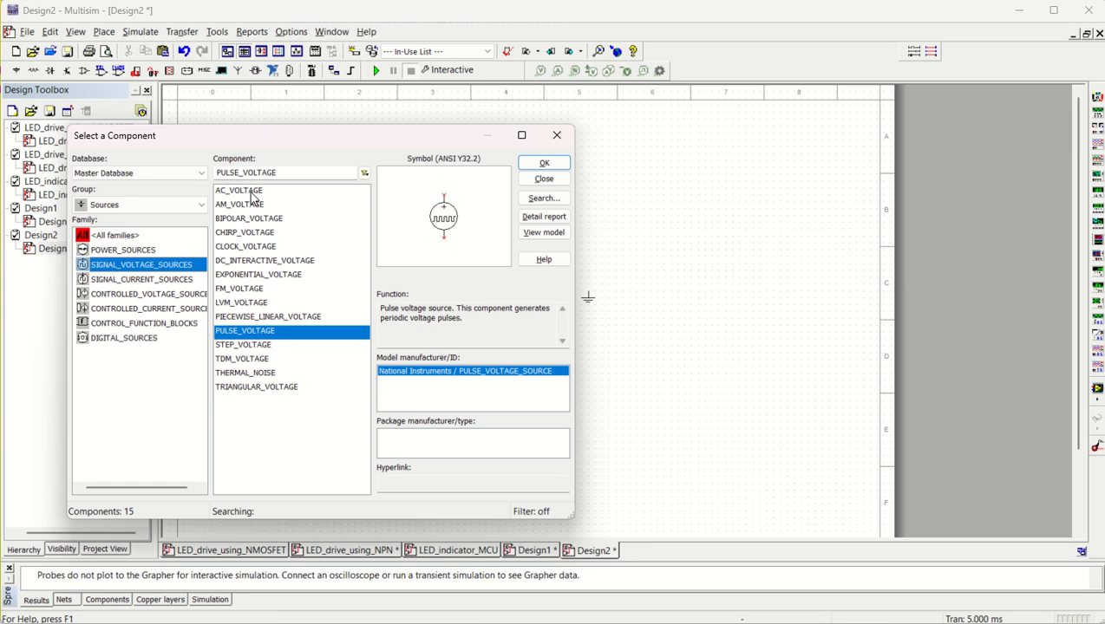
click(267, 337)
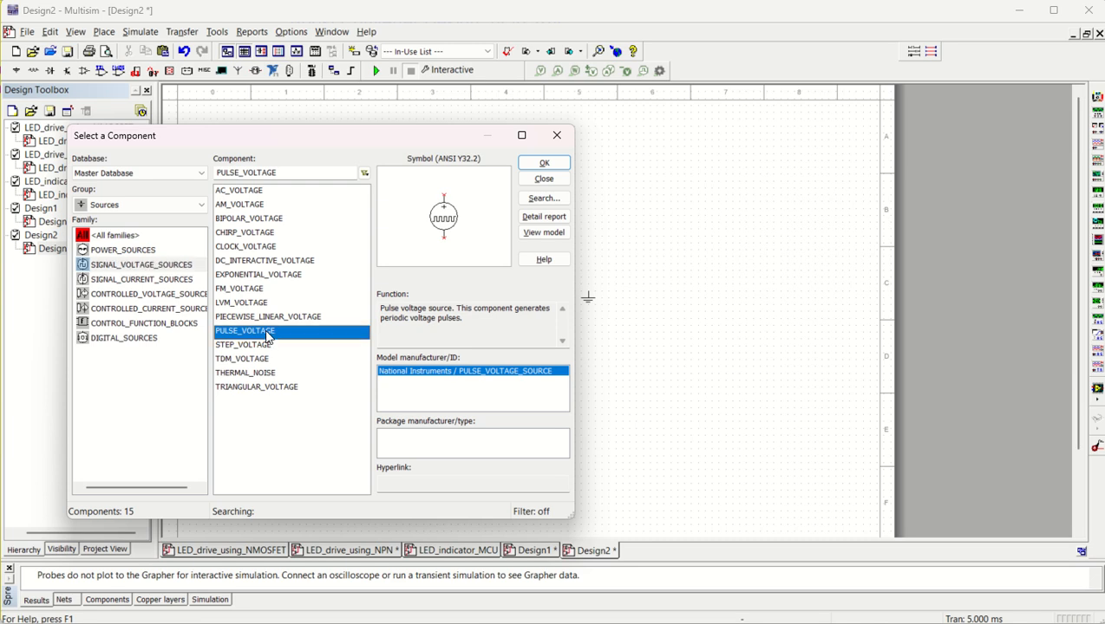
click(544, 164)
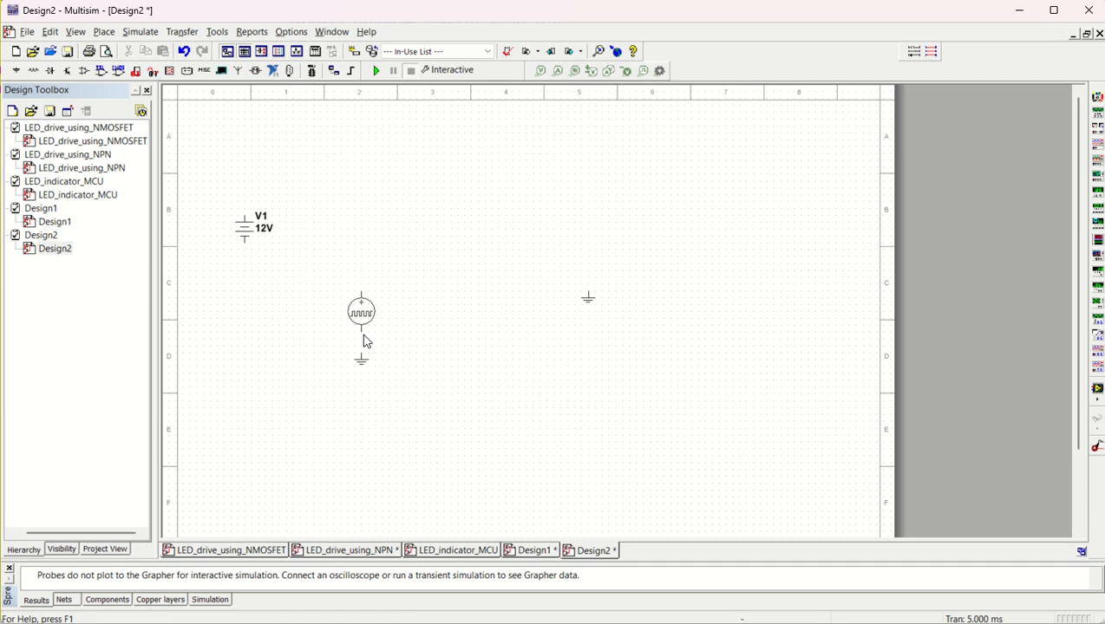
click(365, 343)
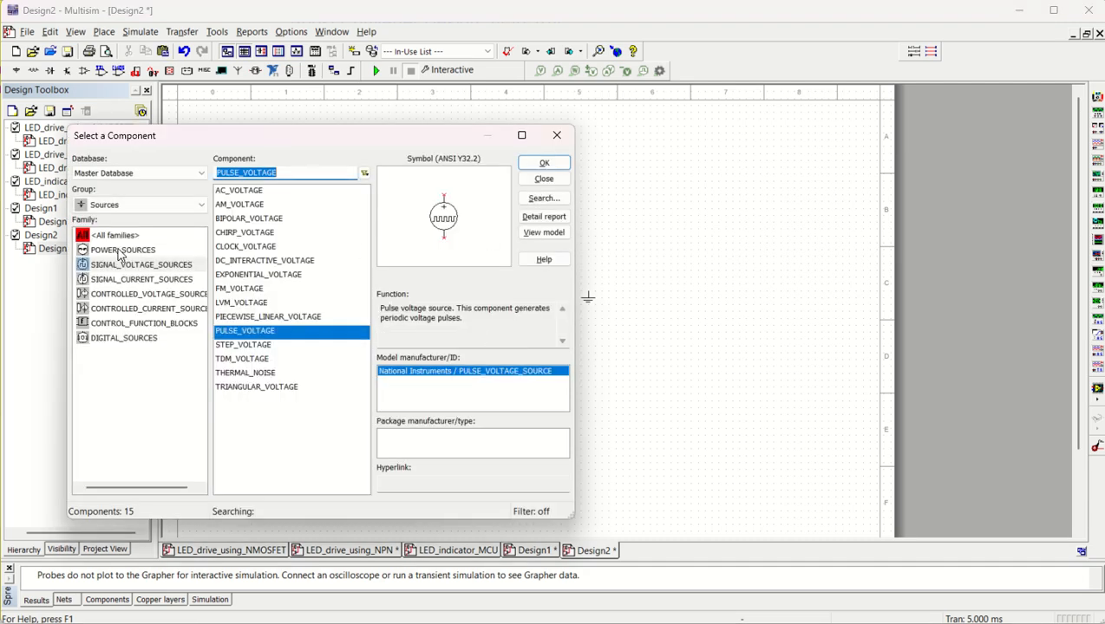
Place a 110 µH inductor from the Basic group just above and to the right of the DC source.
click(139, 204)
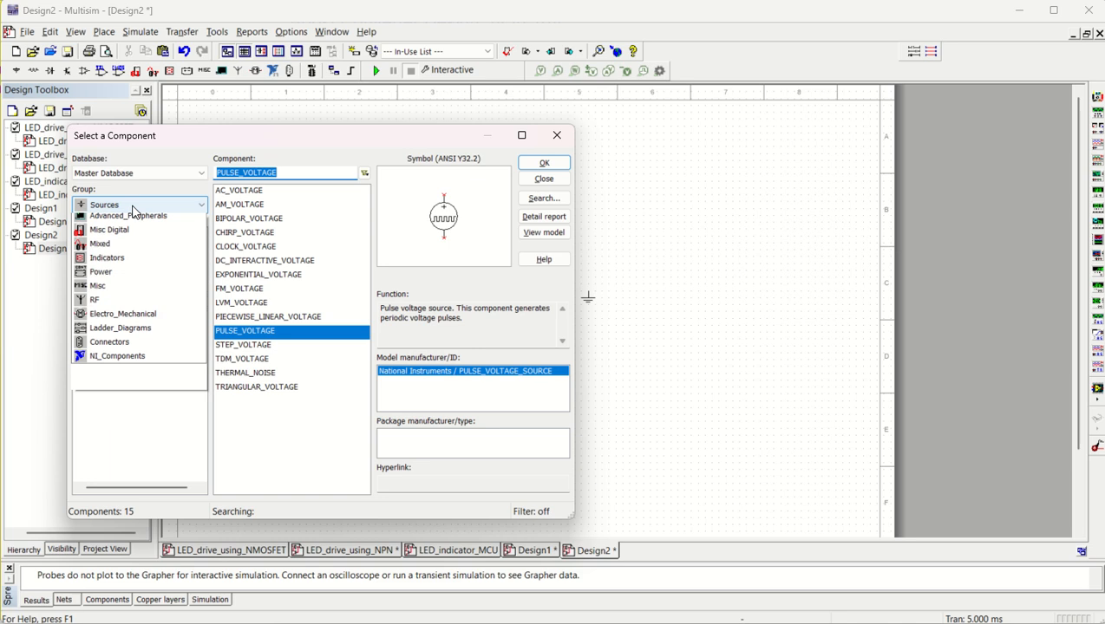
click(112, 252)
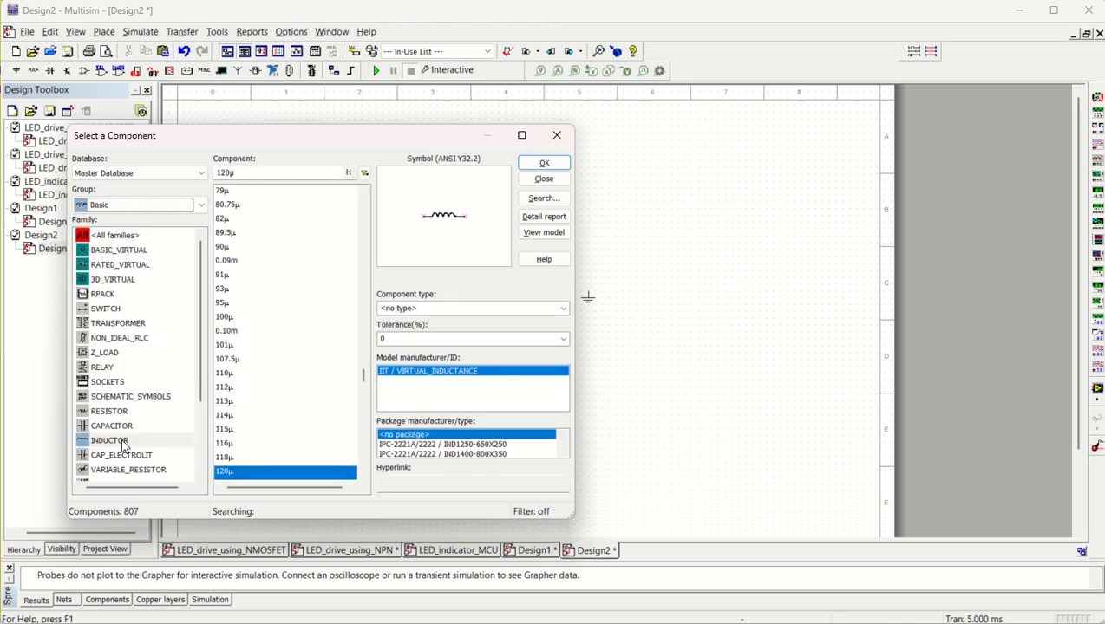
scroll(277, 368, down, 1)
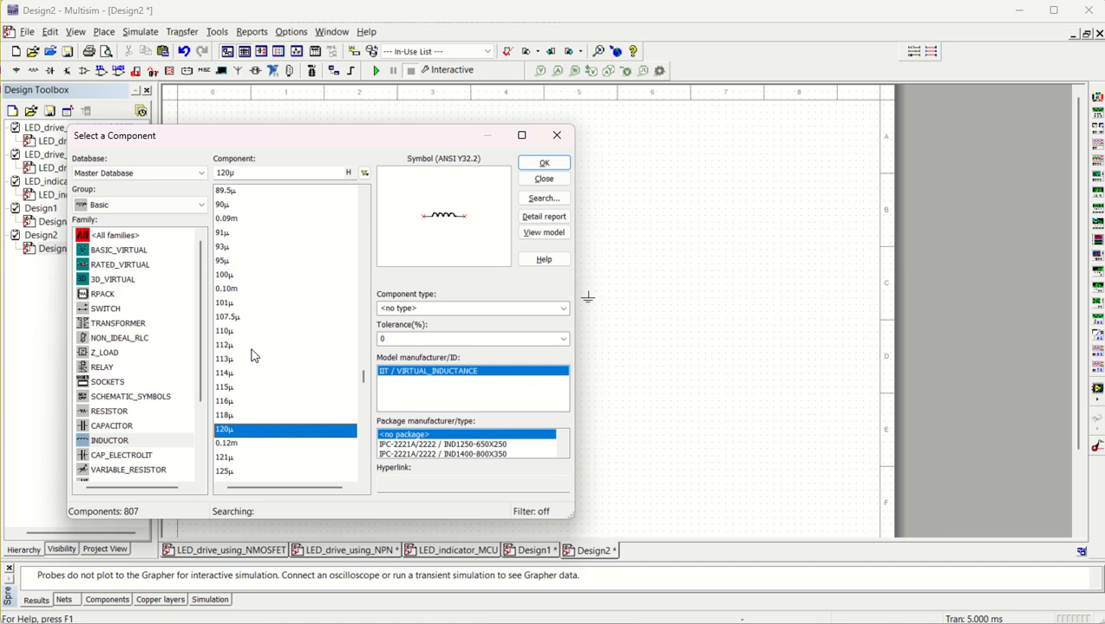
scroll(240, 321, down, 1)
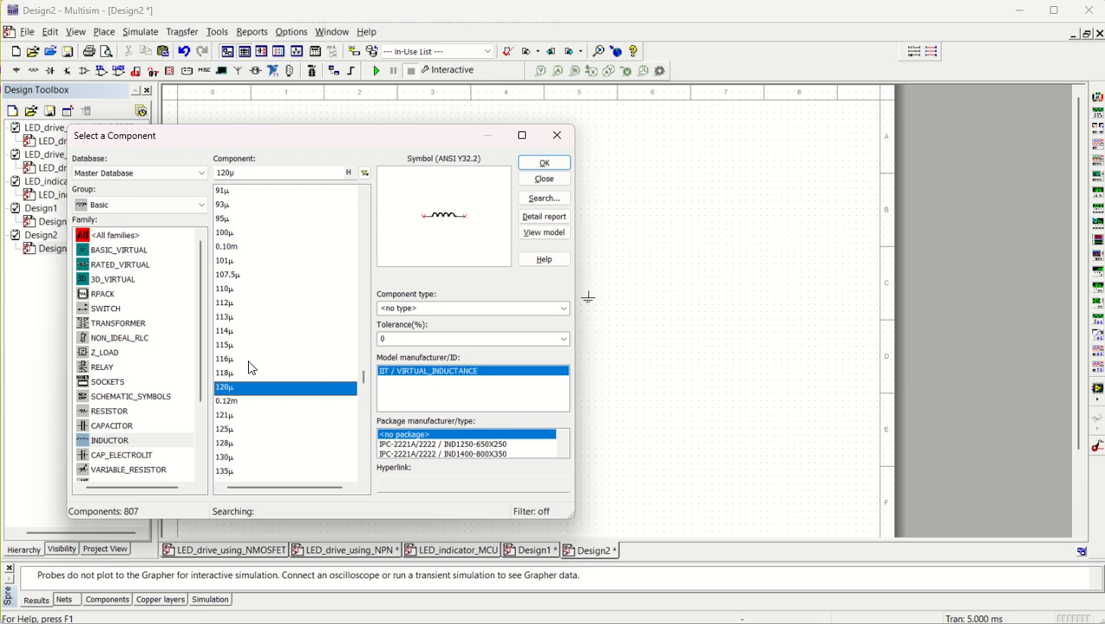
click(228, 290)
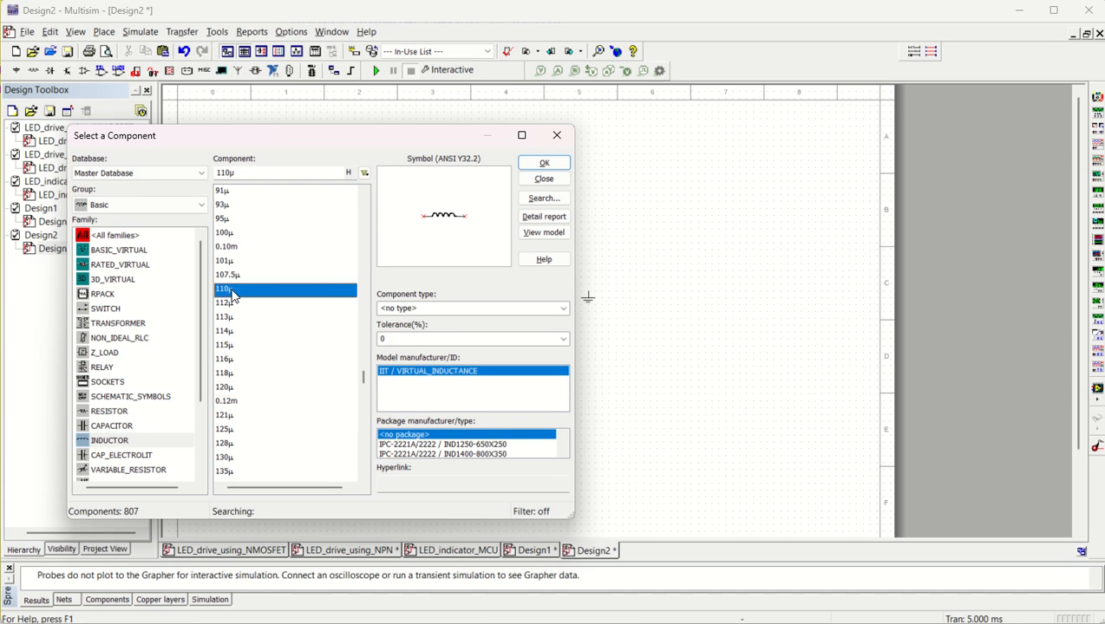
scroll(242, 311, up, 2)
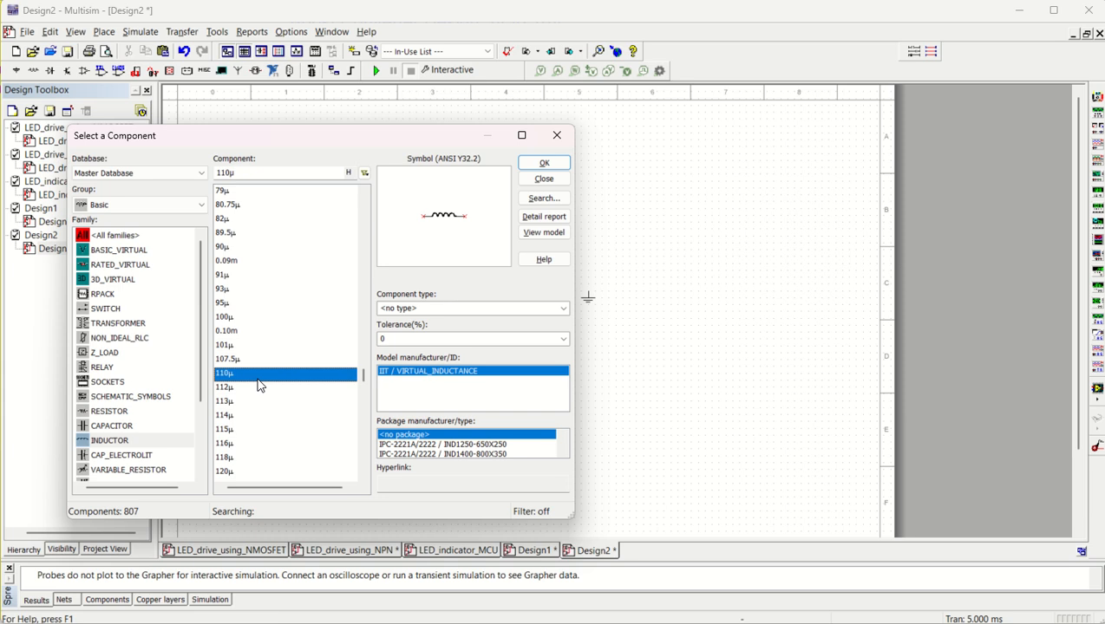
click(541, 163)
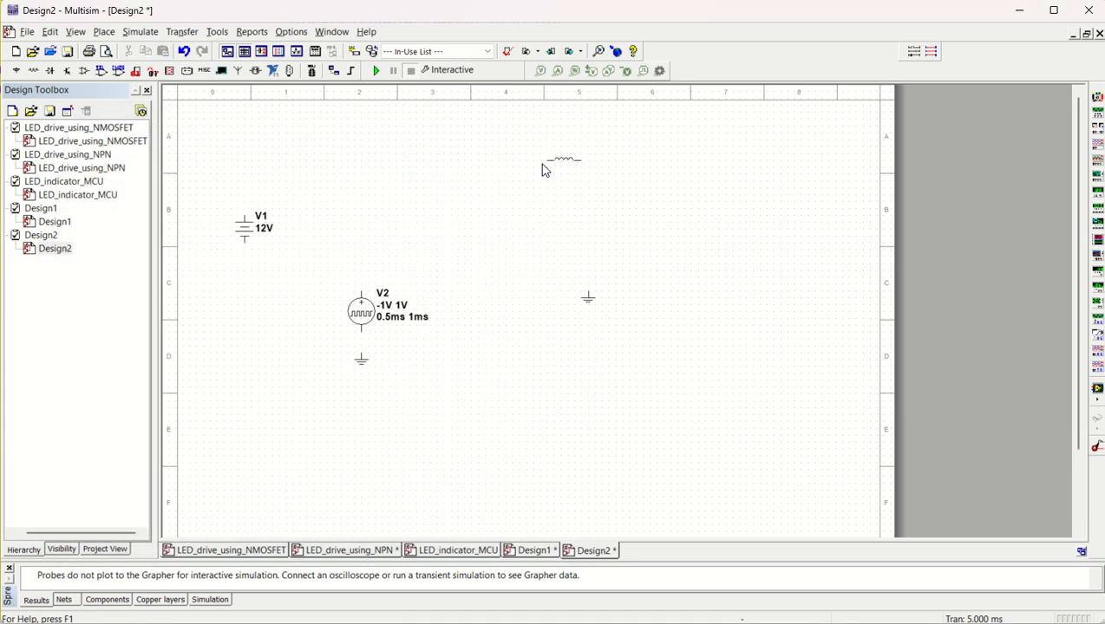
click(274, 194)
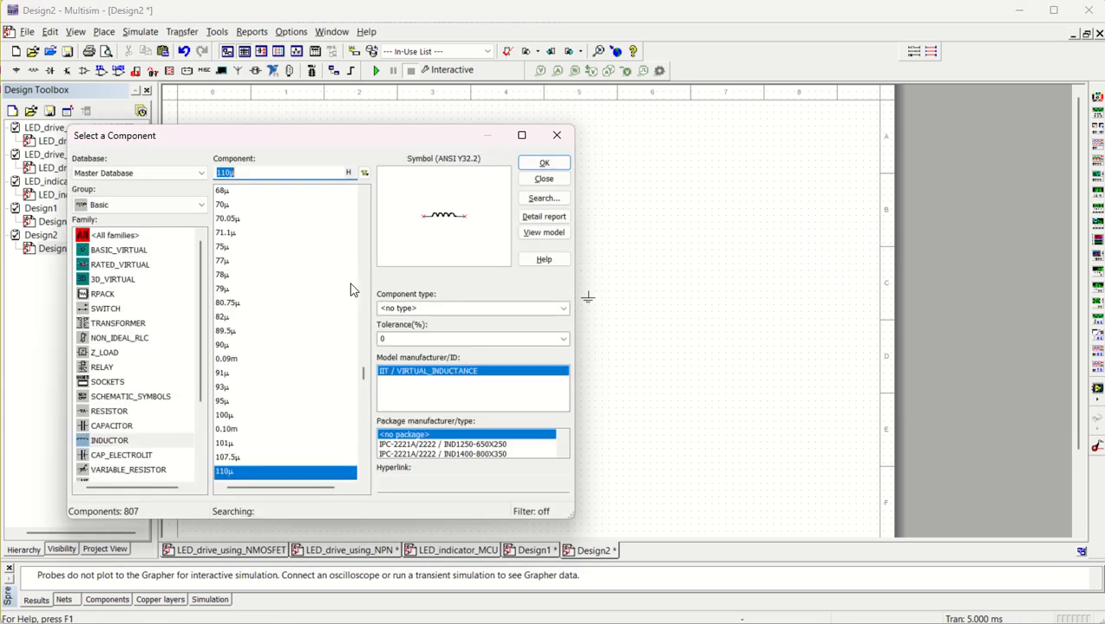
Place a 100 µF electrolytic capacitor (CAP_ELECTROLIT) vertically, above and slightly left of the right-hand ground symbol.
scroll(133, 403, down, 2)
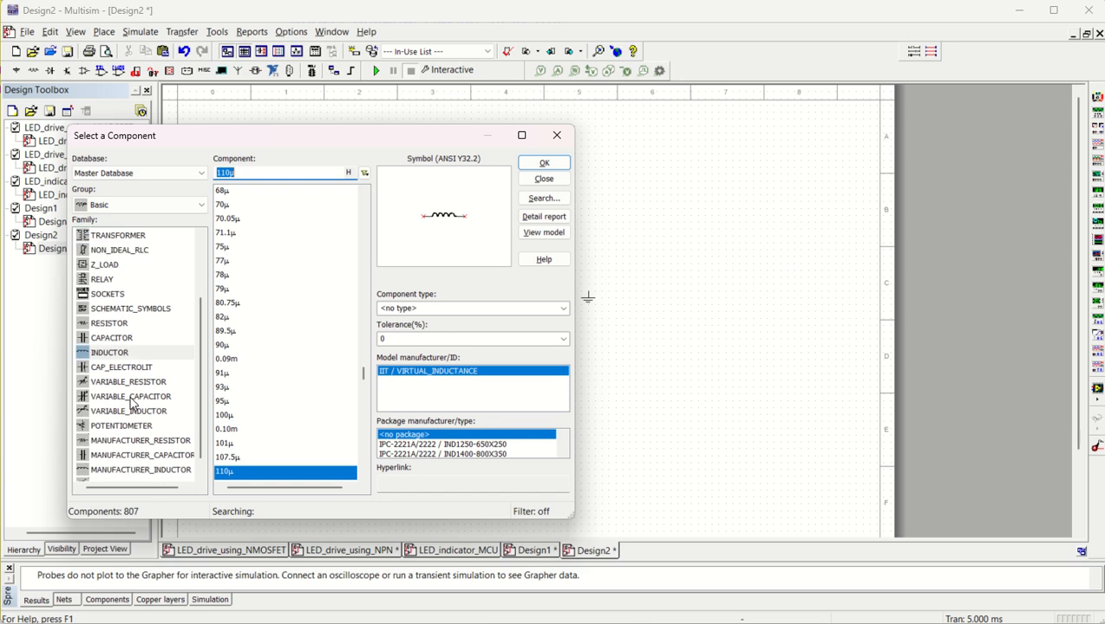
click(123, 339)
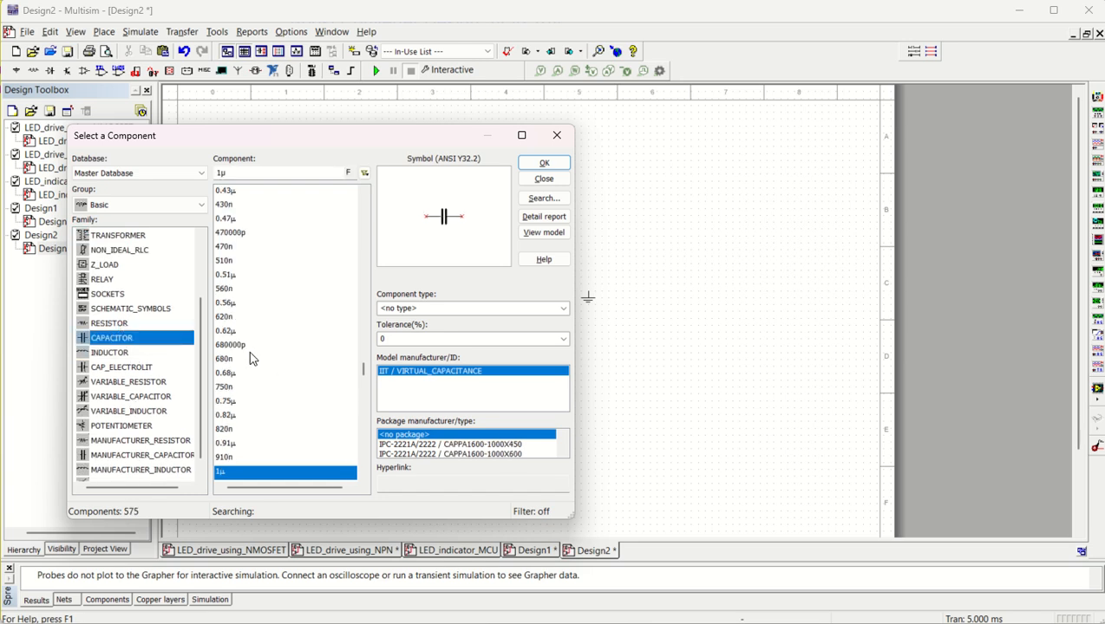
click(107, 368)
click(297, 397)
scroll(297, 397, down, 2)
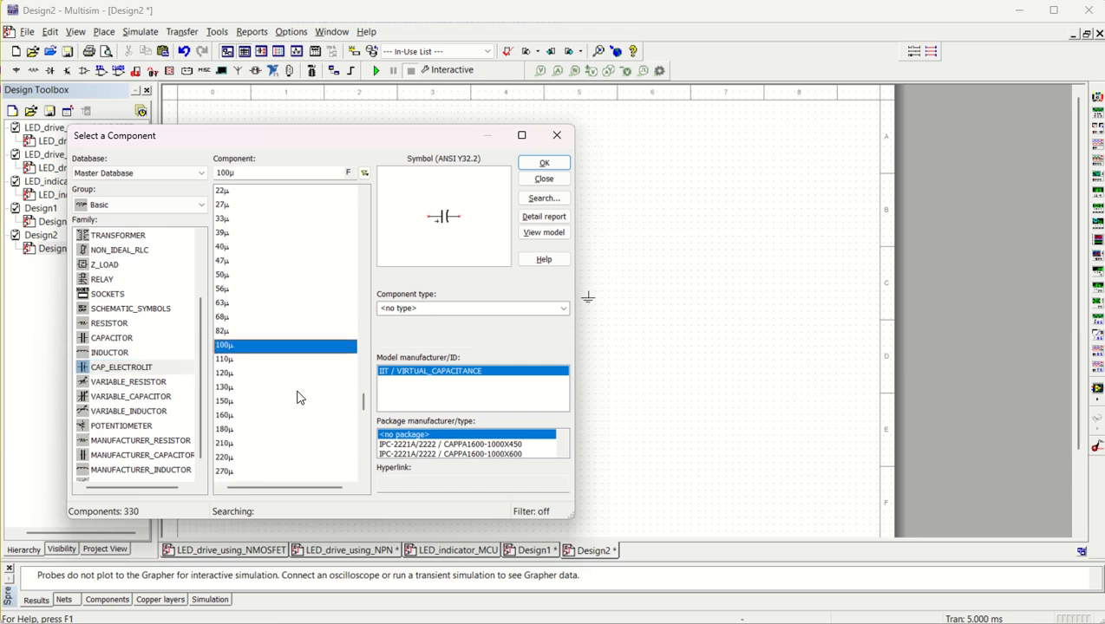
click(229, 361)
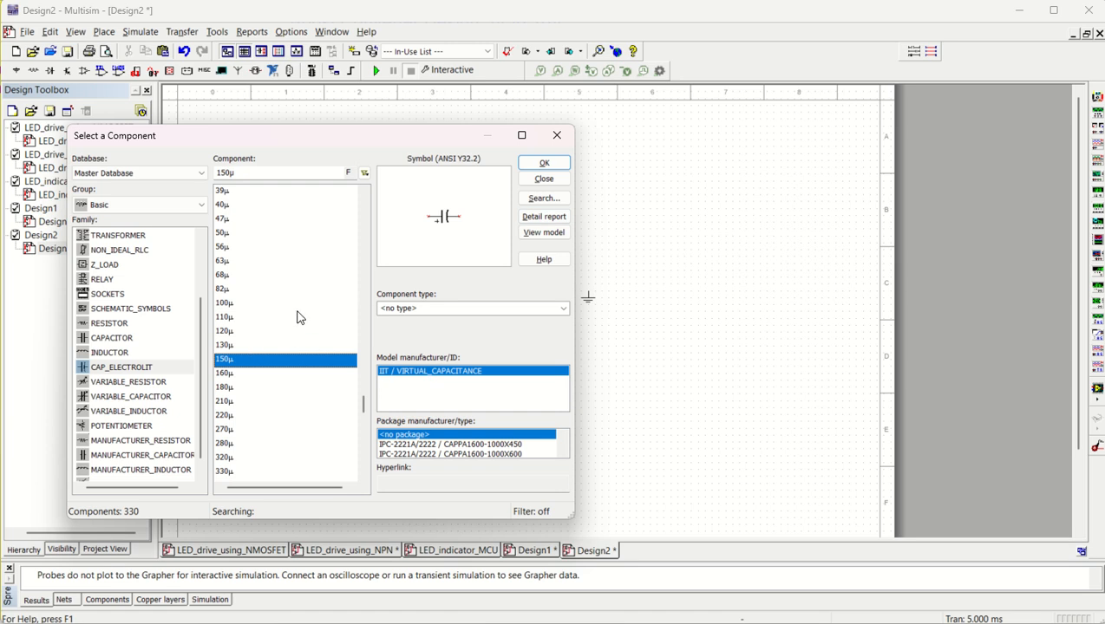
click(246, 303)
click(562, 166)
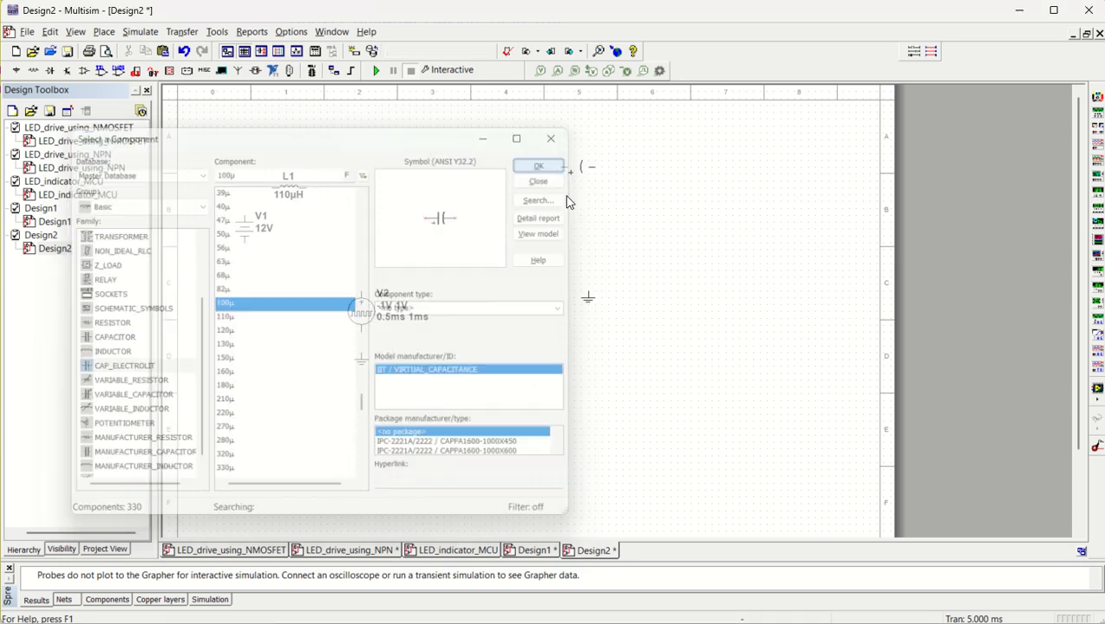
key(ctrl+r)
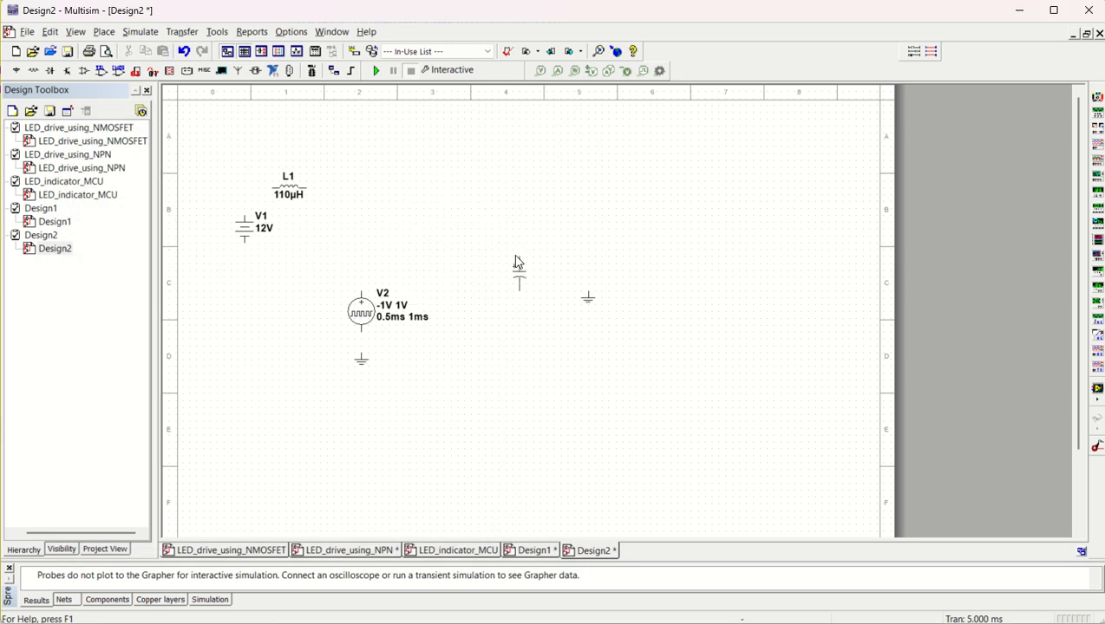
scroll(487, 247, up, 1)
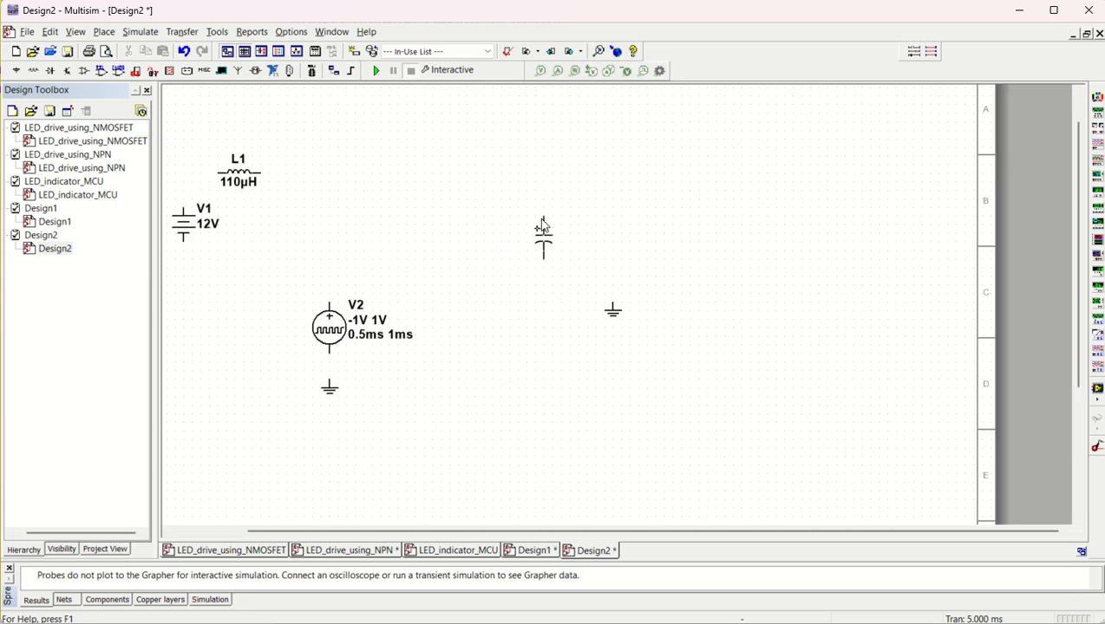
click(538, 231)
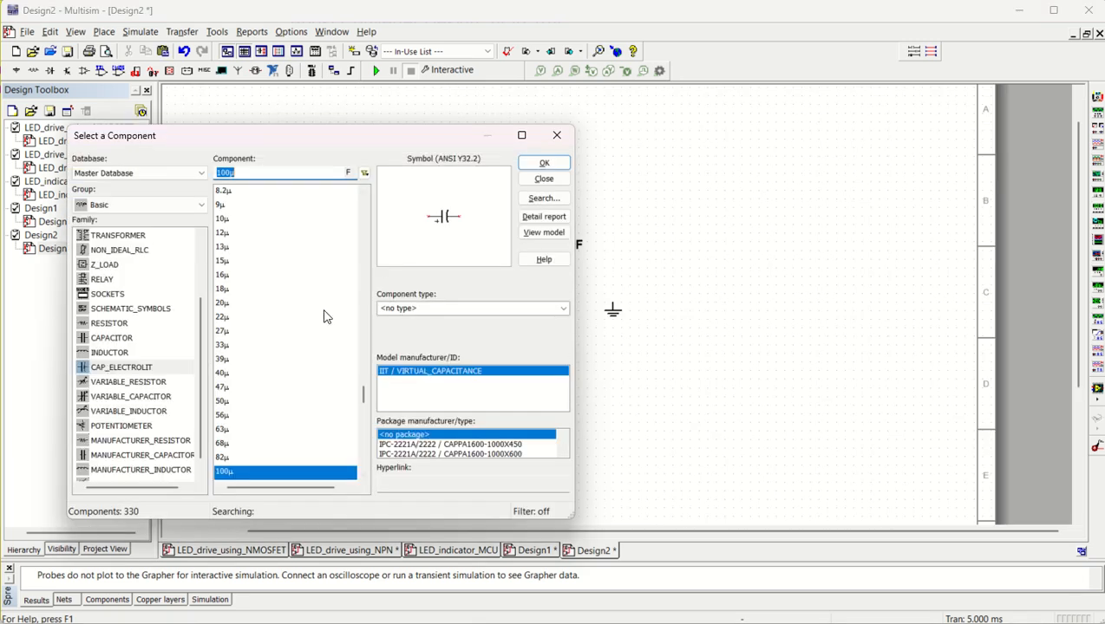
Place a 10 Ω resistor vertically above the right-hand ground symbol, beside the capacitor.
click(118, 327)
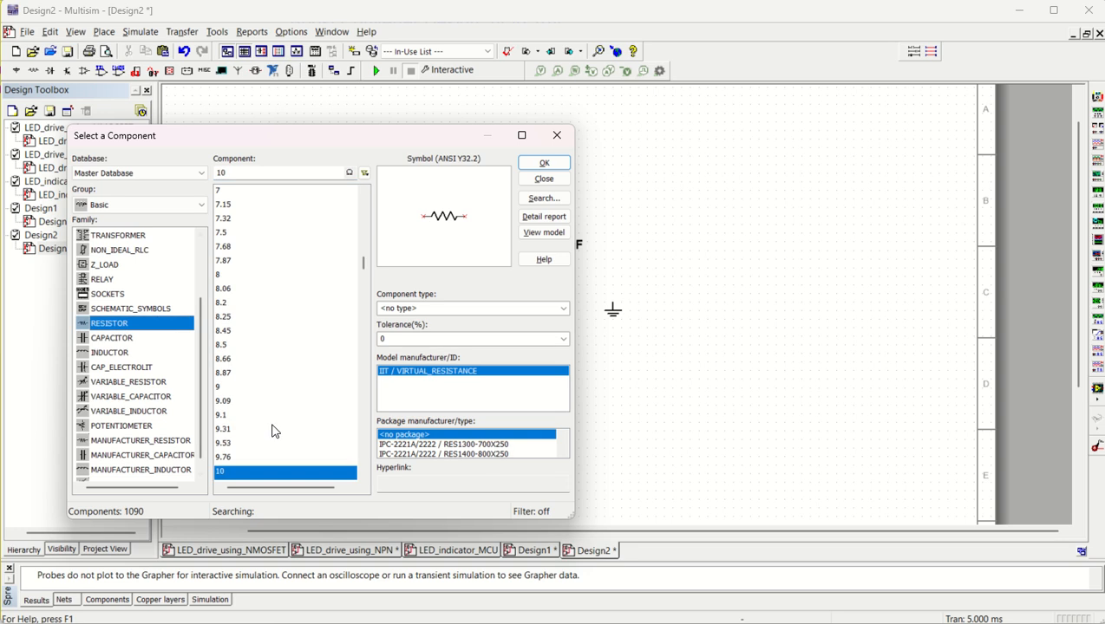
click(543, 164)
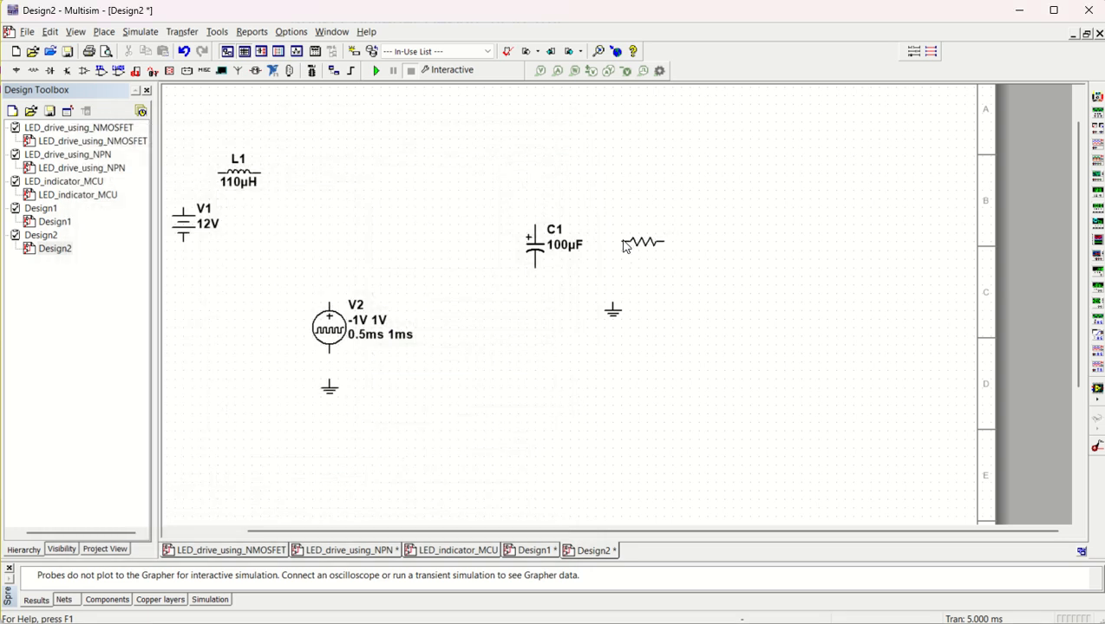
key(ctrl+r)
click(610, 230)
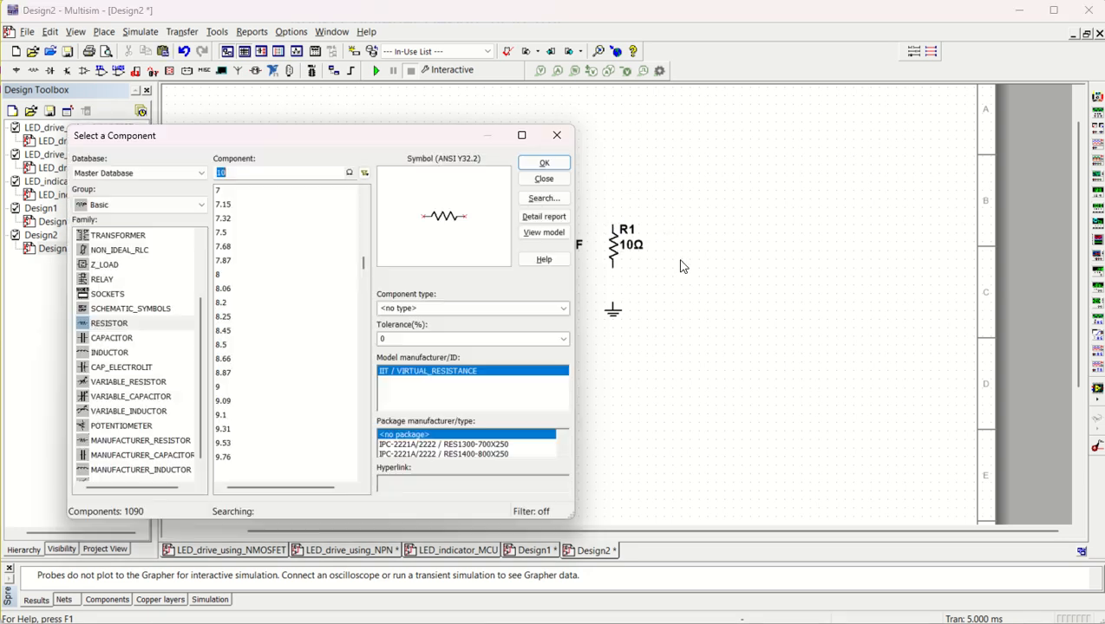
List the SCHOTTKY_DIODE family of the Diodes component group.
scroll(143, 293, up, 2)
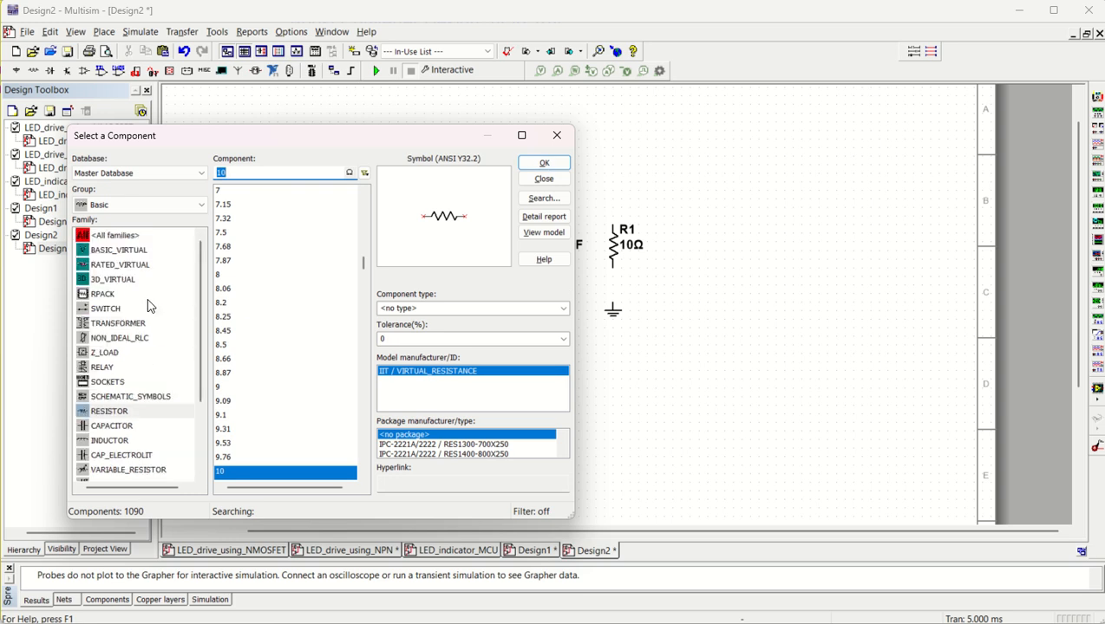
click(134, 212)
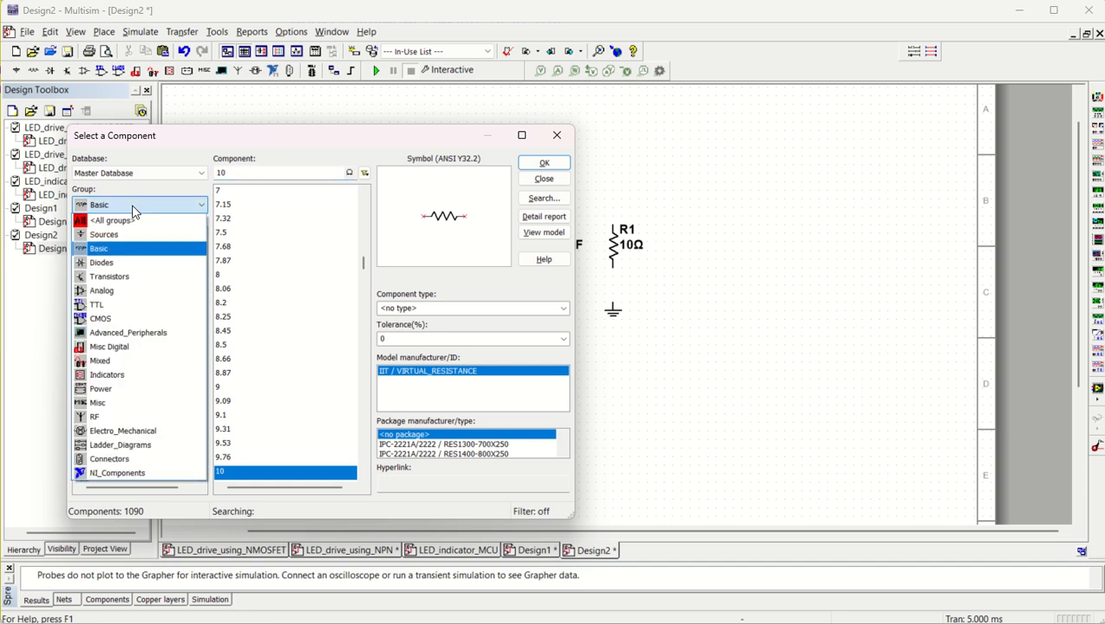
click(119, 262)
click(128, 371)
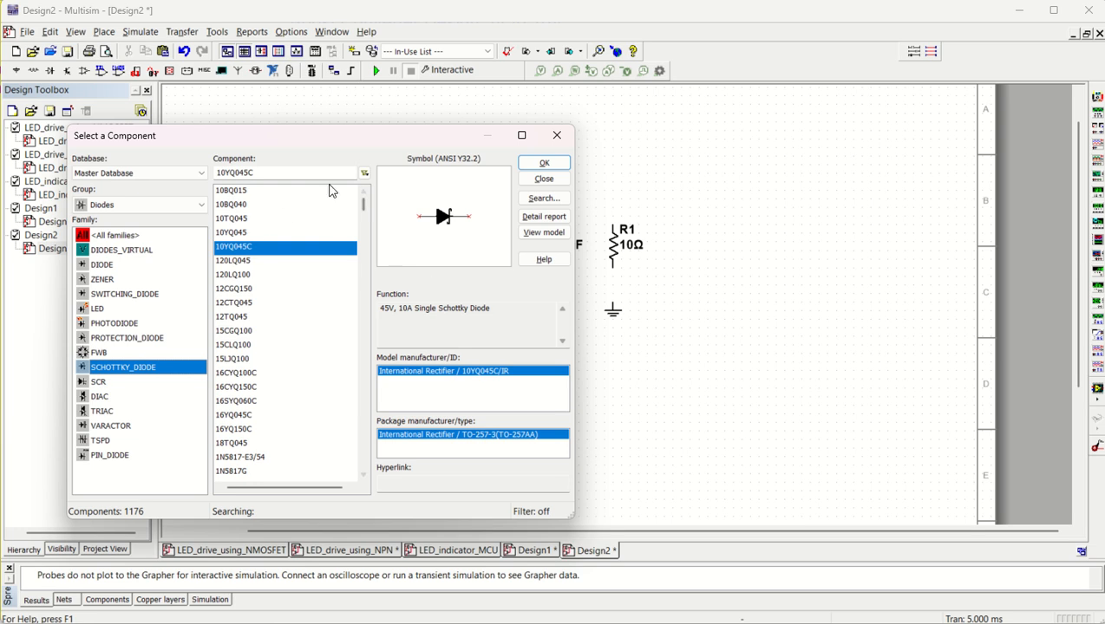
mouse_move(298, 144)
mouse_down()
mouse_move(413, 287)
mouse_move(365, 205)
mouse_move(304, 163)
mouse_up()
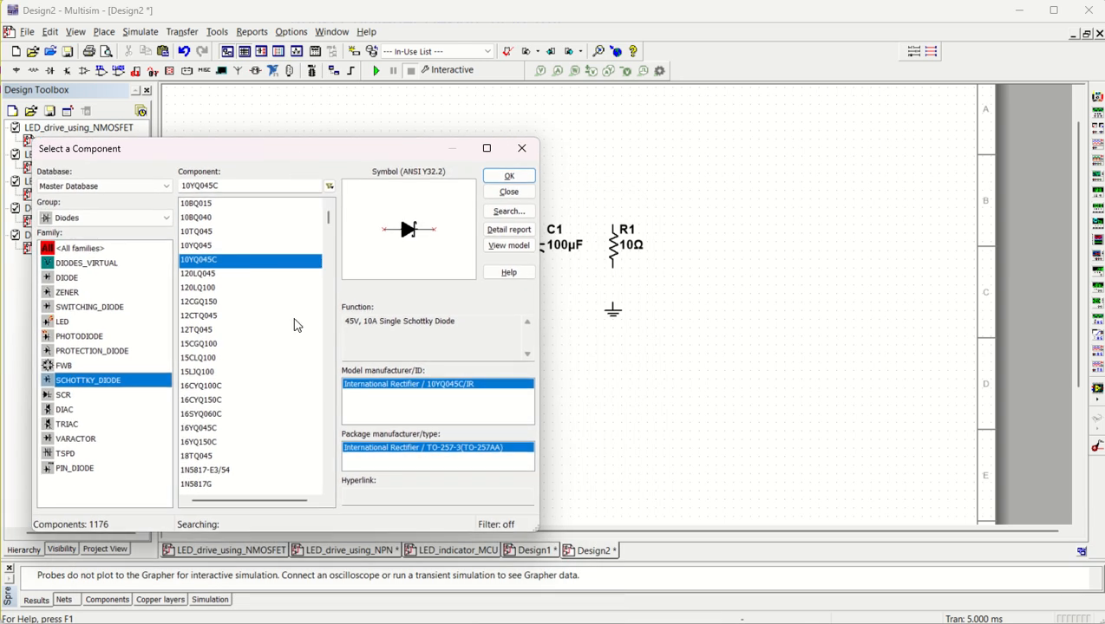
click(210, 275)
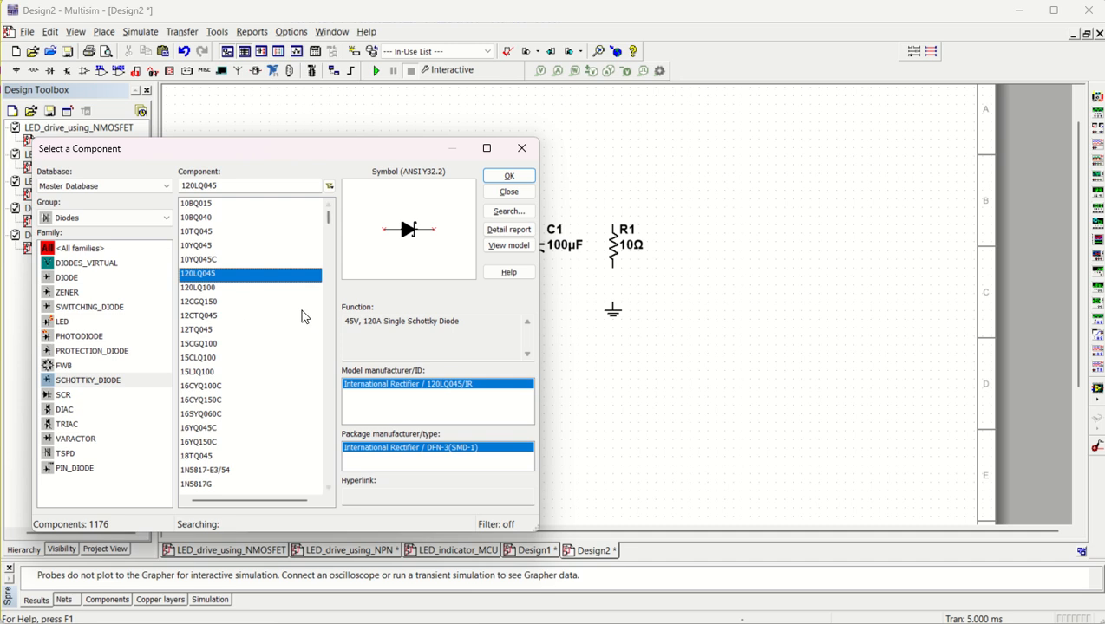
click(222, 289)
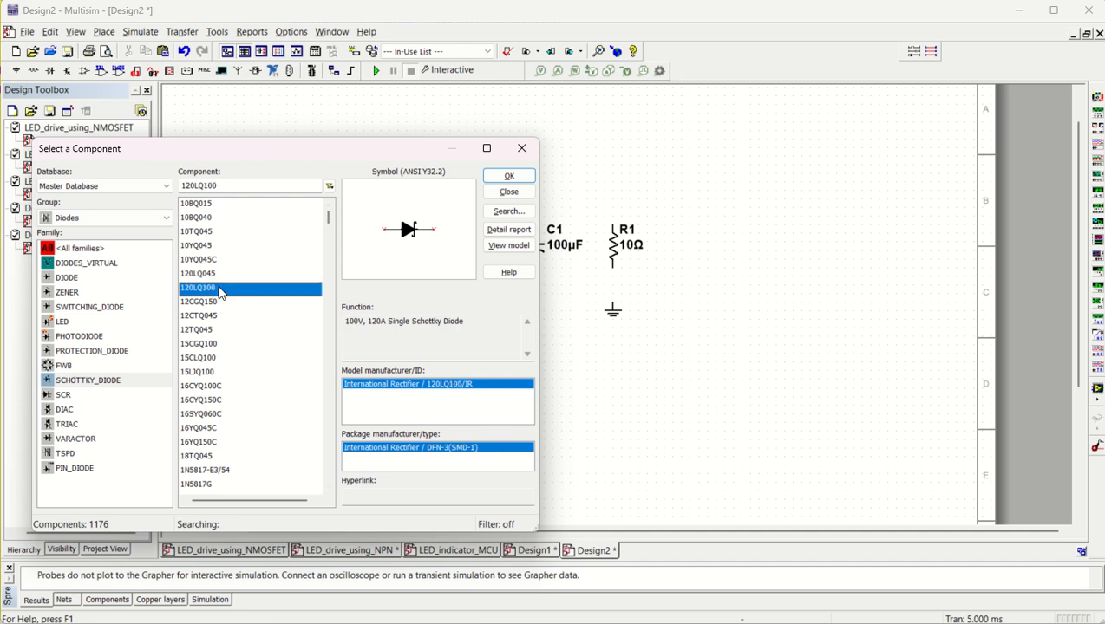
click(220, 303)
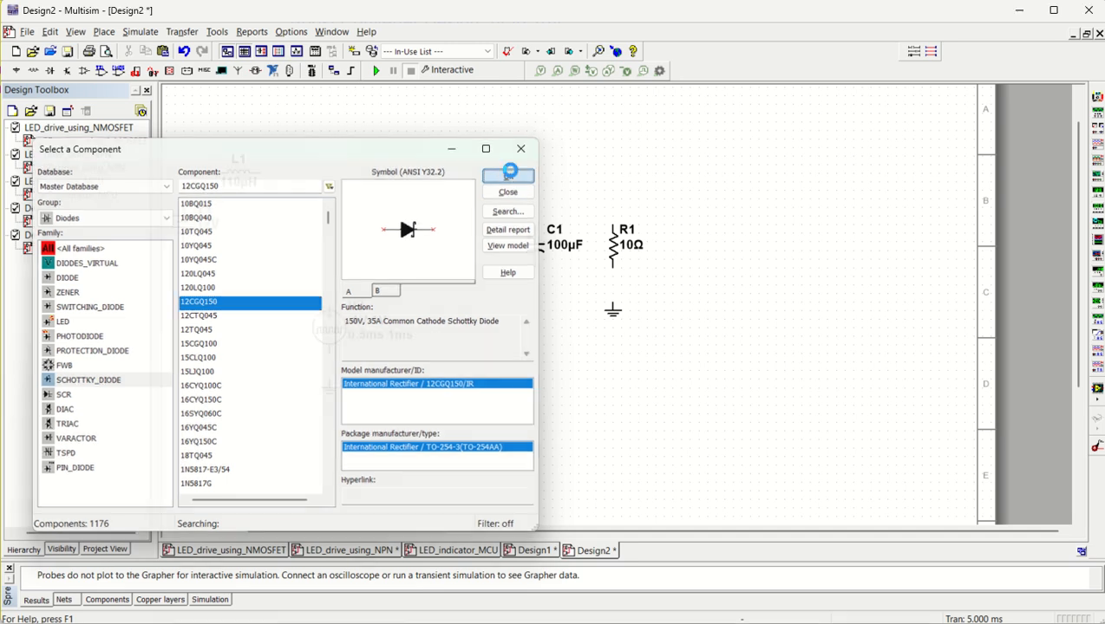
click(511, 176)
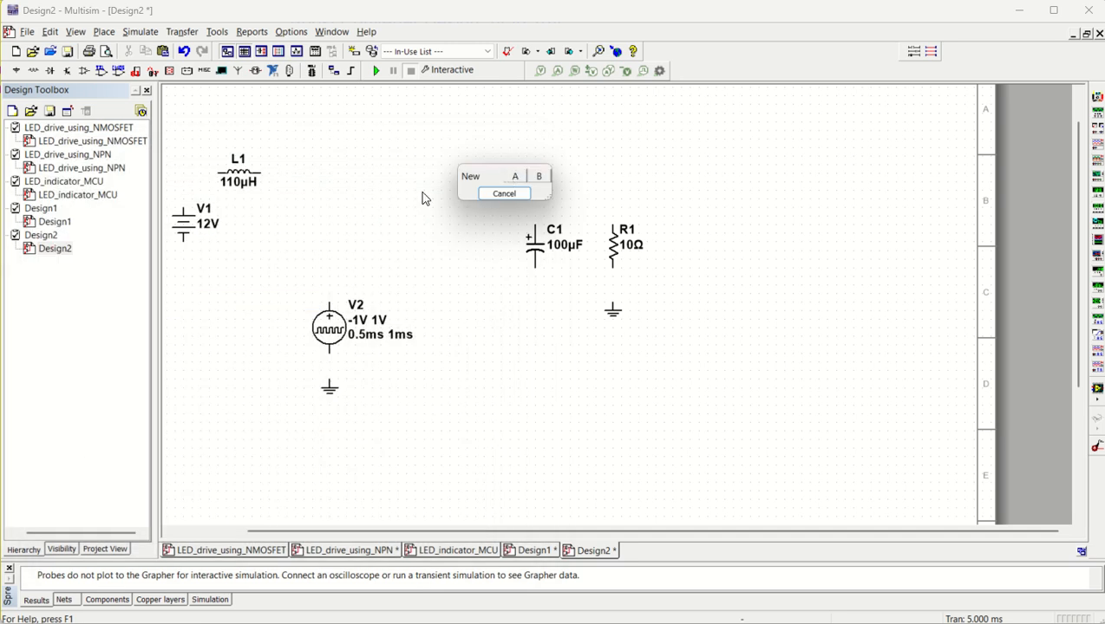
click(511, 192)
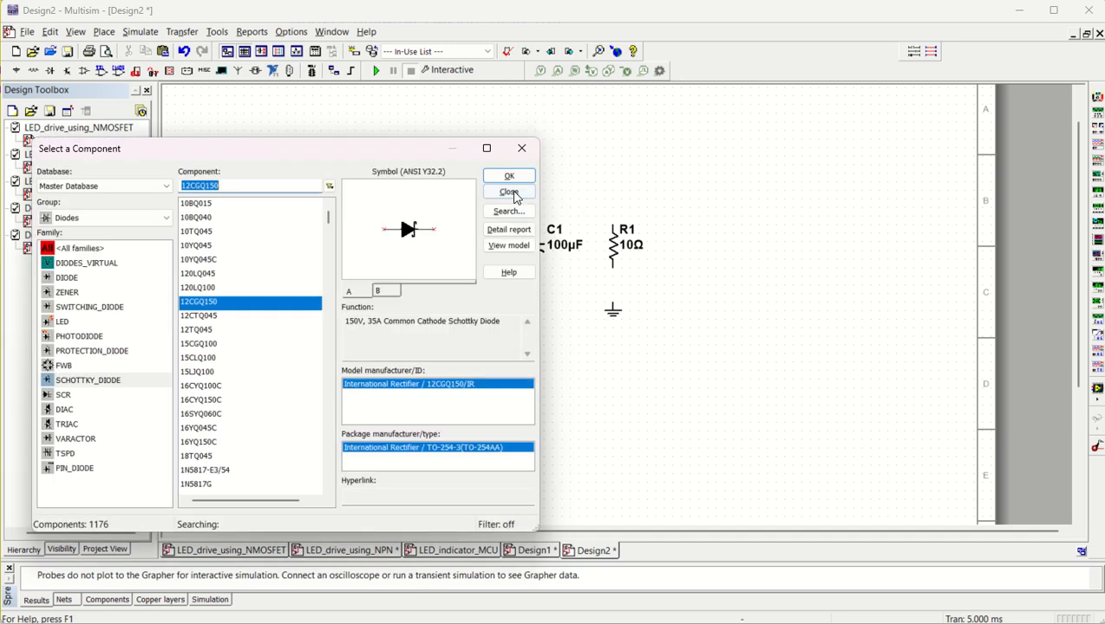
click(210, 318)
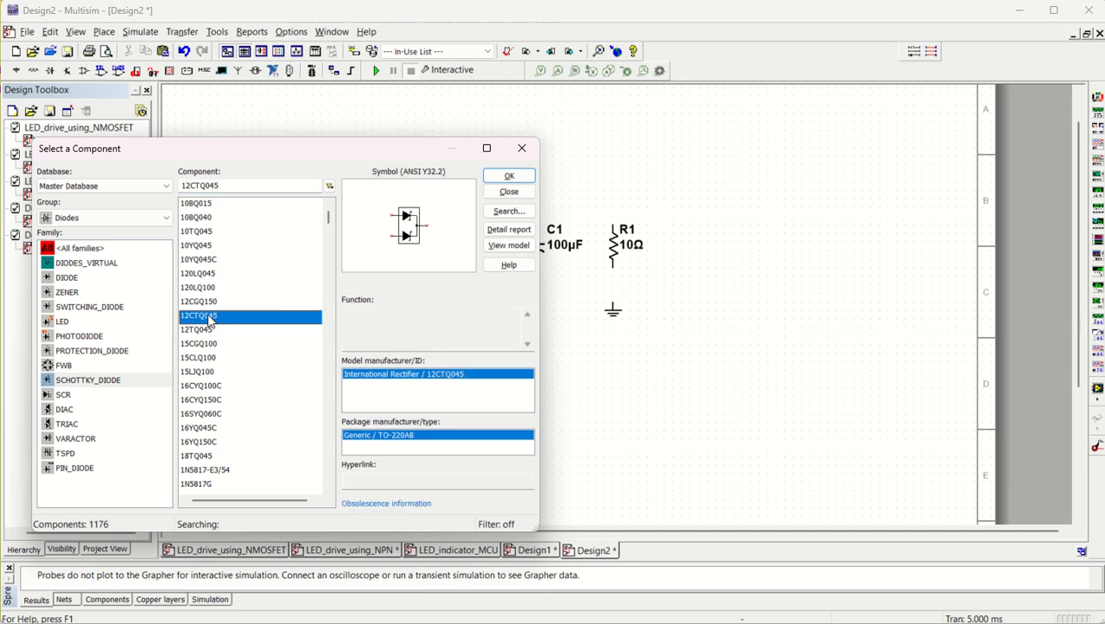
Place a 120LQ045 Schottky diode level with the inductor, between it and the capacitor, and finish choosing components.
click(214, 274)
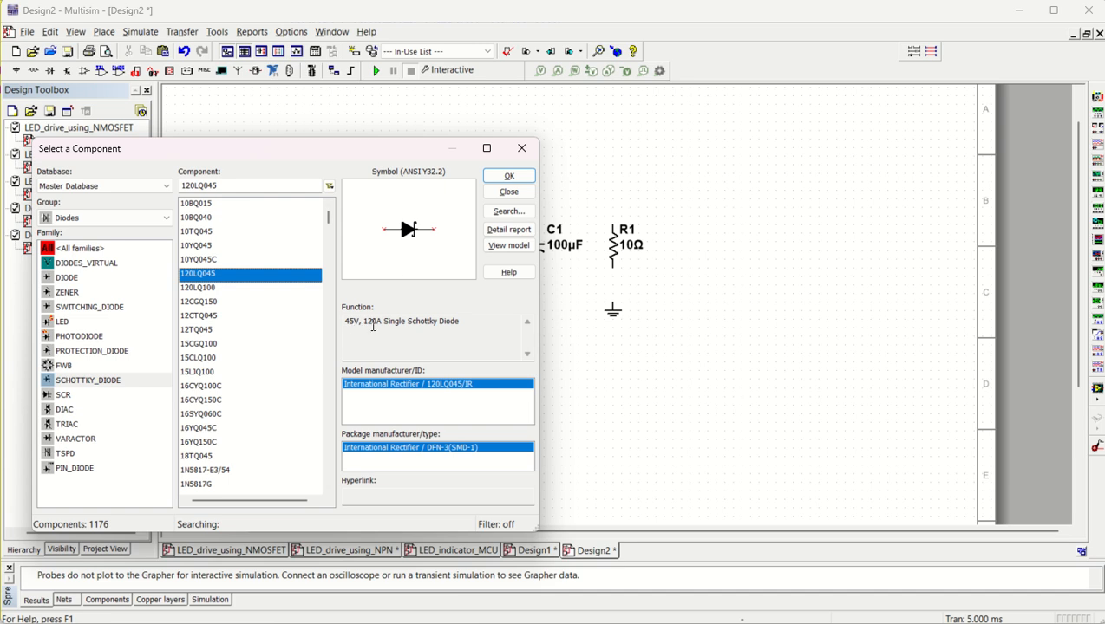
click(508, 179)
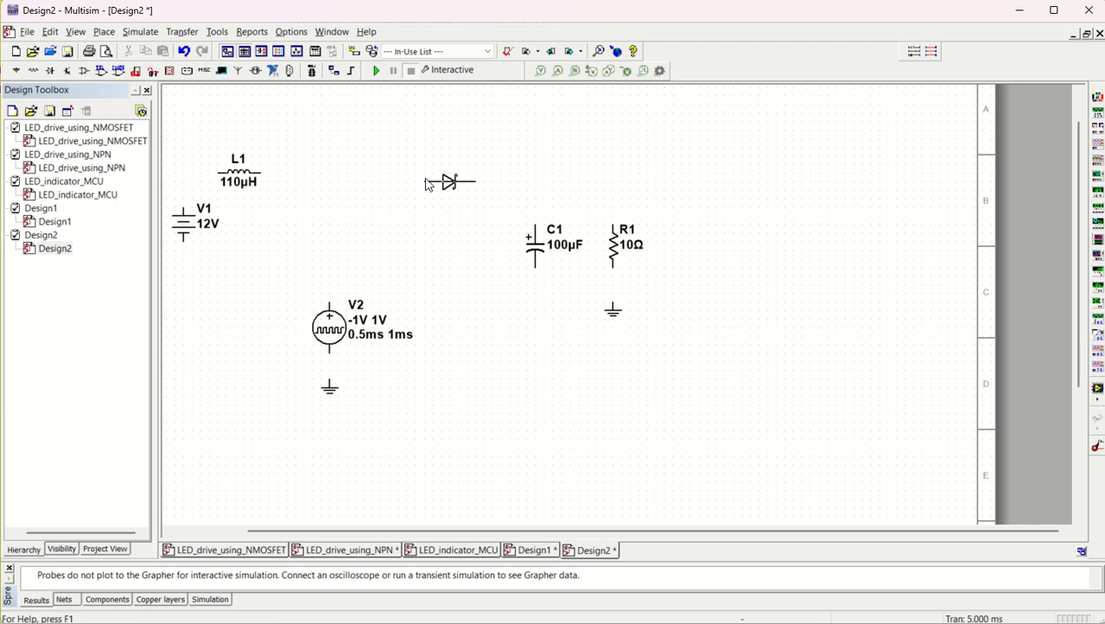
click(419, 179)
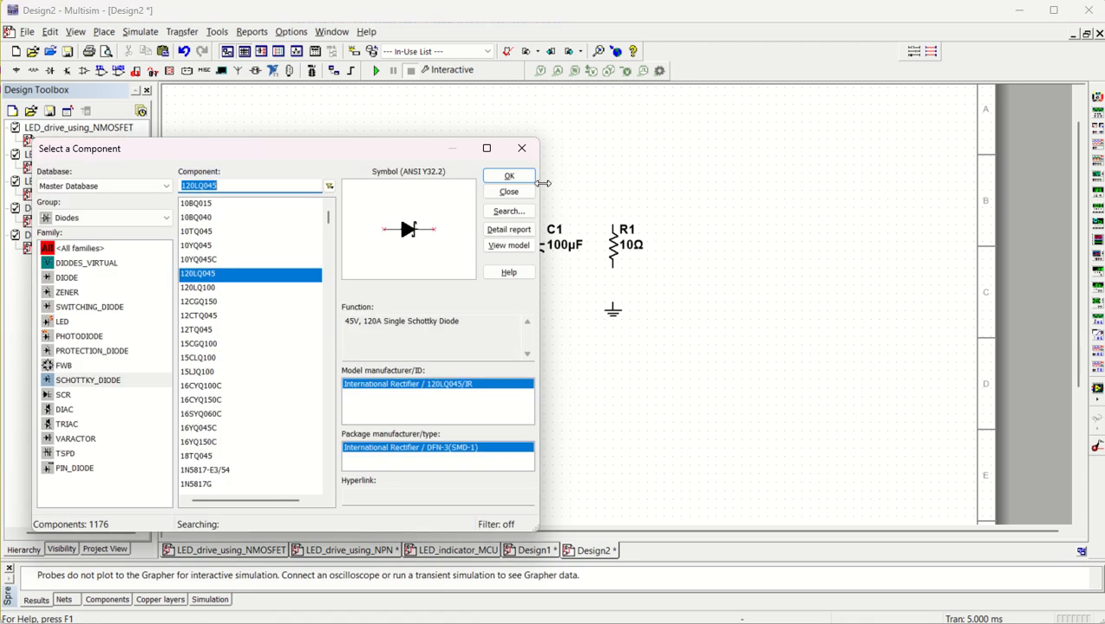
click(521, 148)
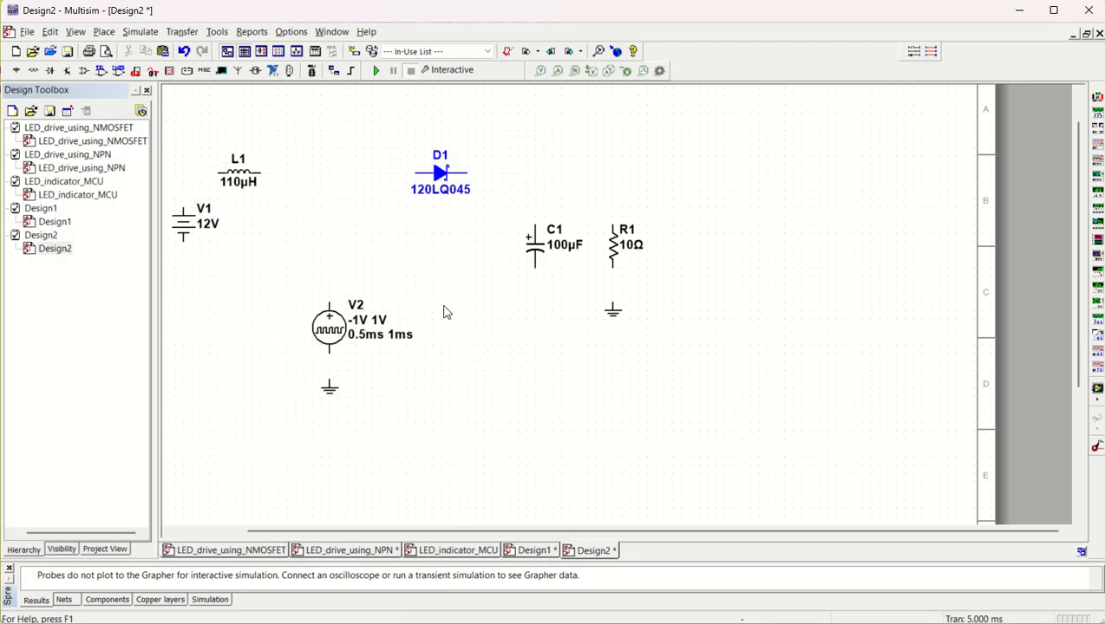
Move the capacitor and resistor together slightly upward, closer to the level of the diode.
drag(499, 197, 698, 307)
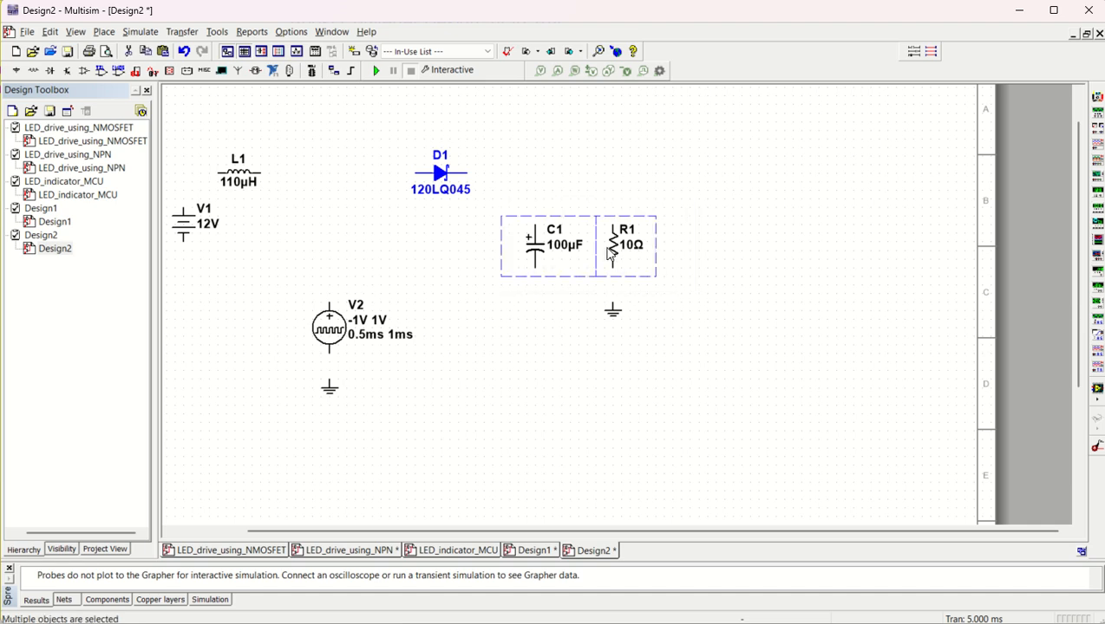
drag(619, 251, 615, 226)
click(496, 315)
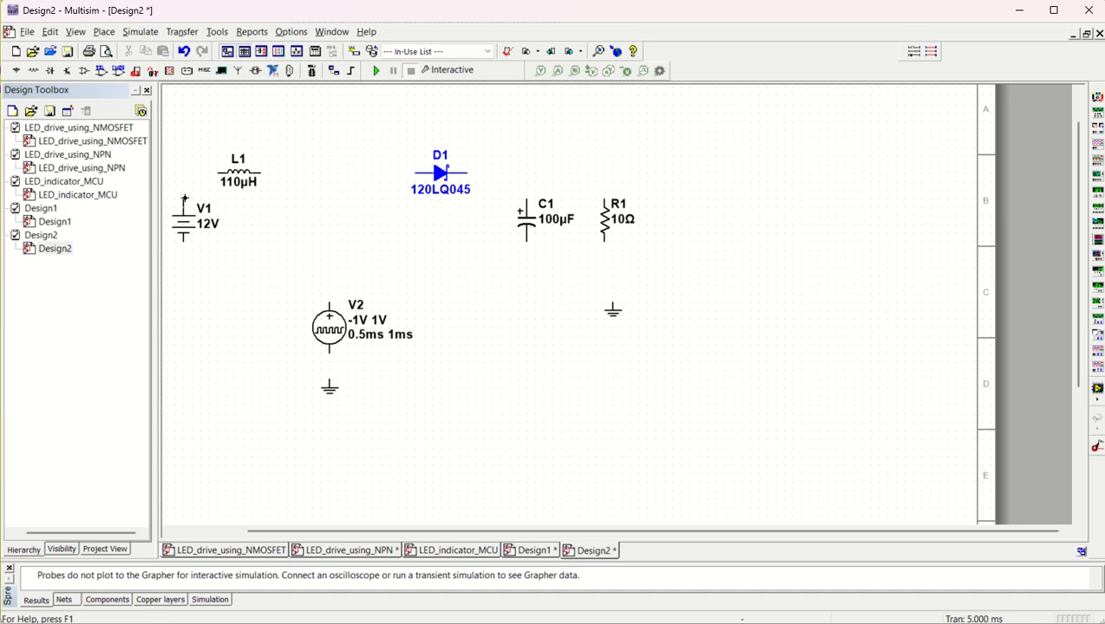
Wire the DC source's positive terminal through the inductor and the Schottky diode to the capacitor's positive terminal.
click(220, 174)
click(258, 174)
click(422, 178)
click(468, 173)
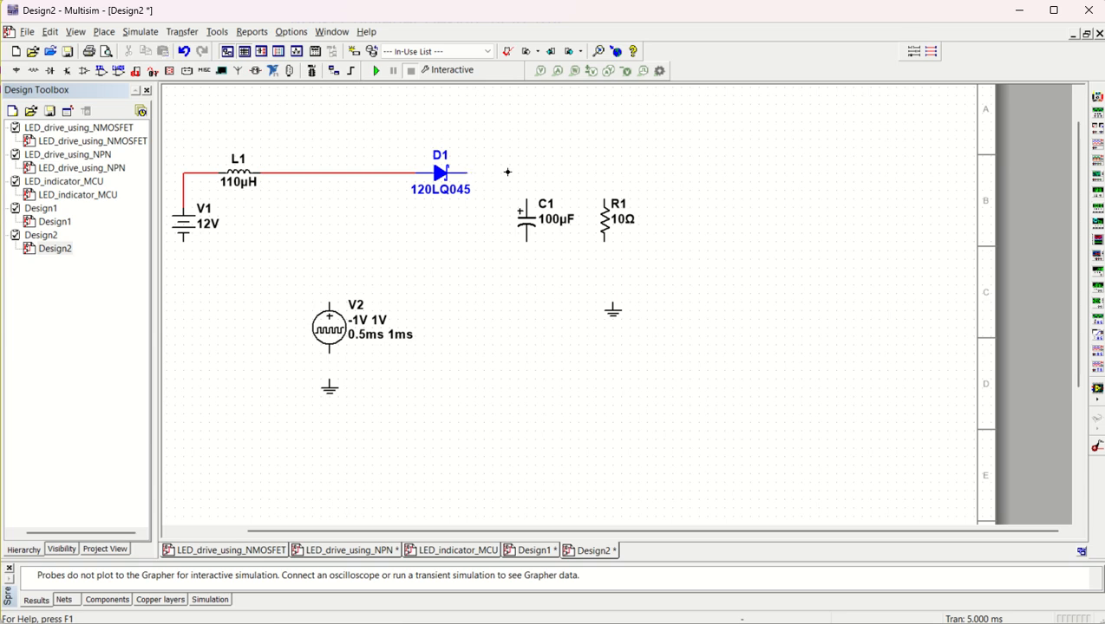
click(527, 199)
Try to wire the resistor's upper terminal into the capacitor's upper connection, and undo that wire.
click(602, 199)
click(530, 173)
click(530, 174)
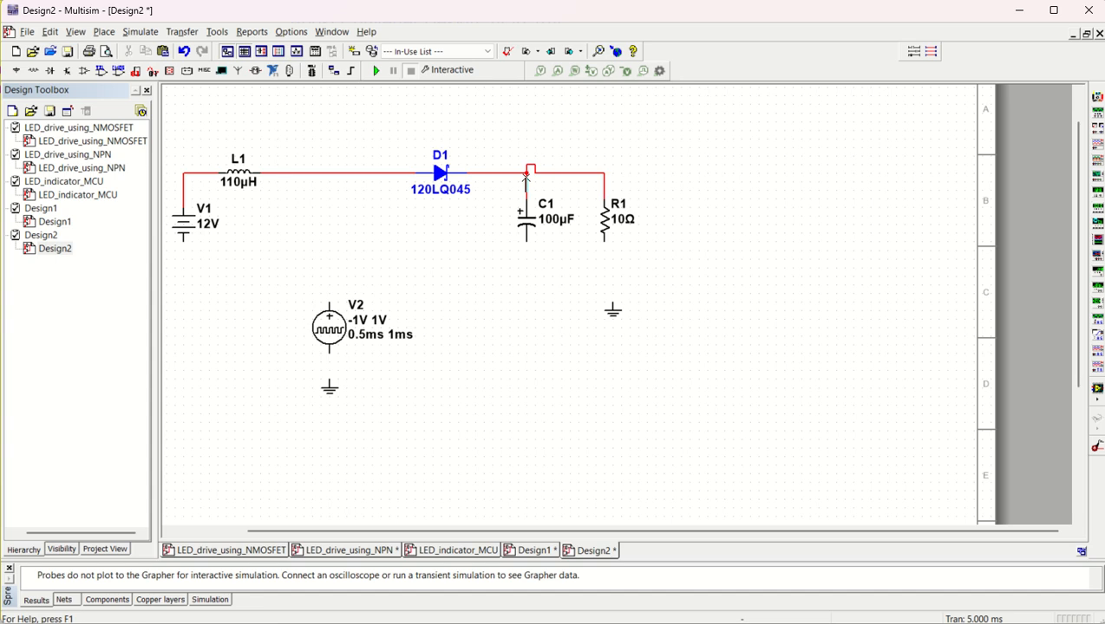
key(ctrl+z)
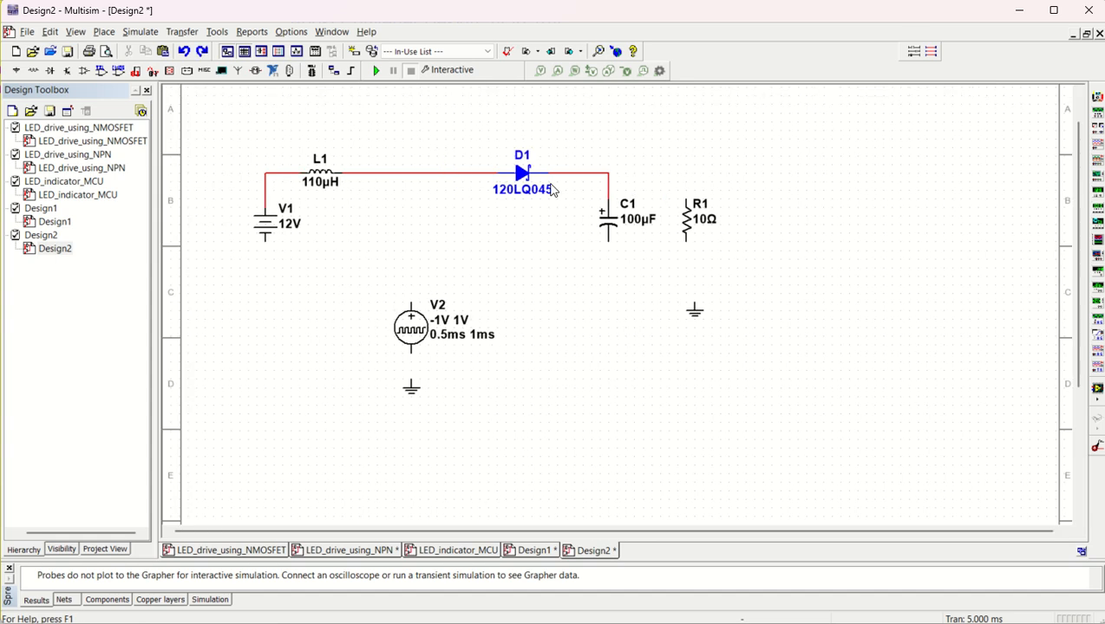
Wire the resistor's upper terminal to the diode–capacitor wire and its lower terminal to the ground symbol, aligned directly beneath it.
click(681, 177)
click(608, 173)
click(686, 240)
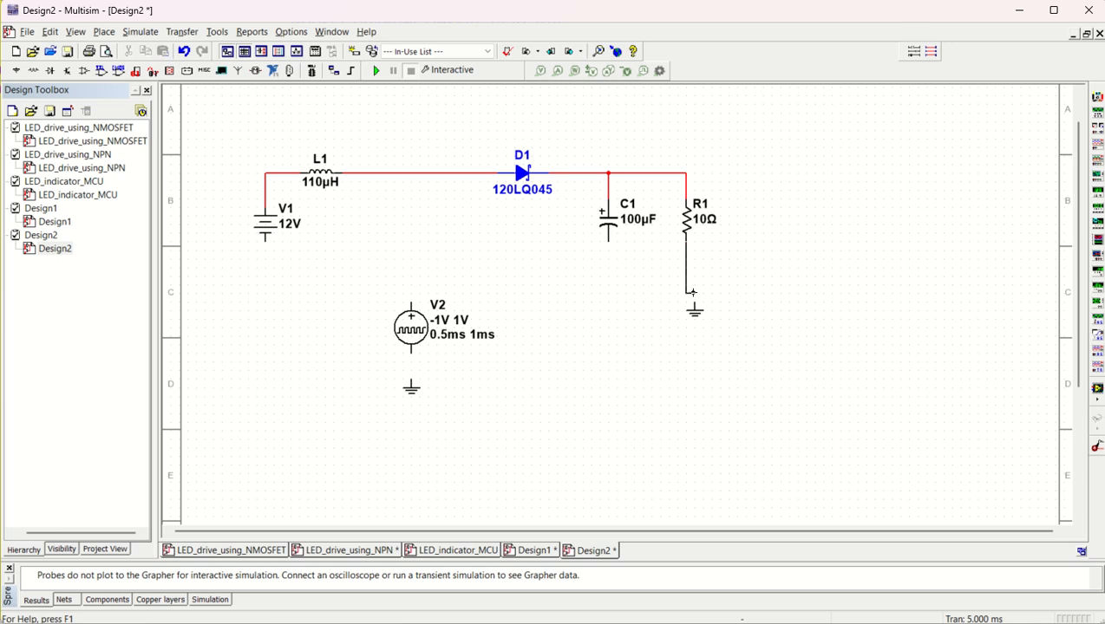
key(Escape)
drag(699, 319, 691, 308)
click(686, 247)
Wire the capacitor's lower terminal and the DC source's negative terminal to the resistor's ground connection.
click(609, 242)
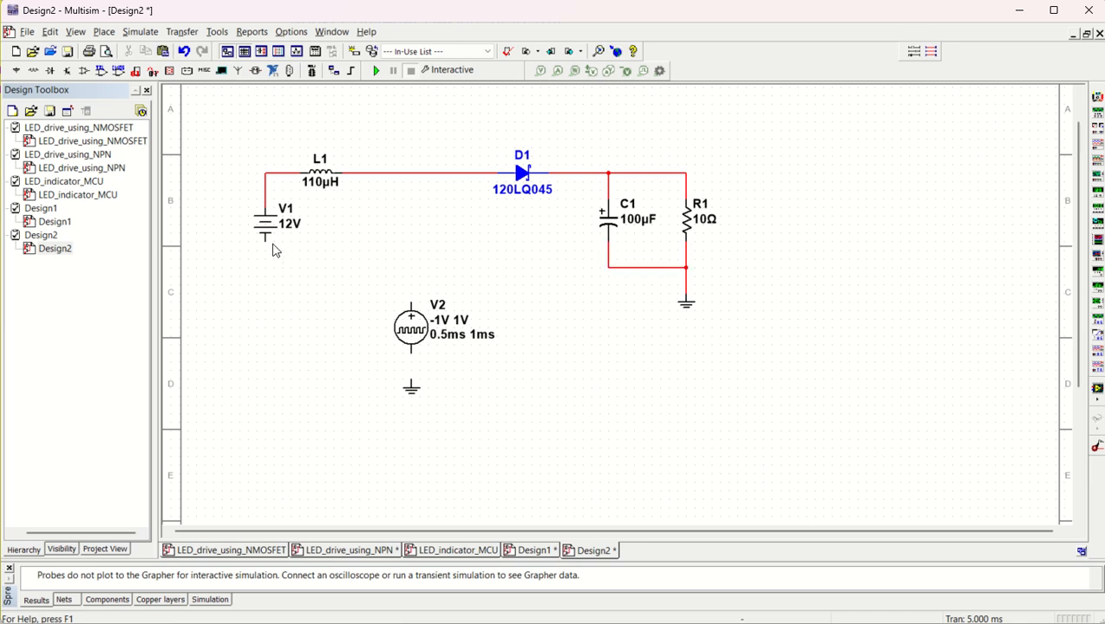
click(609, 267)
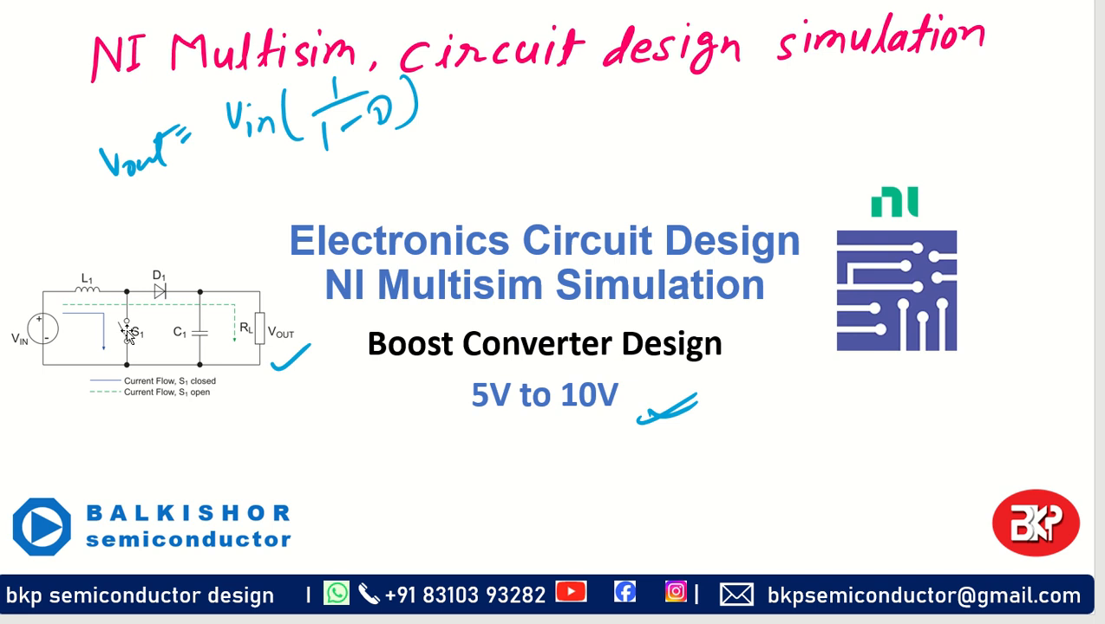
click(115, 330)
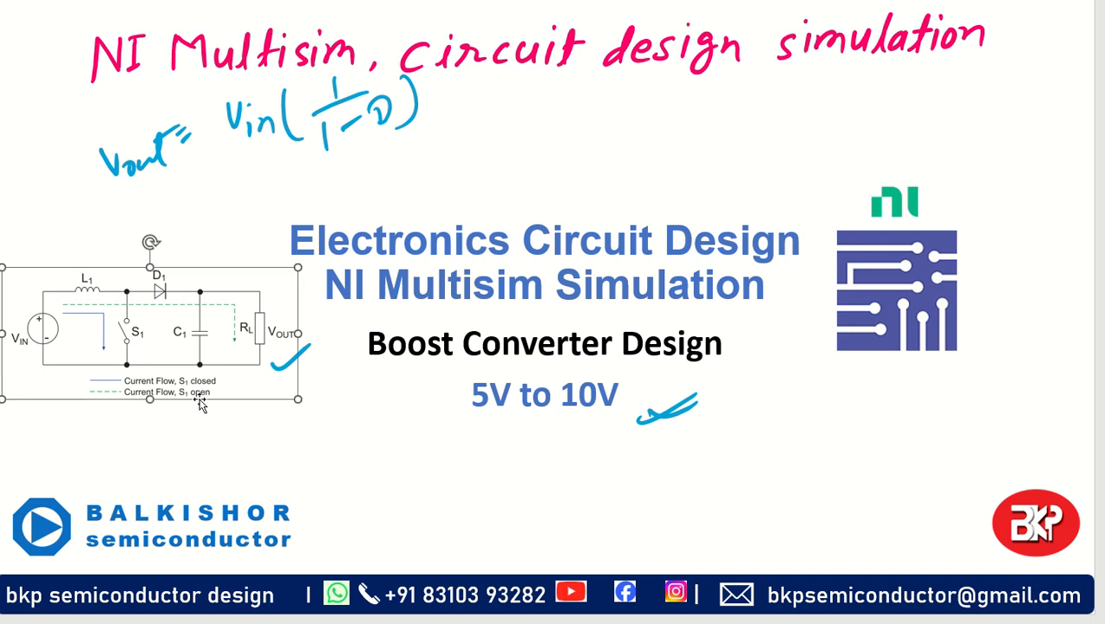
click(245, 434)
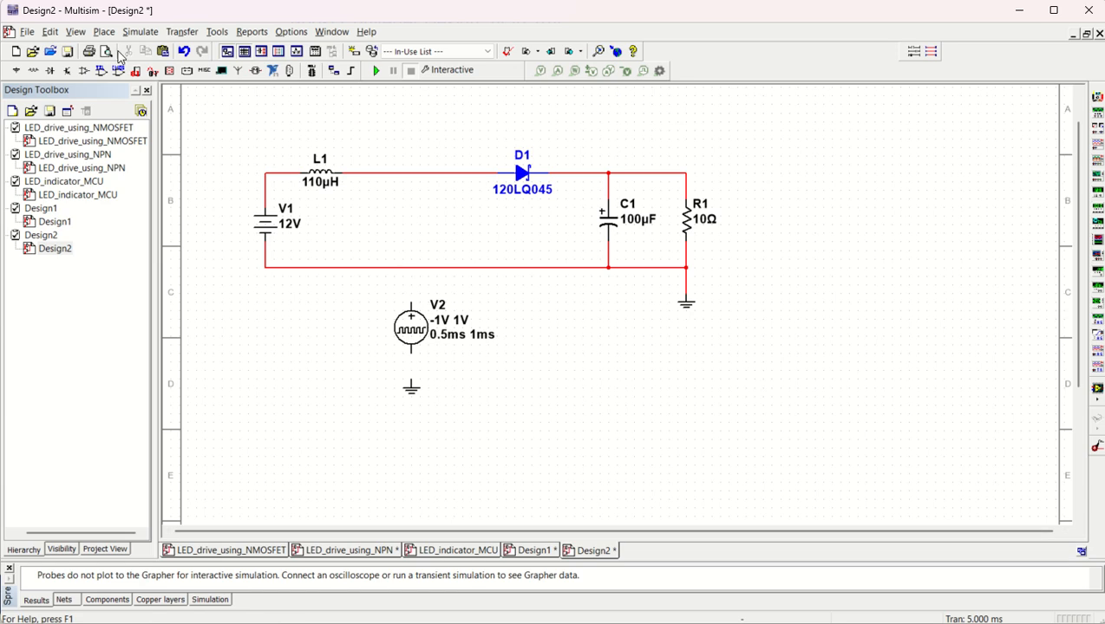
Open the component browser and list the N-channel power MOSFETs in the POWER_MOS_N family of the Transistors group.
click(104, 32)
click(129, 52)
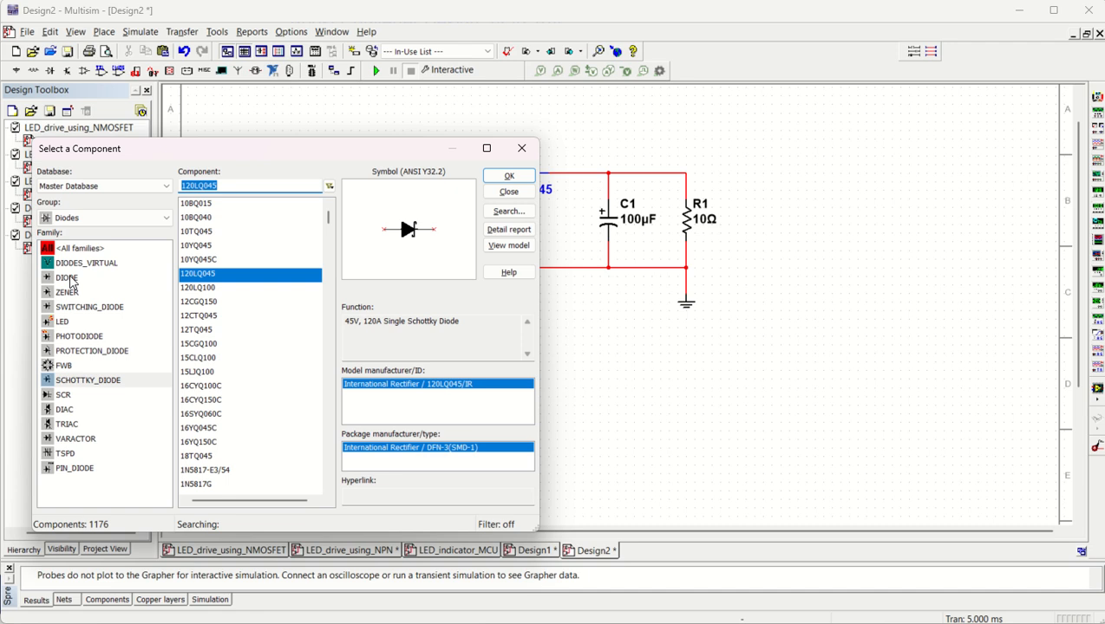
click(69, 218)
click(73, 295)
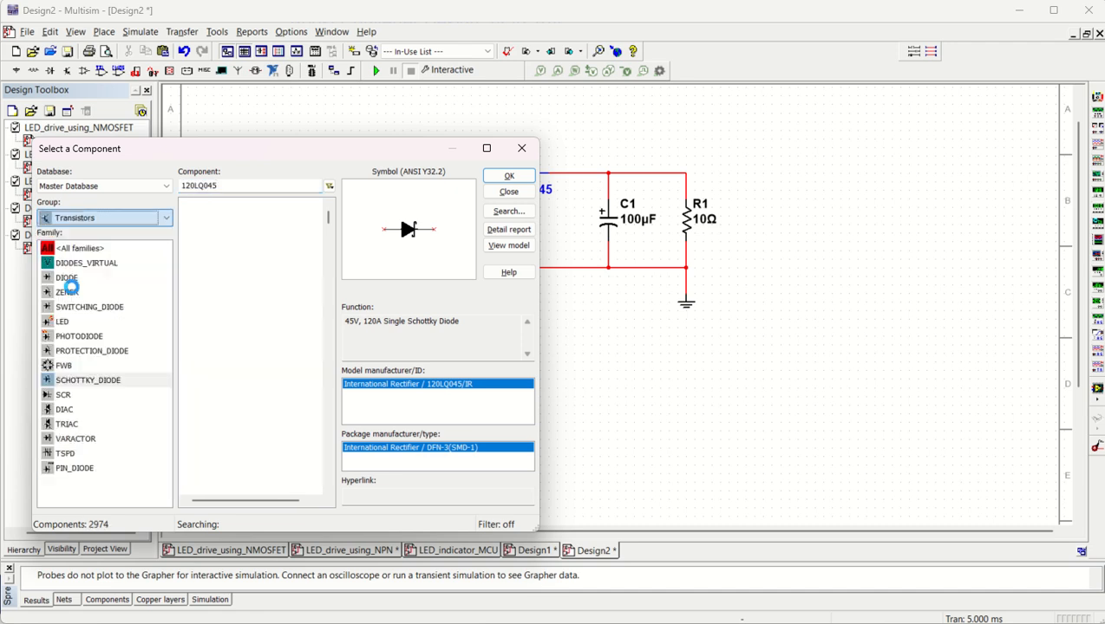
scroll(95, 351, down, 1)
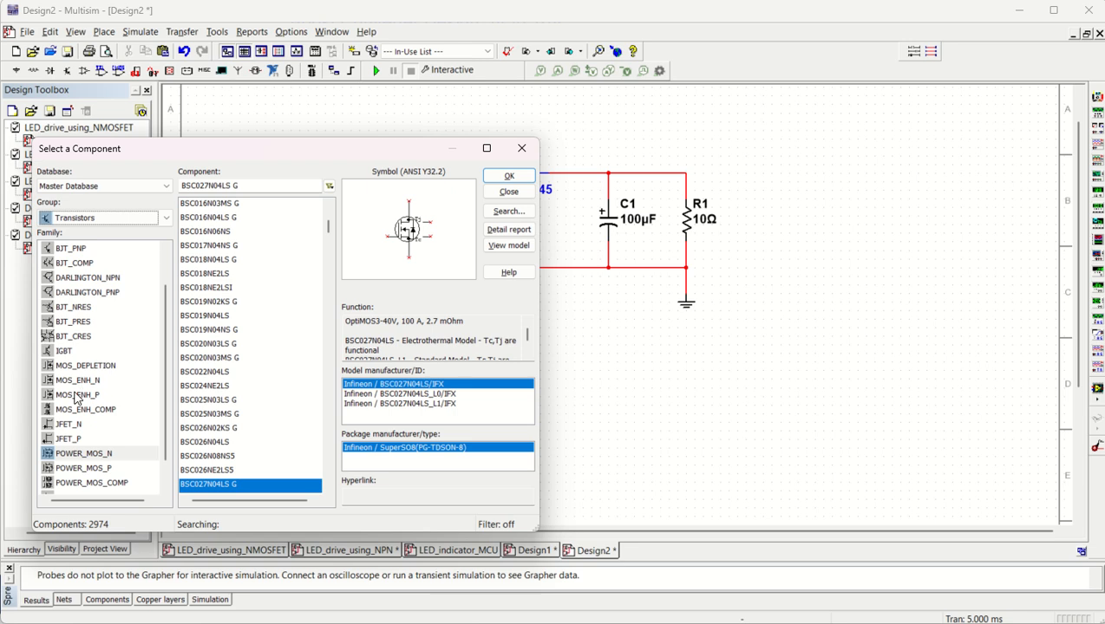
click(76, 384)
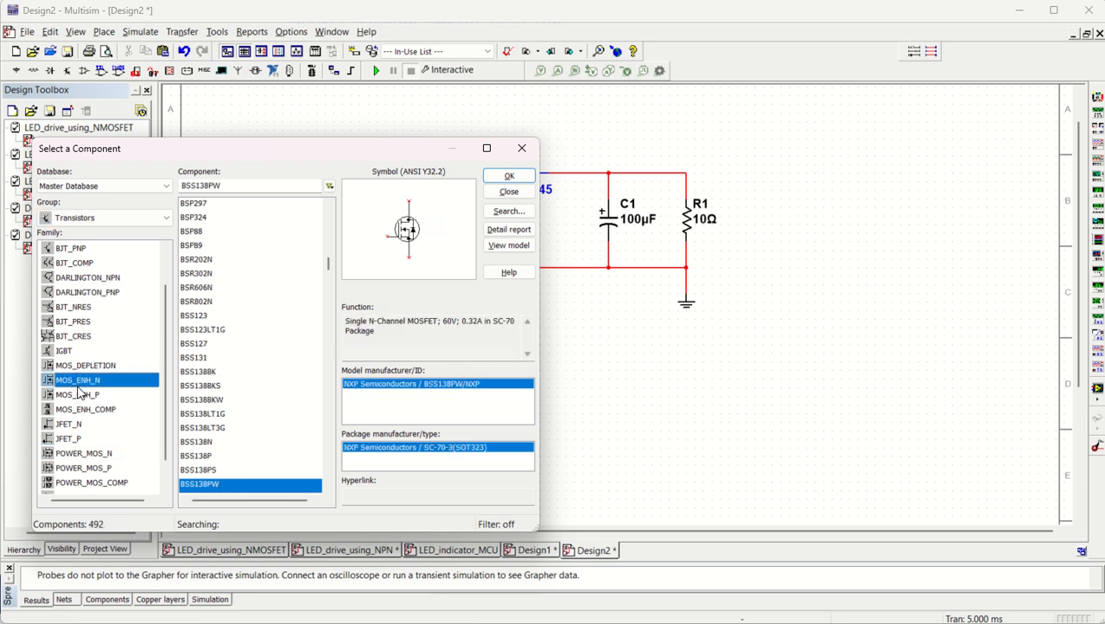
click(86, 457)
scroll(95, 408, down, 1)
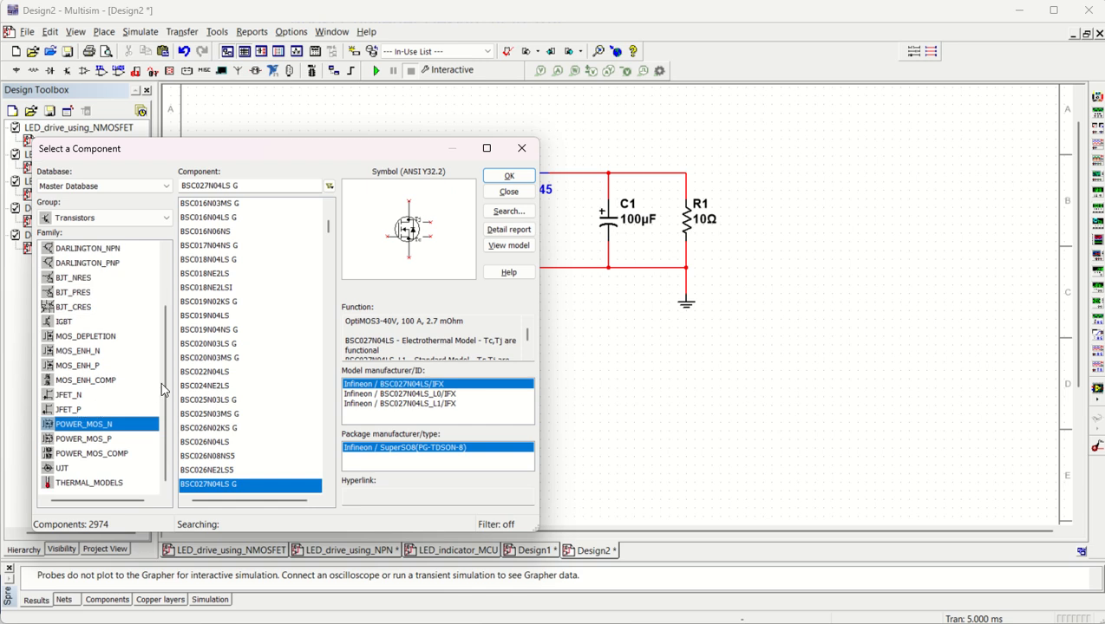
scroll(228, 369, down, 2)
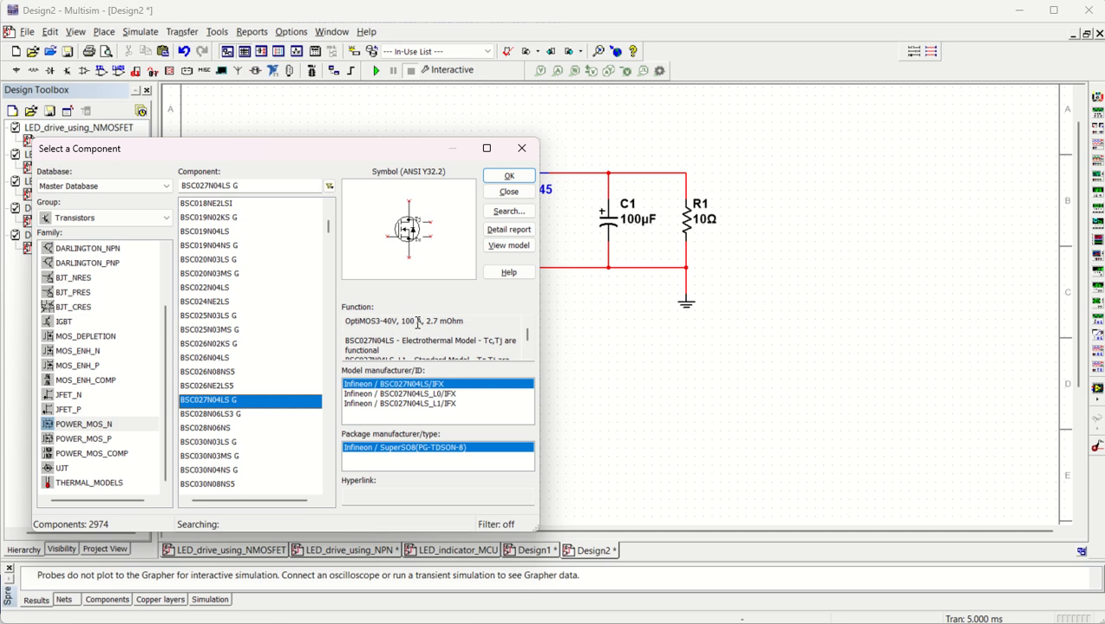
Place the BSC028N06LS3 G power MOSFET between the inductor–diode wire and the lower return wire, and close the component browser.
click(216, 389)
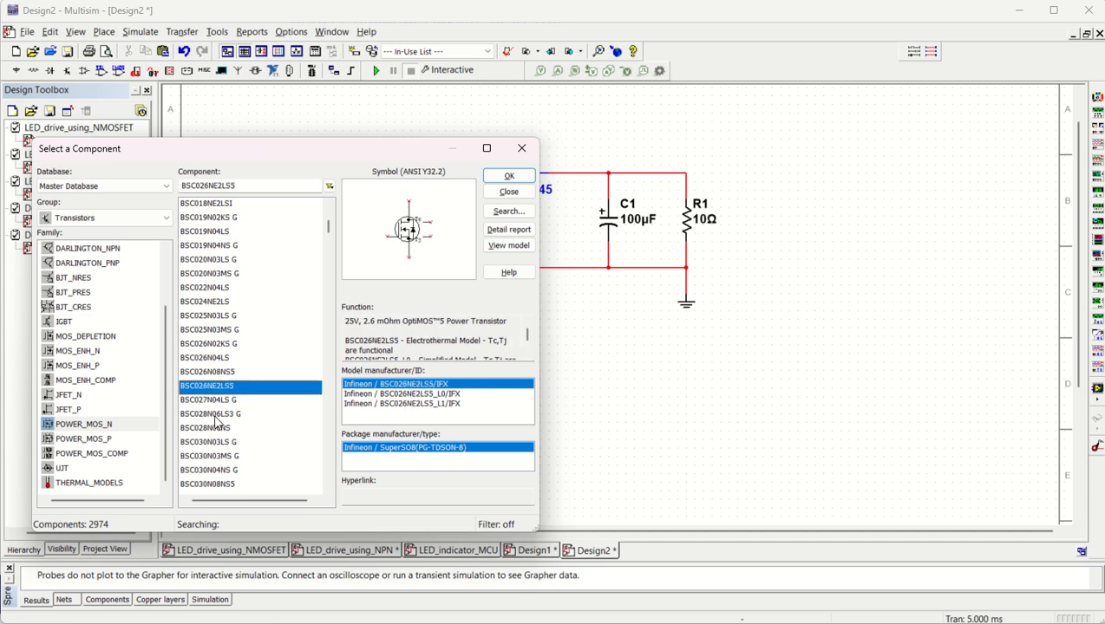
click(216, 416)
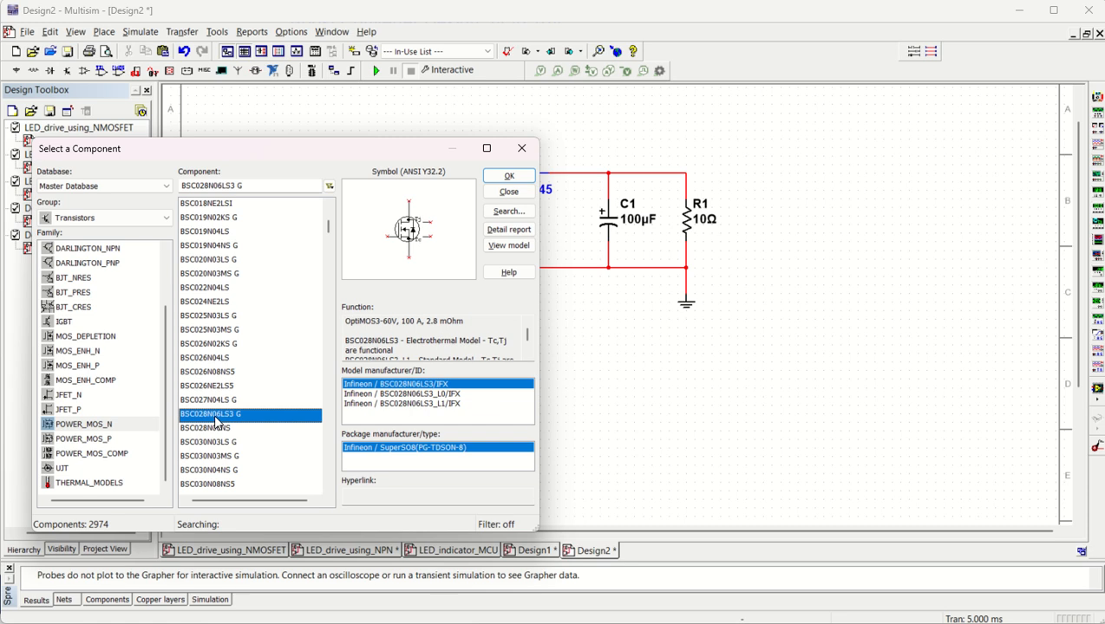
click(509, 177)
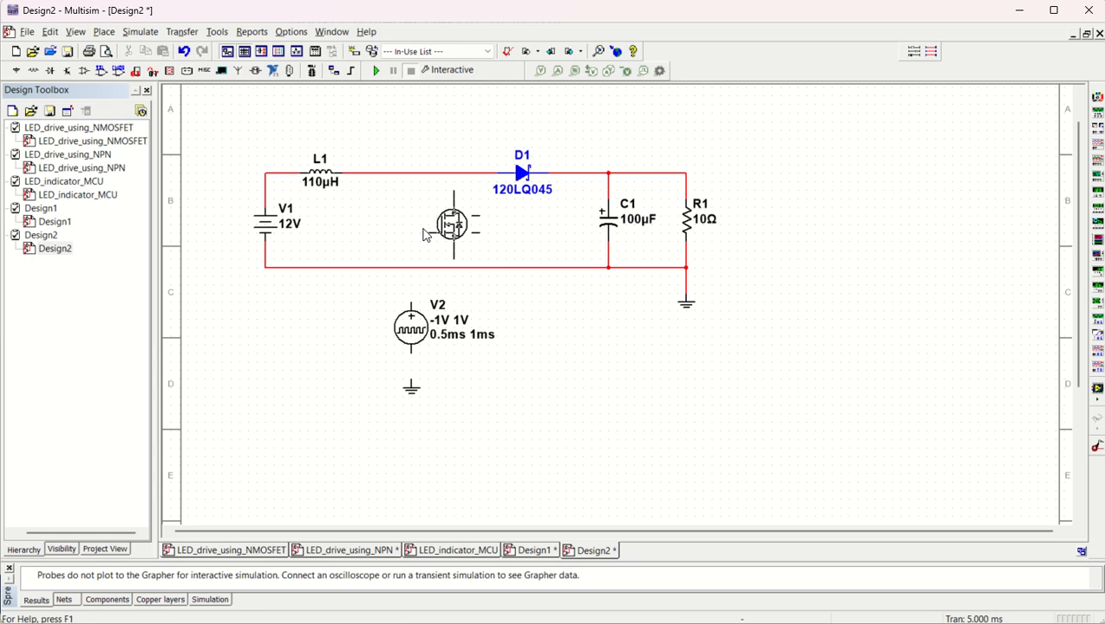
click(424, 234)
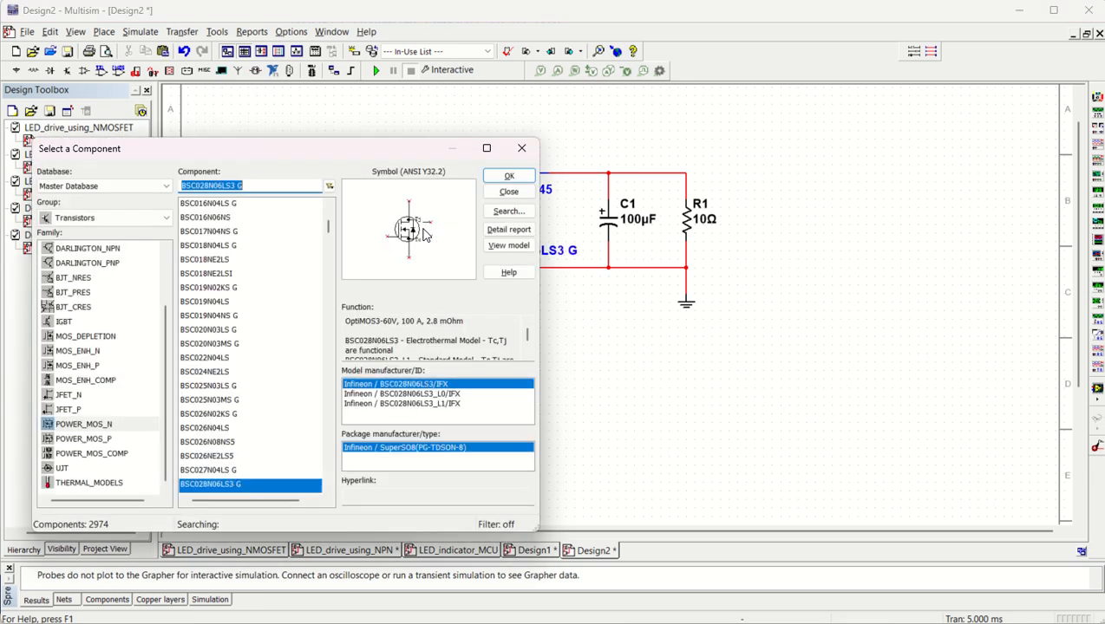
click(522, 150)
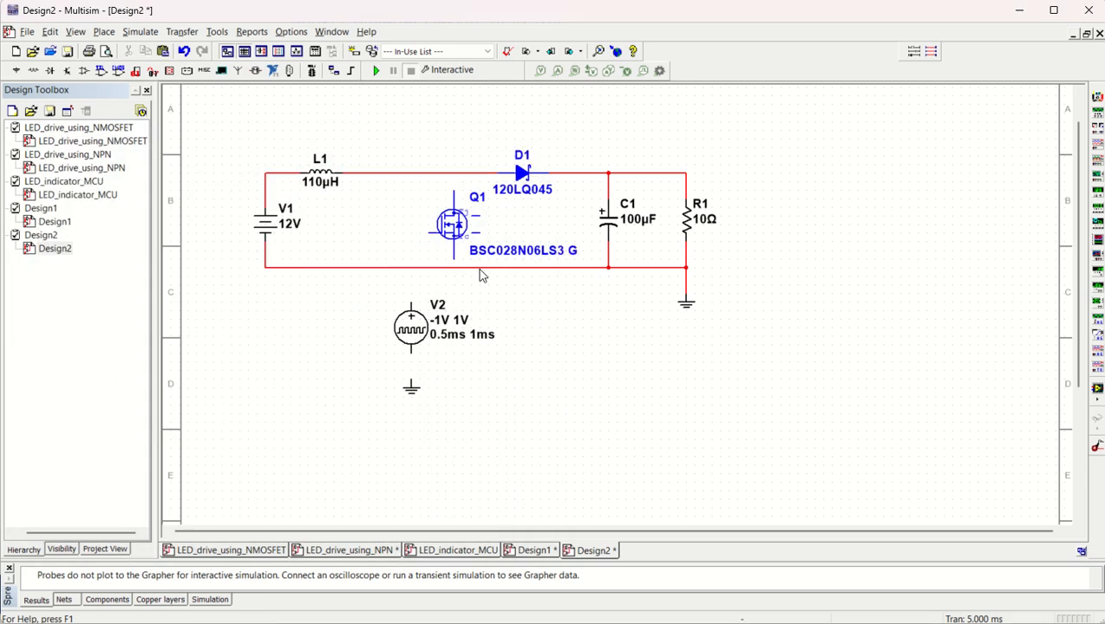
Wire the MOSFET's drain and source to the upper and lower wires, its gate to the pulse source, and that source's negative terminal to ground.
click(426, 233)
click(411, 304)
click(411, 353)
click(411, 378)
Move the inductor along the upper wire, away from the DC source and closer to the MOSFET's drain junction.
double_click(323, 180)
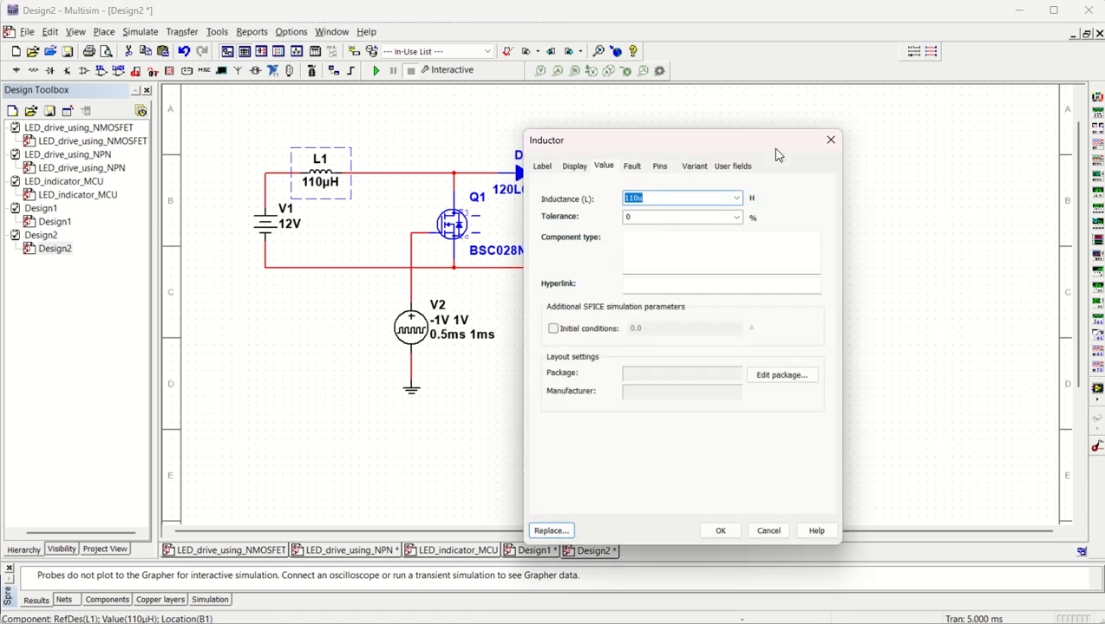
click(831, 140)
drag(362, 181, 369, 179)
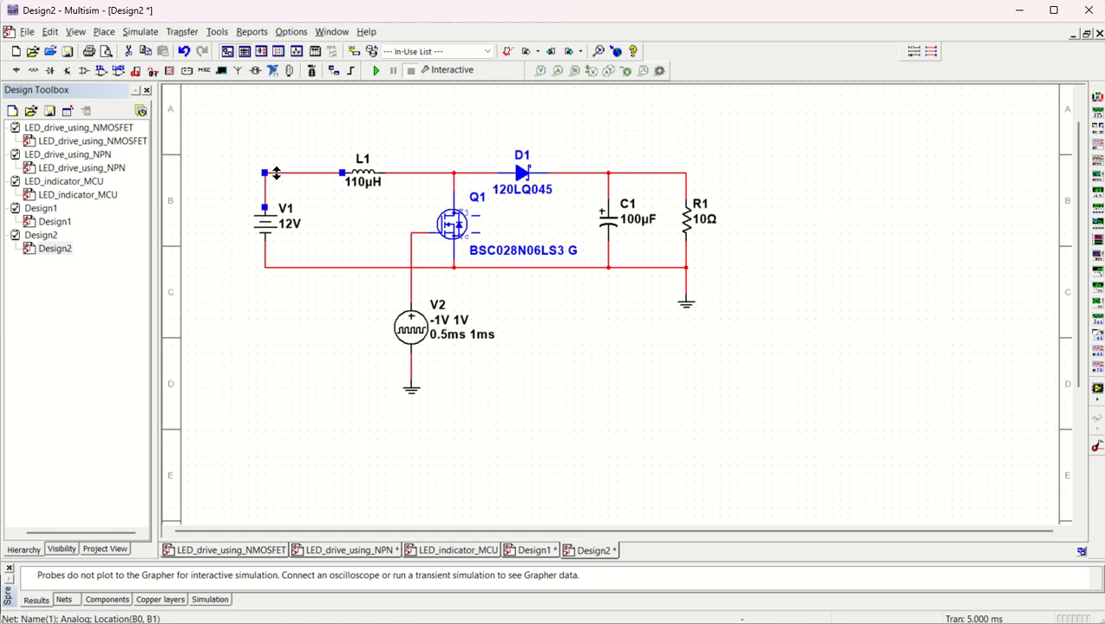
Name the net between the DC source and the inductor VIN, show its name, and place the label above the DC source.
right_click(276, 173)
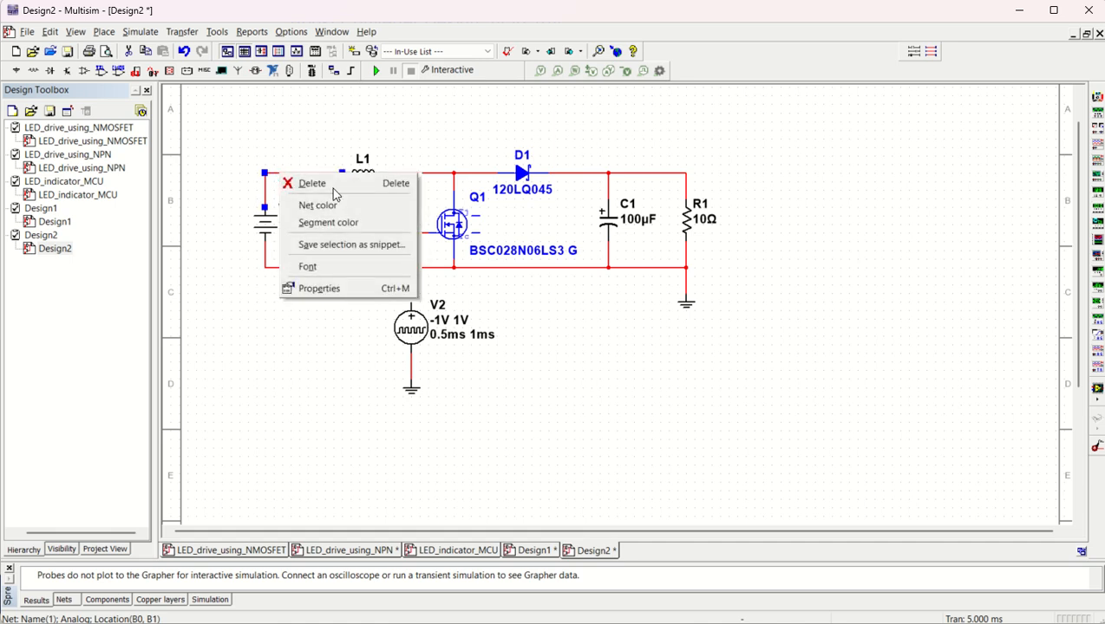
click(310, 289)
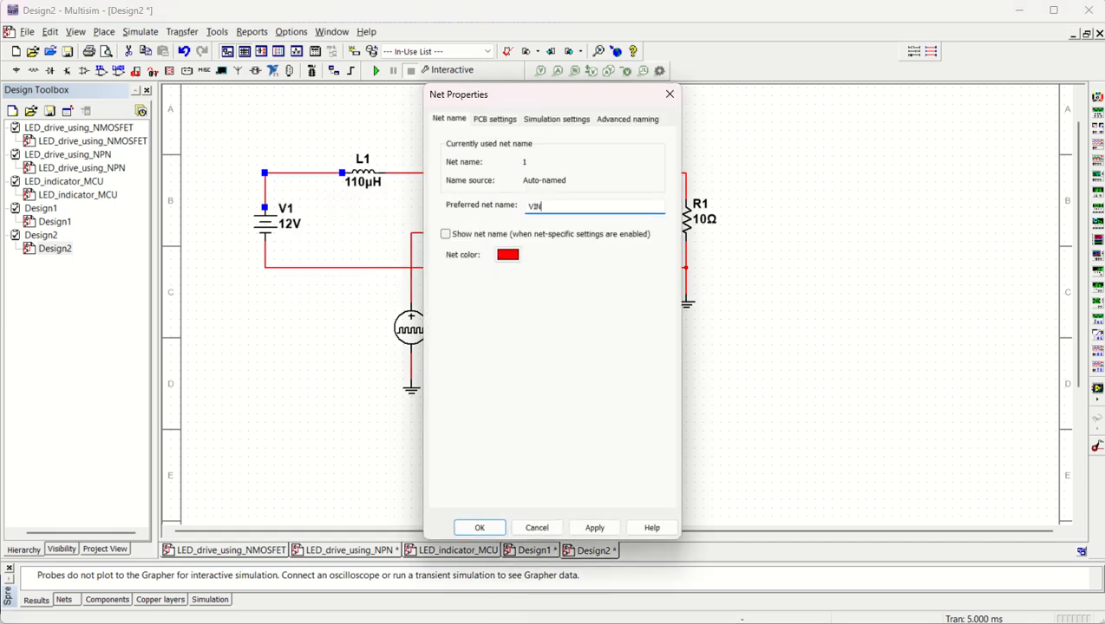
click(445, 234)
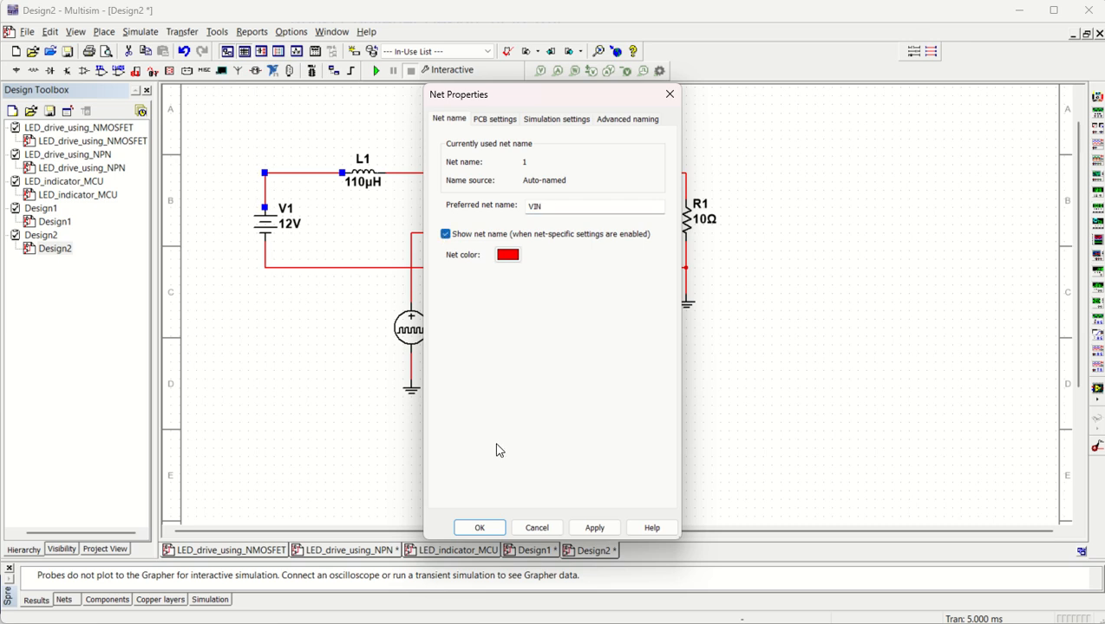
click(477, 528)
drag(314, 157, 274, 158)
Name the net joining the diode, capacitor and resistor VOUT, and show its name on the schematic.
click(645, 173)
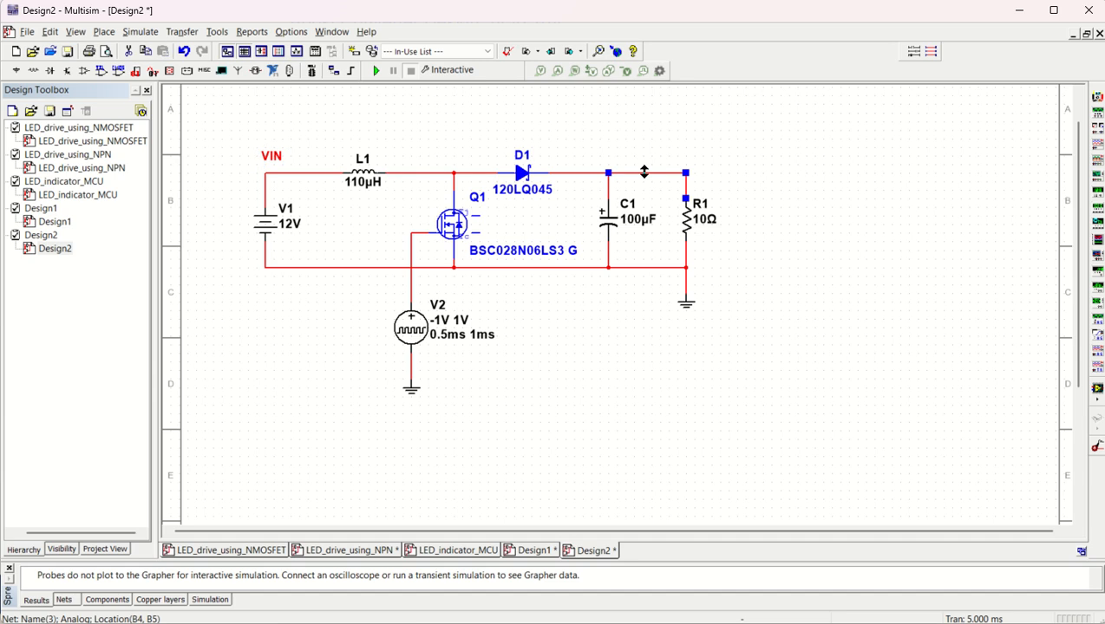
right_click(645, 174)
click(685, 289)
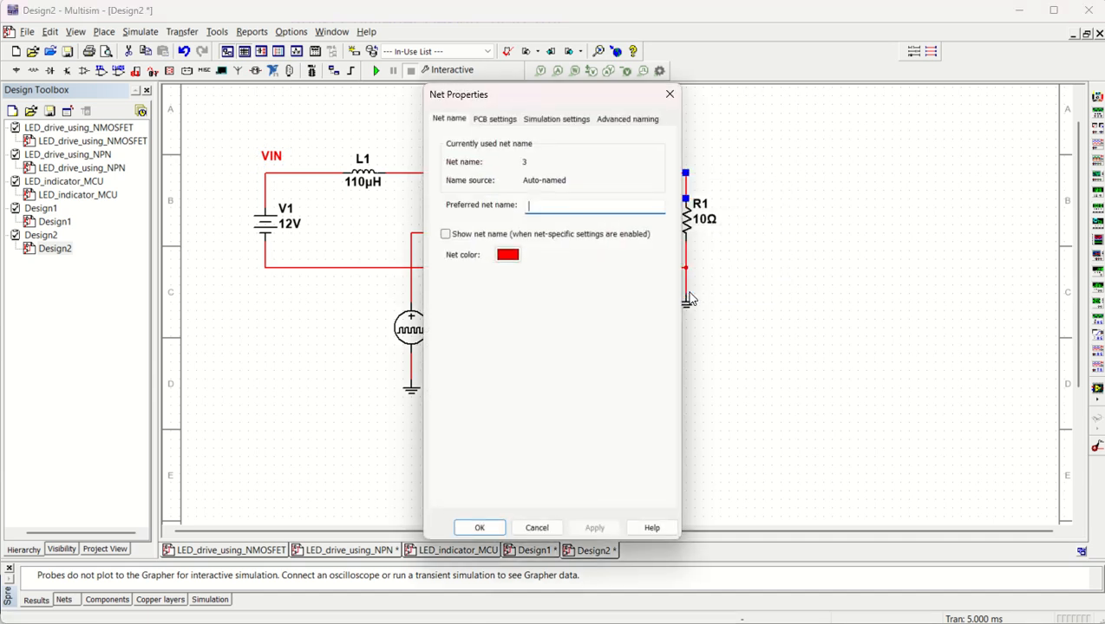
text(VOUT)
click(446, 234)
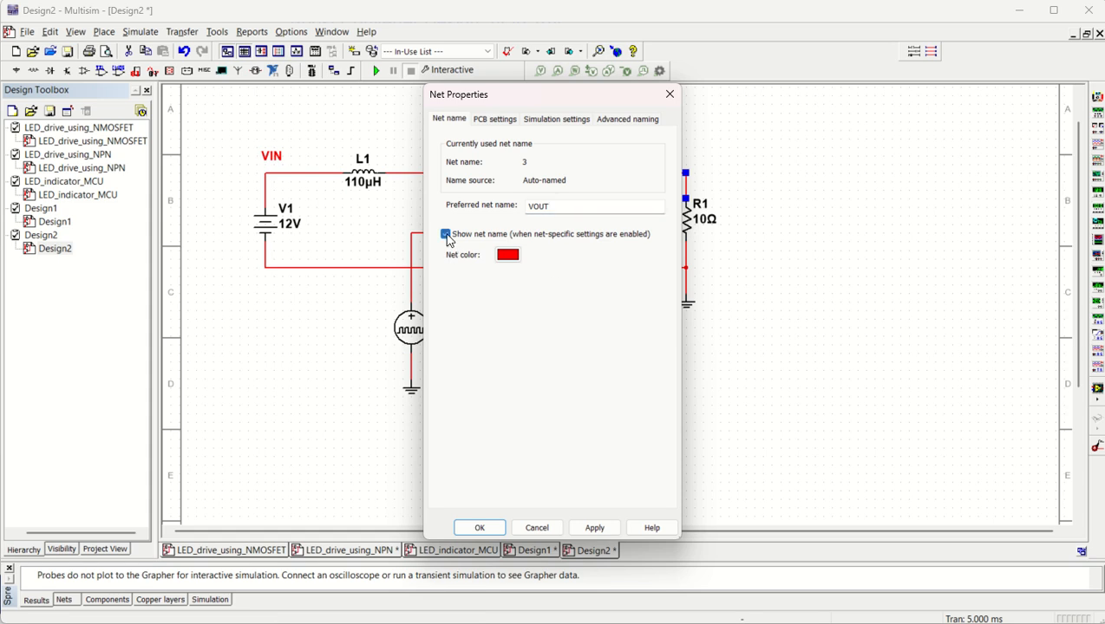
click(477, 529)
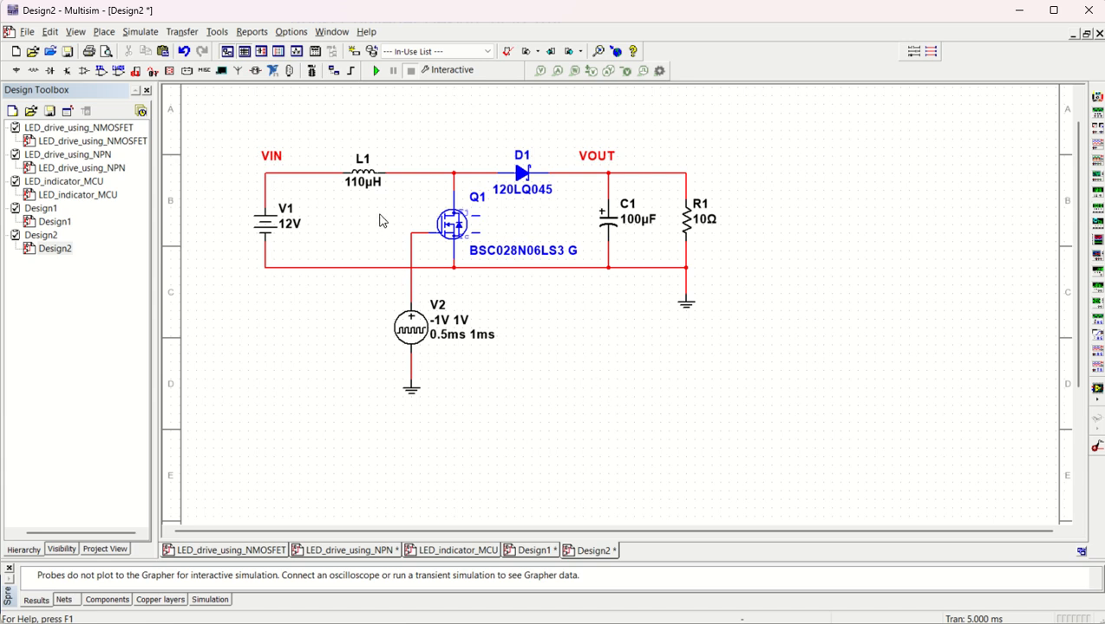
Place voltage probes on the VIN and VOUT nets, and briefly run the interactive simulation to read them.
click(540, 71)
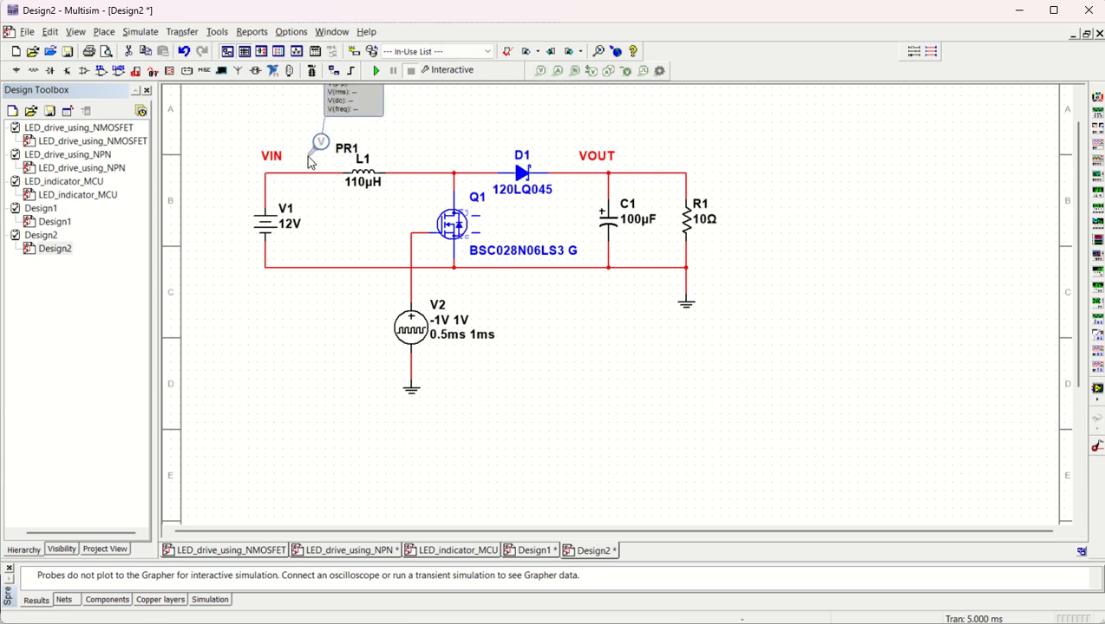
click(288, 175)
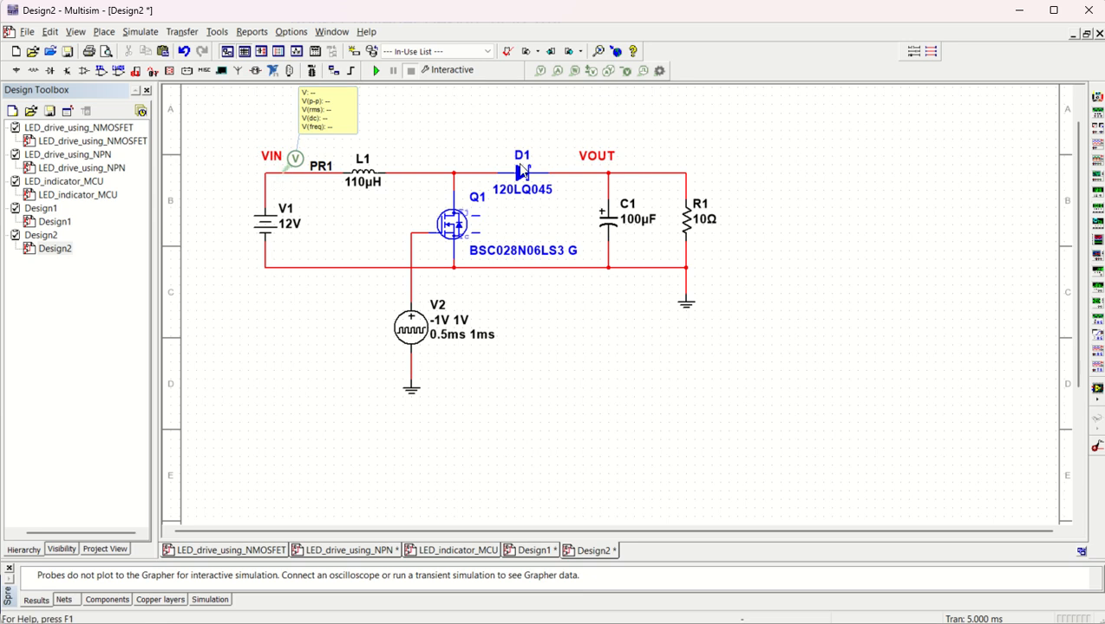
click(541, 70)
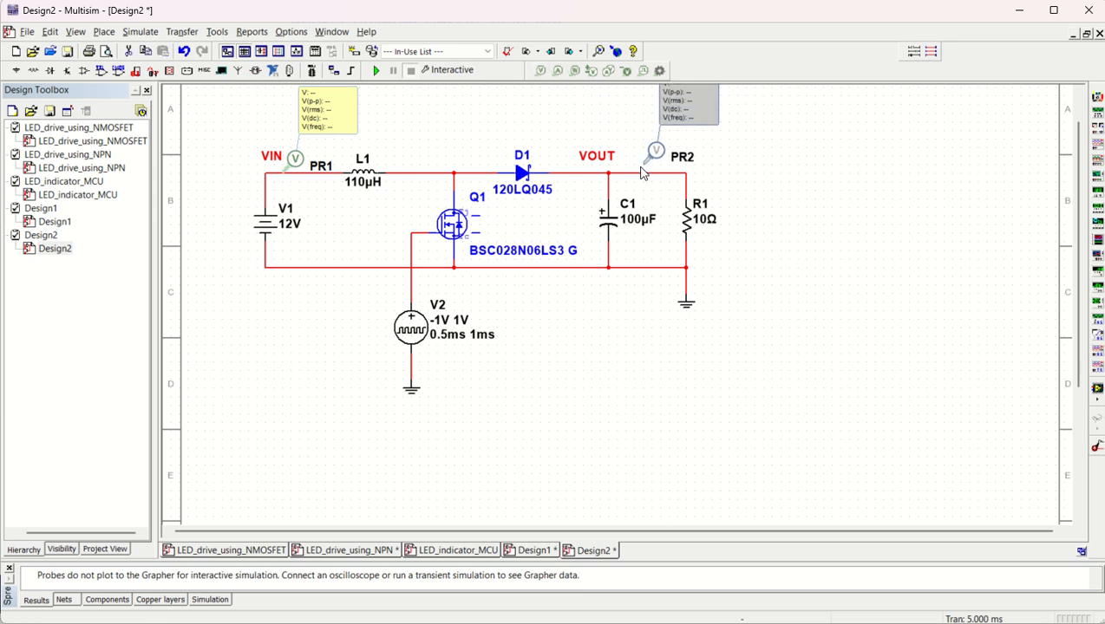
click(639, 174)
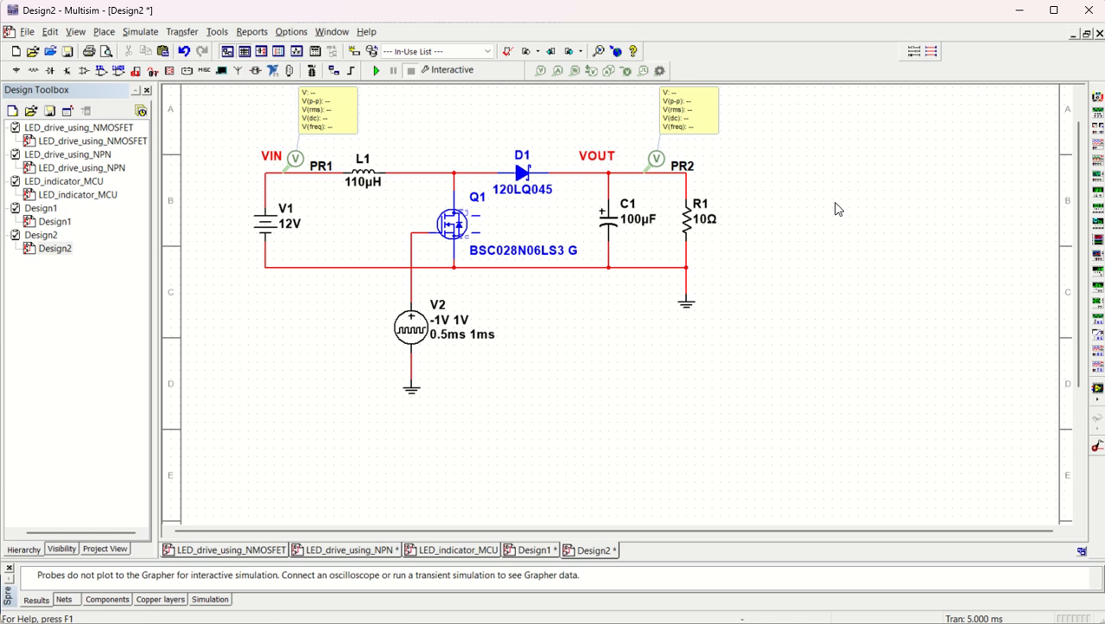
click(377, 73)
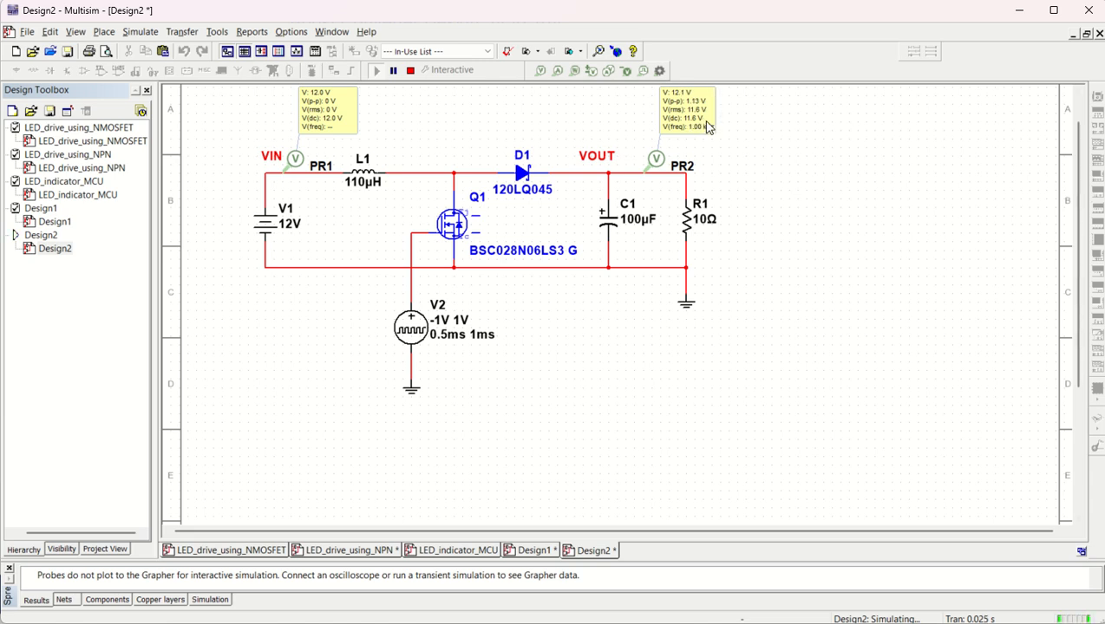
click(410, 70)
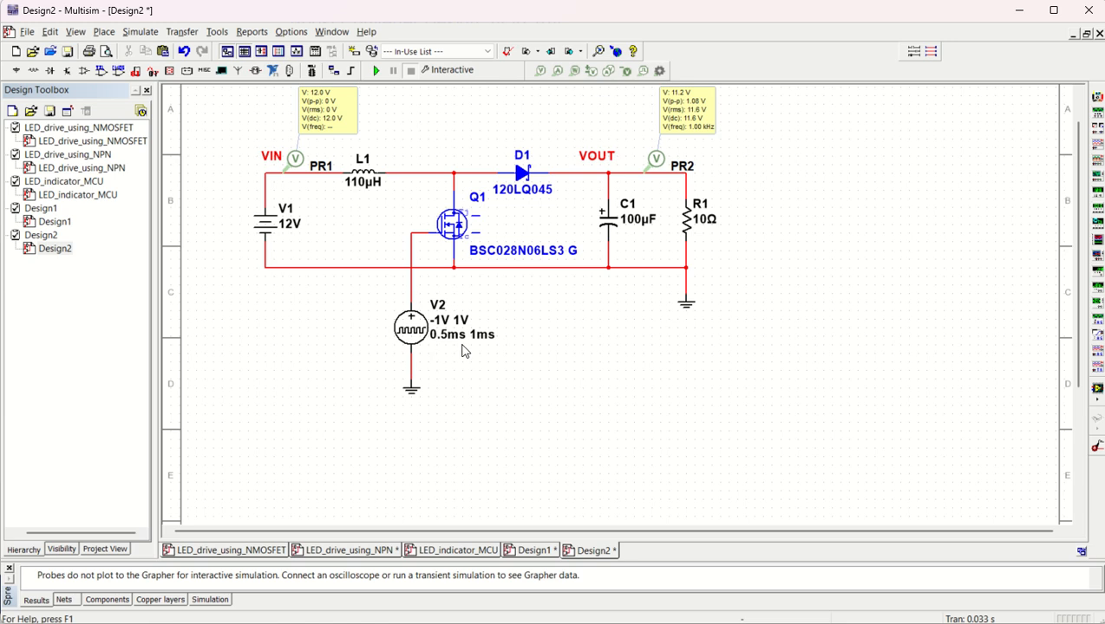
Set the pulse source to a 0 V initial value, 5 V pulsed value, 10 µs pulse width and 20 µs period.
double_click(413, 333)
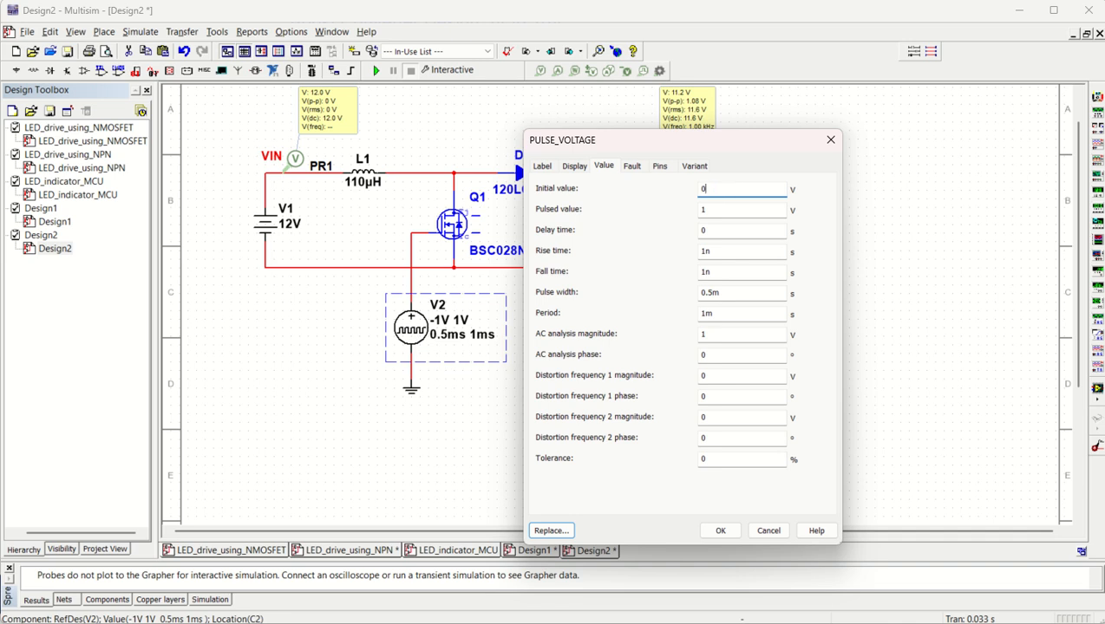
key(Tab)
click(749, 299)
key(Tab)
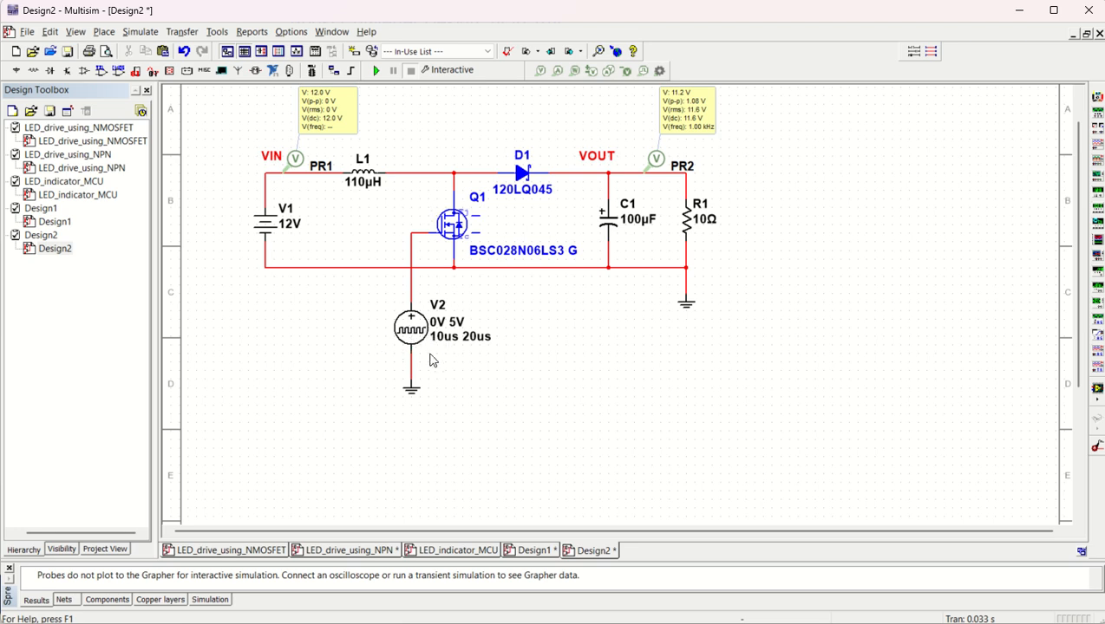
Set the DC source's voltage to 5 V.
double_click(265, 228)
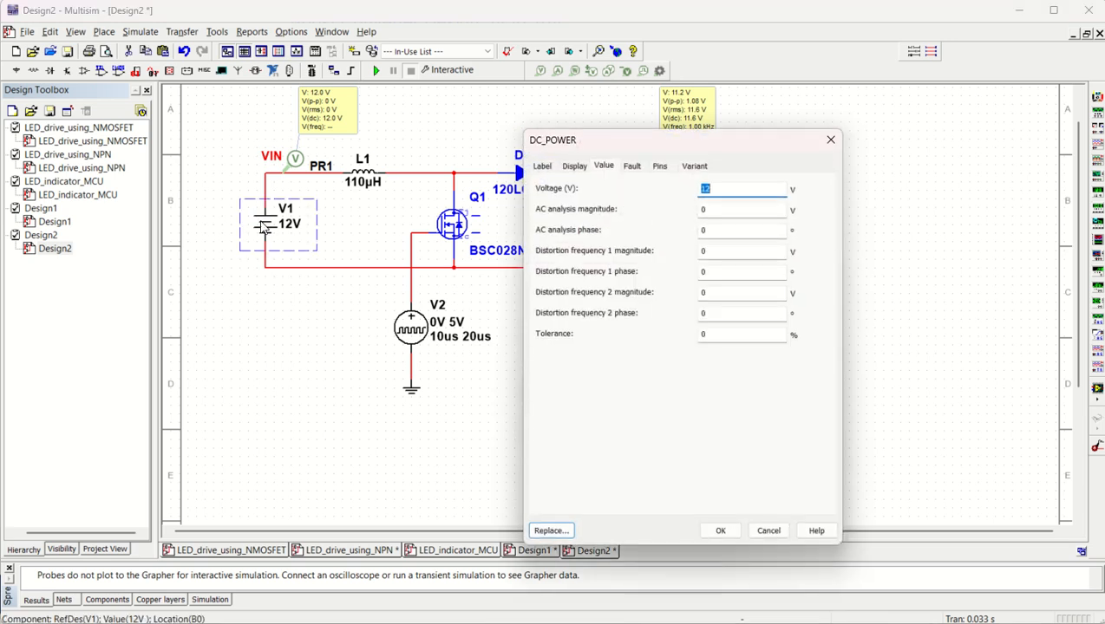
text(5)
key(Return)
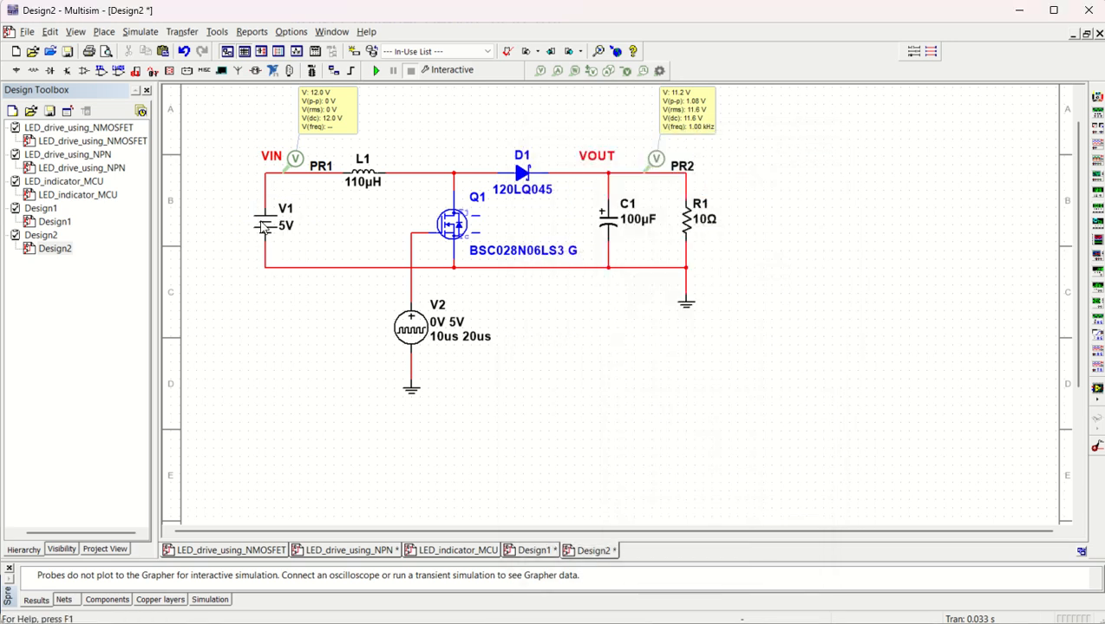
Run the interactive simulation, check the input and output probe voltages, and stop it.
click(376, 71)
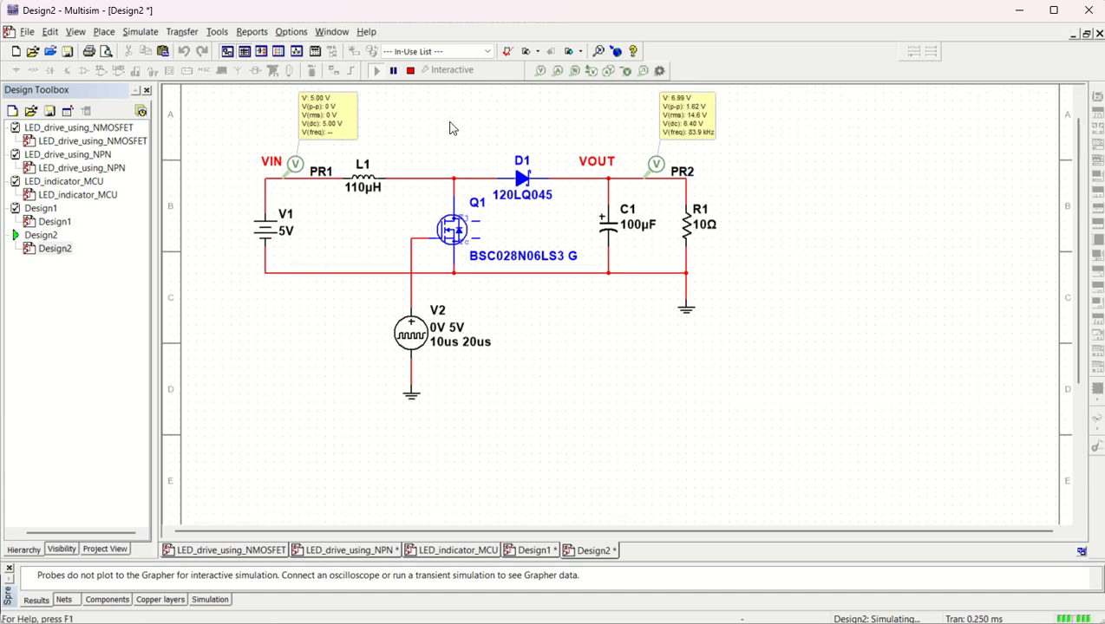
scroll(451, 130, up, 1)
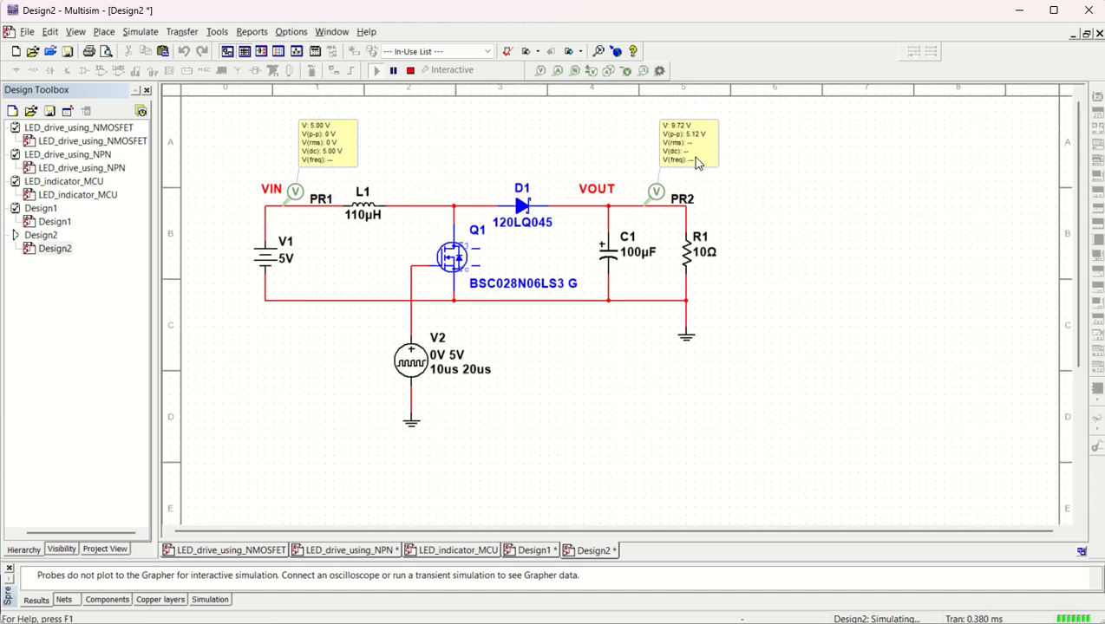
click(411, 72)
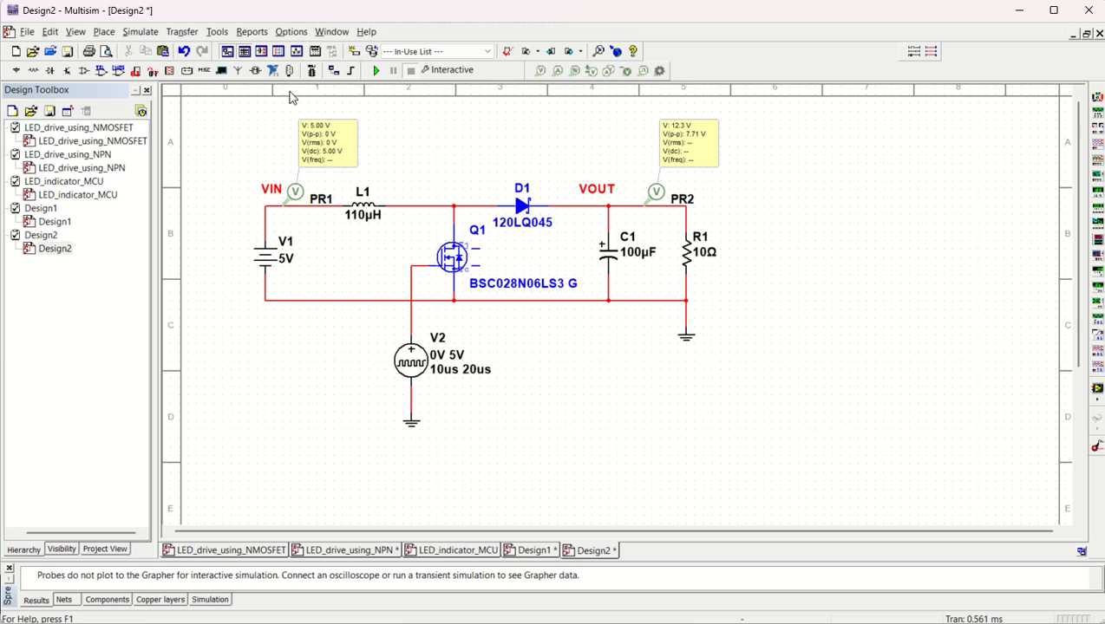
Run a Transient analysis with an end time of 0.005 s, and move the graph window clear of the circuit.
click(138, 32)
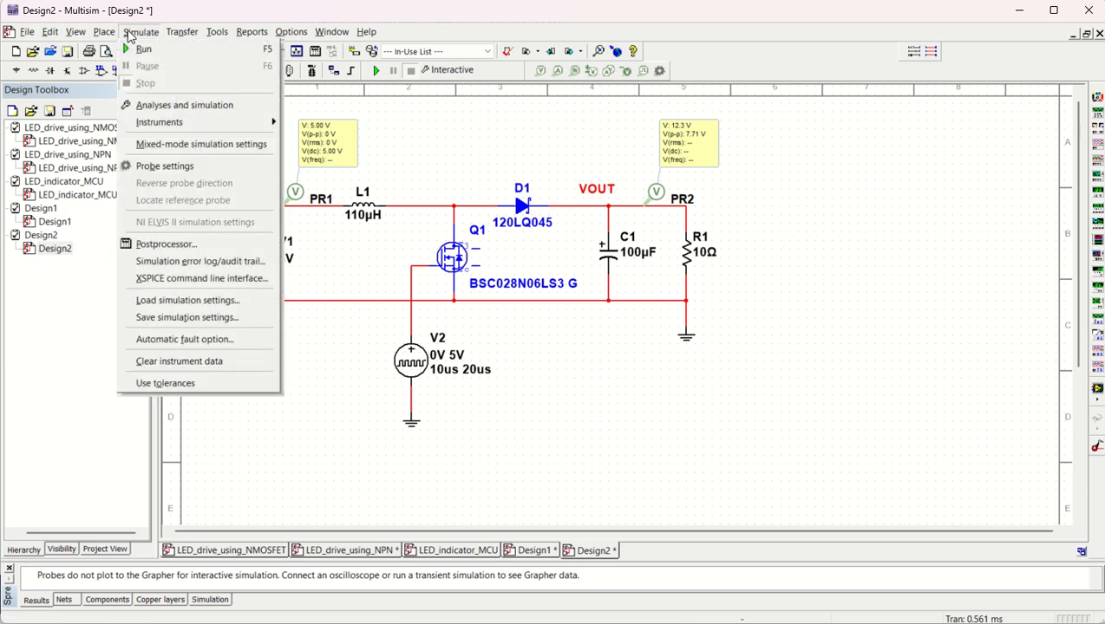
click(174, 105)
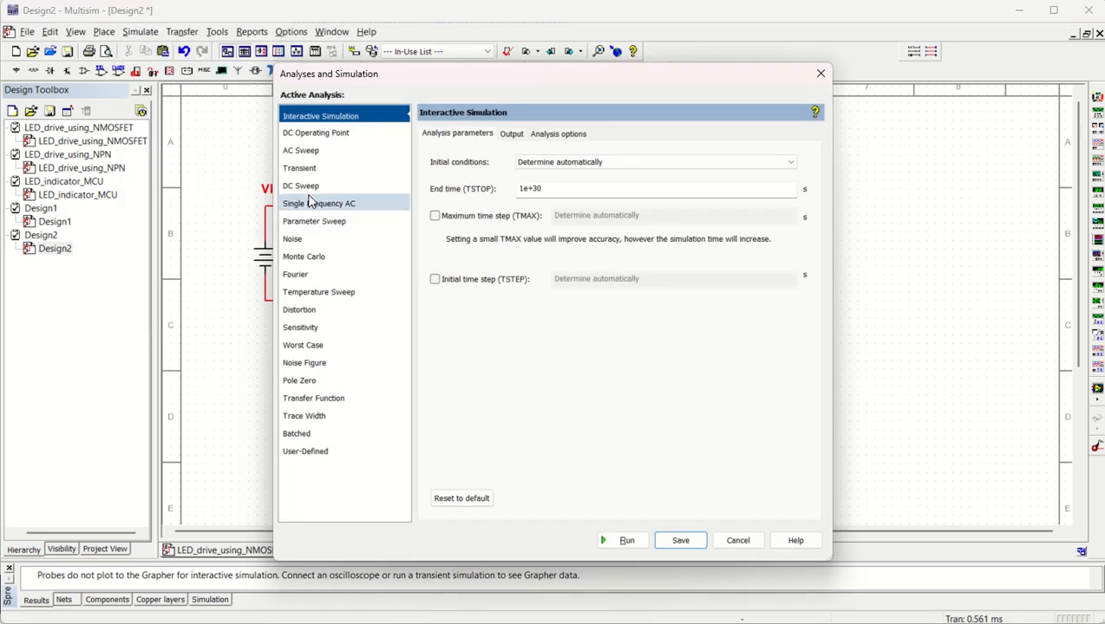
click(307, 170)
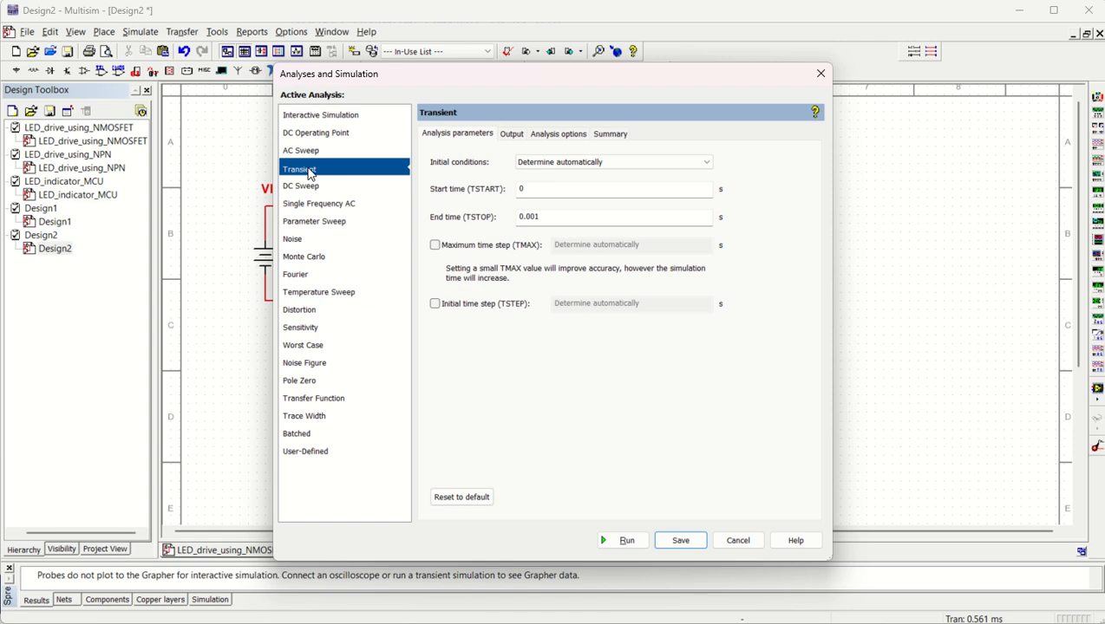
click(552, 214)
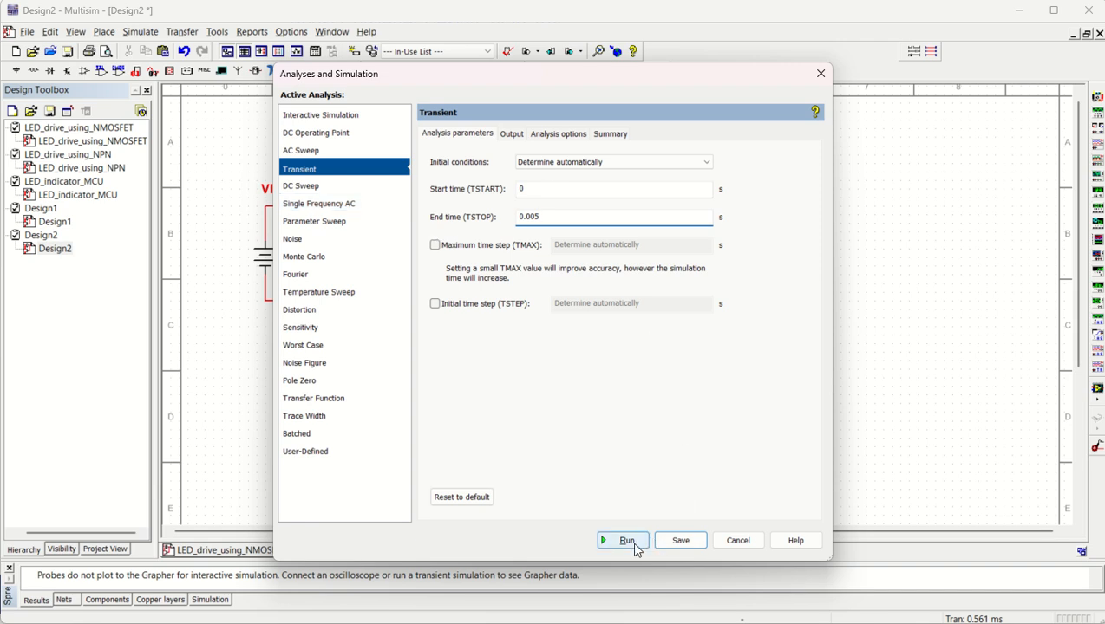
click(681, 545)
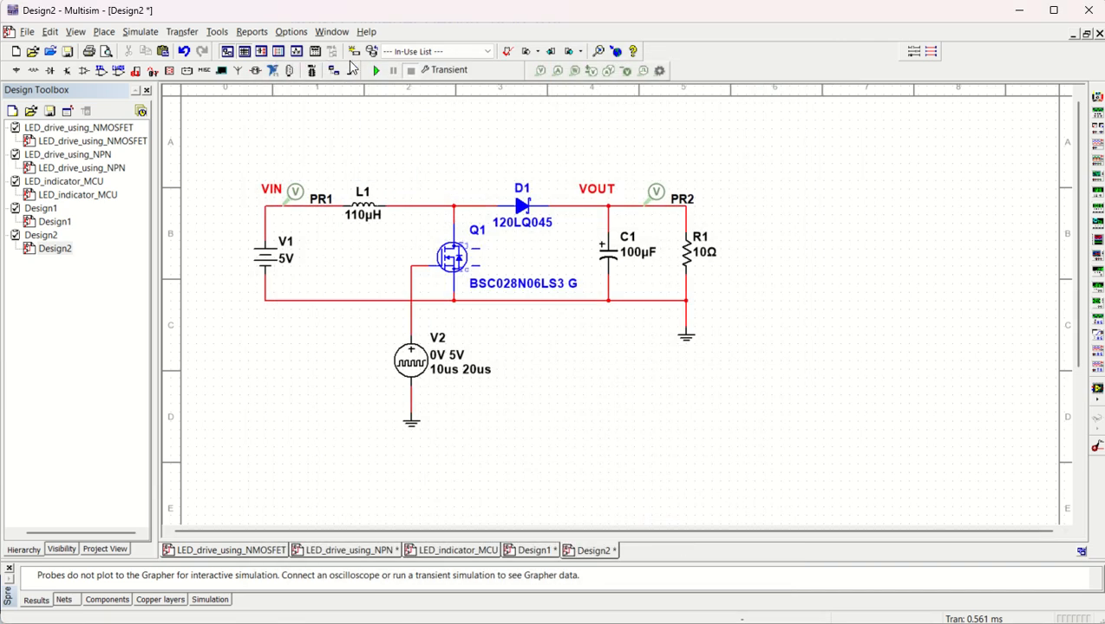
click(376, 71)
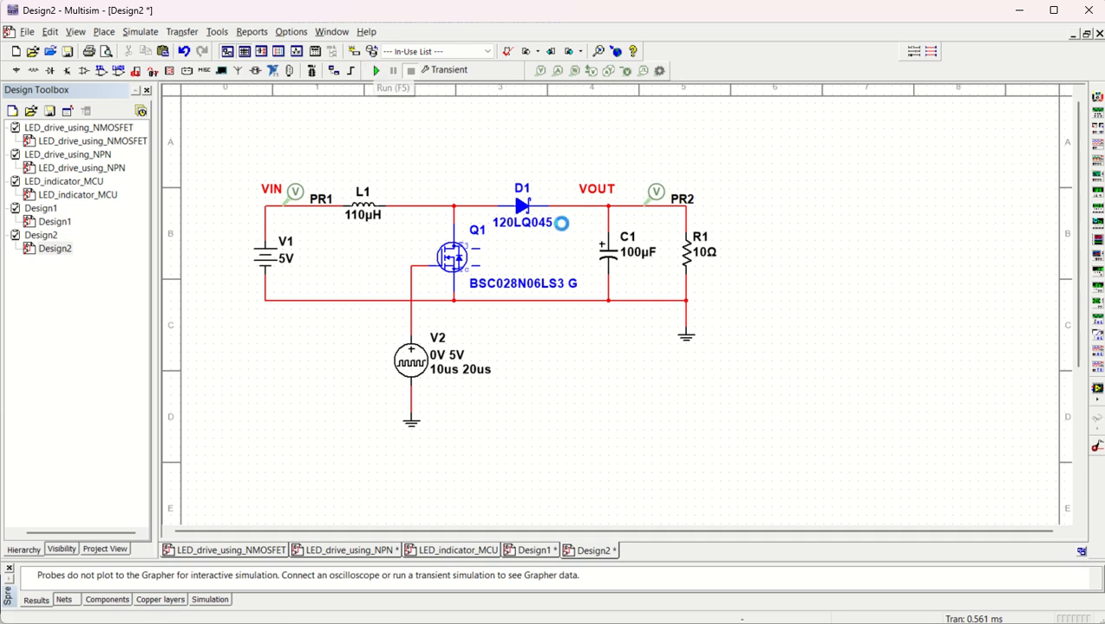
drag(308, 170, 899, 127)
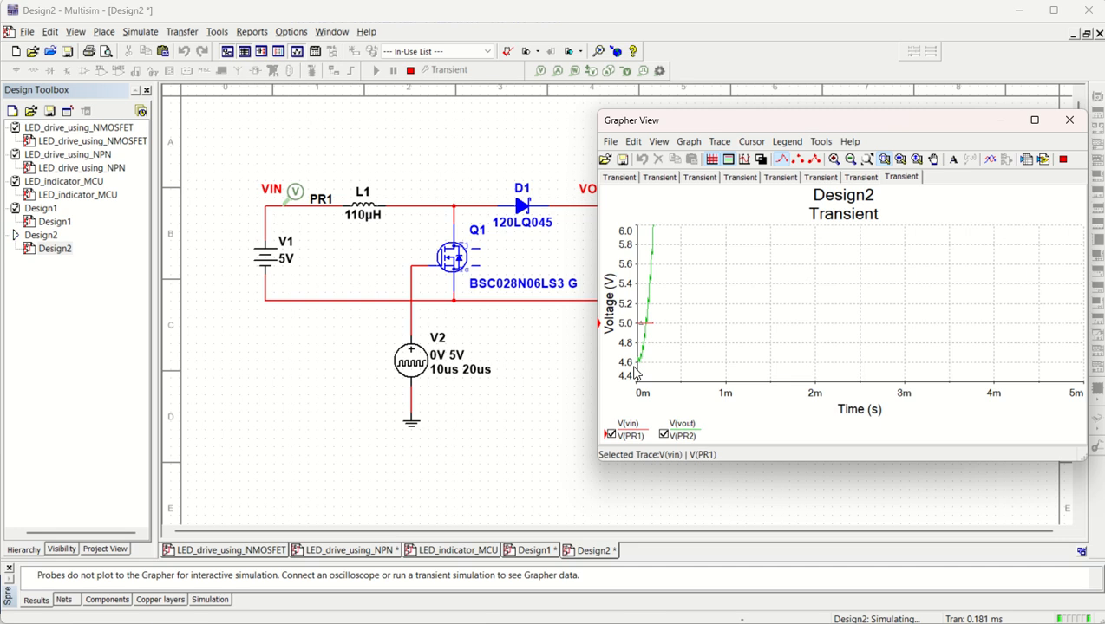
Set the trace width of both the VIN and VOUT curves in the transient graph to 4.
click(720, 142)
mouse_move(762, 272)
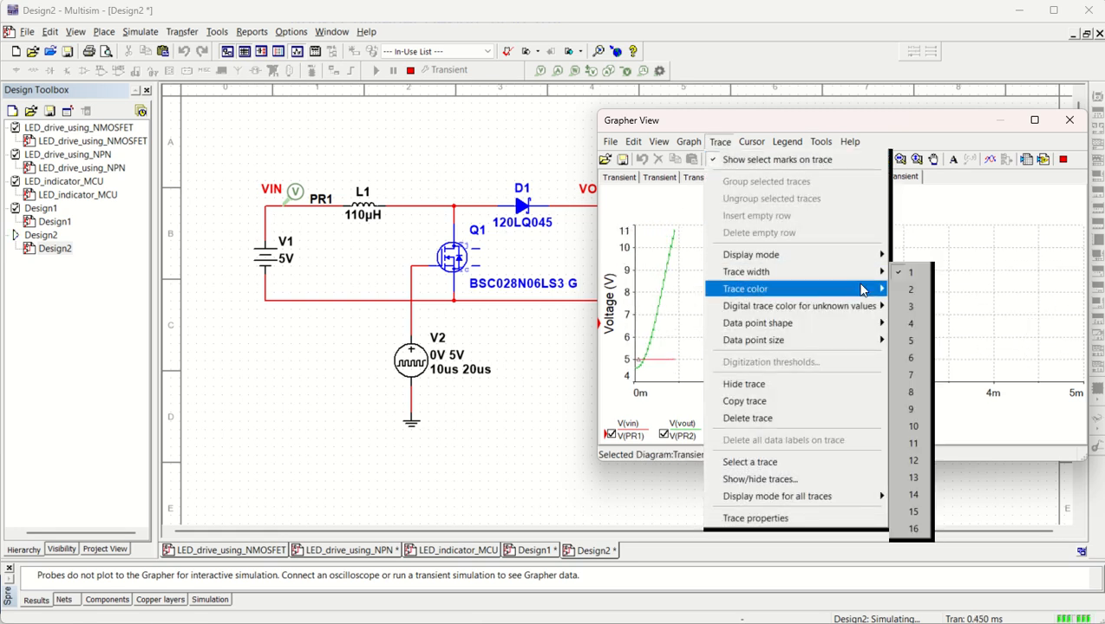
click(911, 327)
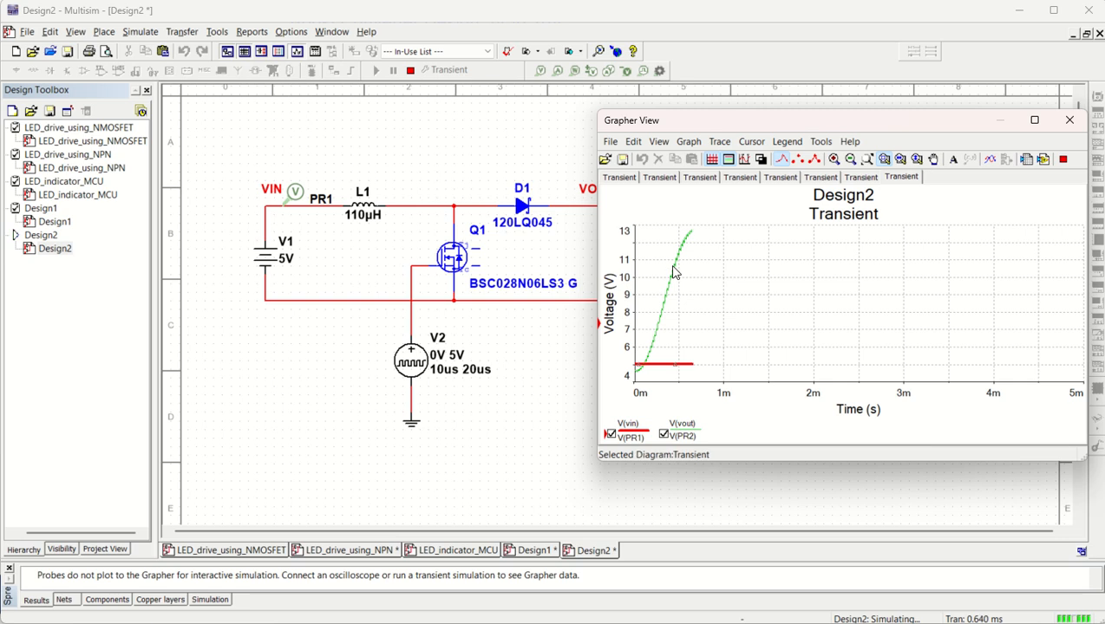
click(720, 141)
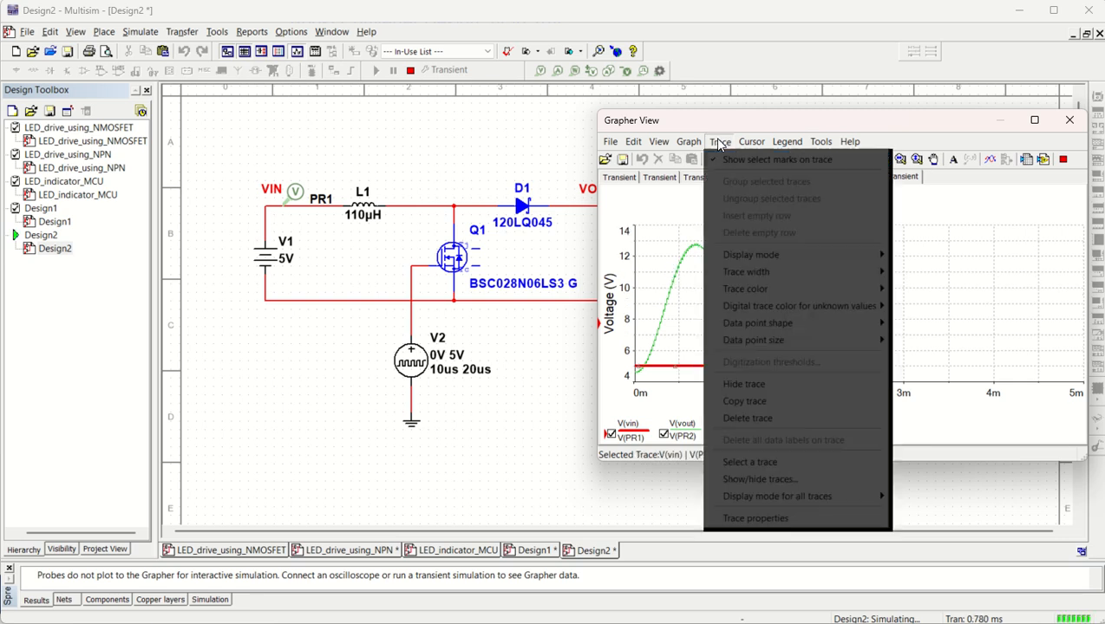
mouse_move(763, 273)
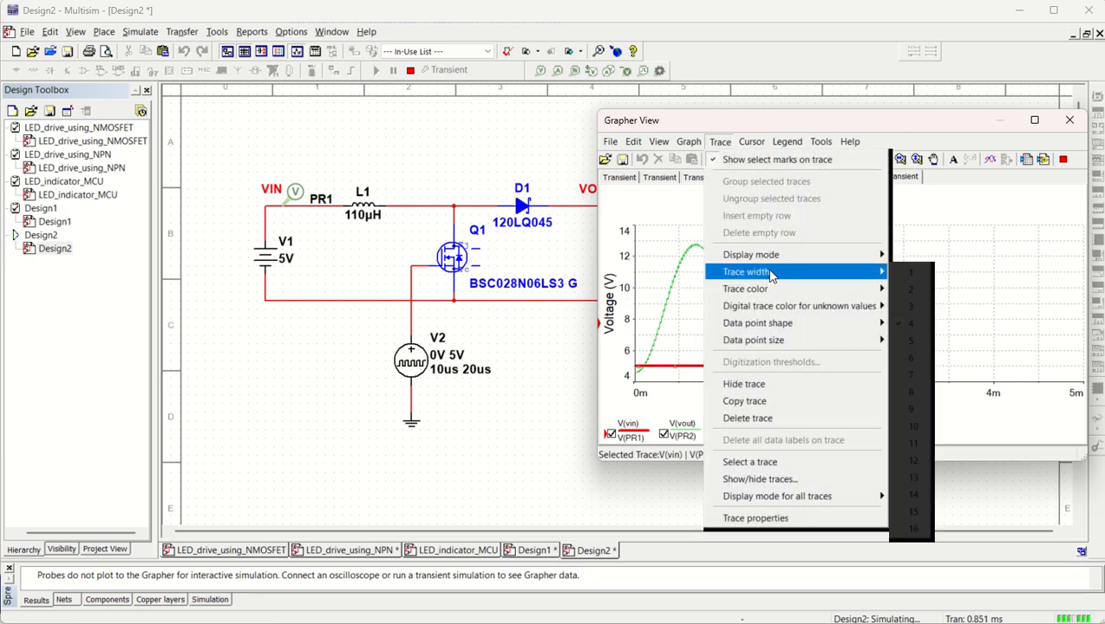
click(652, 312)
click(668, 308)
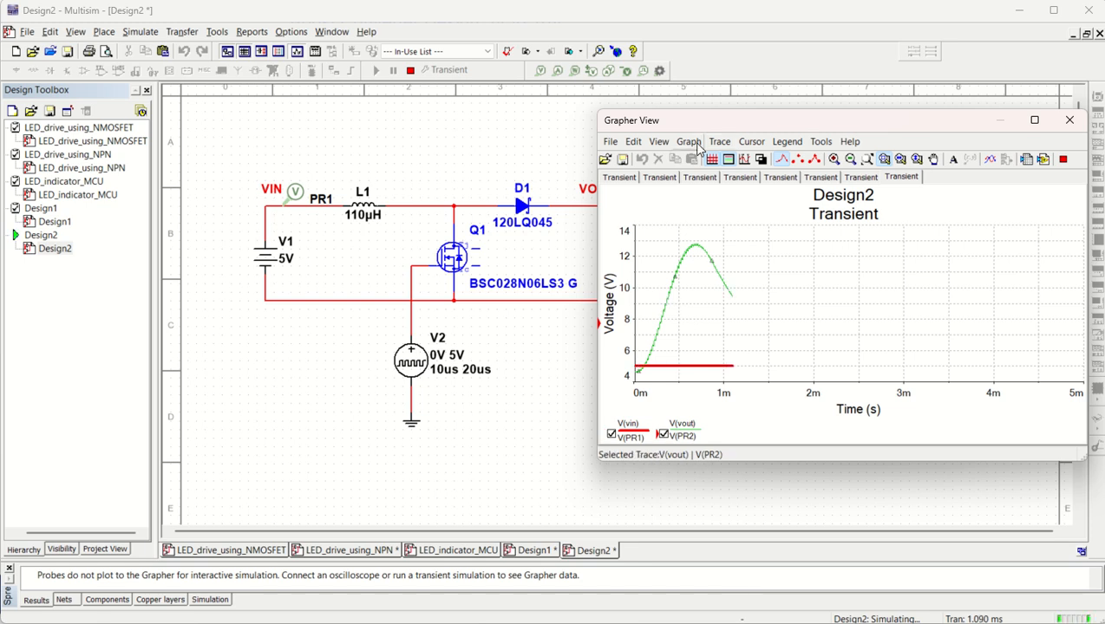
click(719, 141)
mouse_move(794, 272)
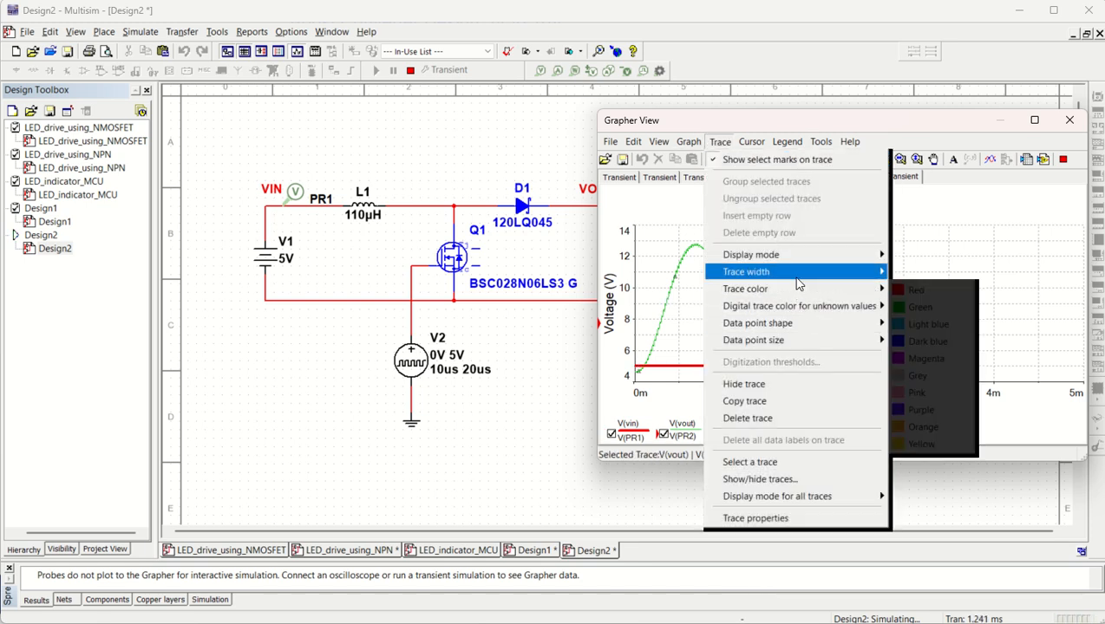
click(913, 327)
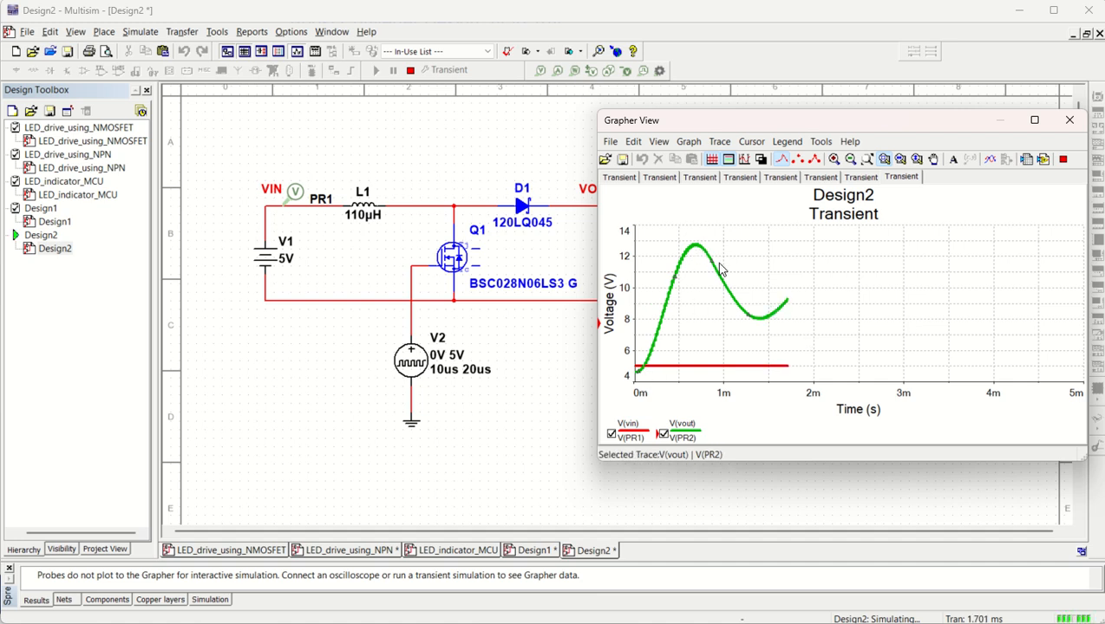
click(745, 321)
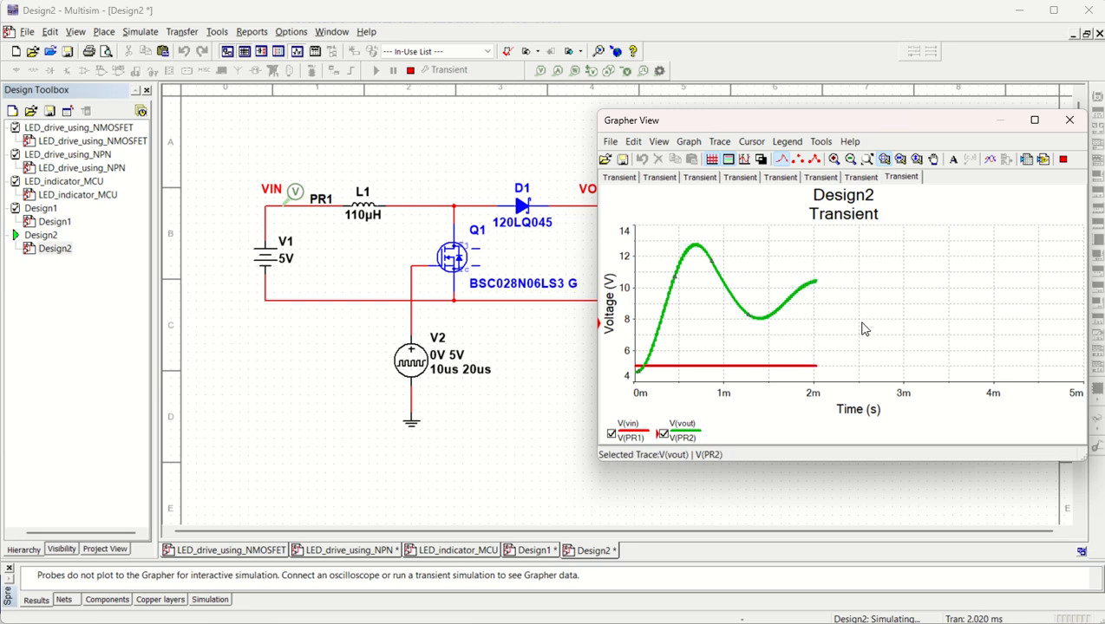
click(555, 379)
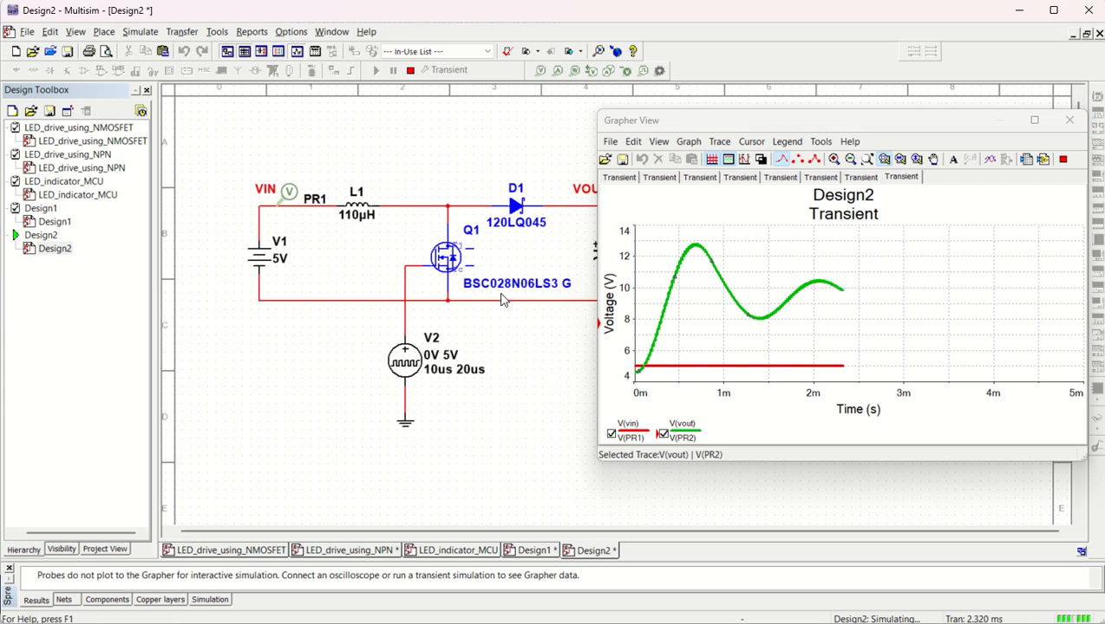
scroll(512, 296, down, 2)
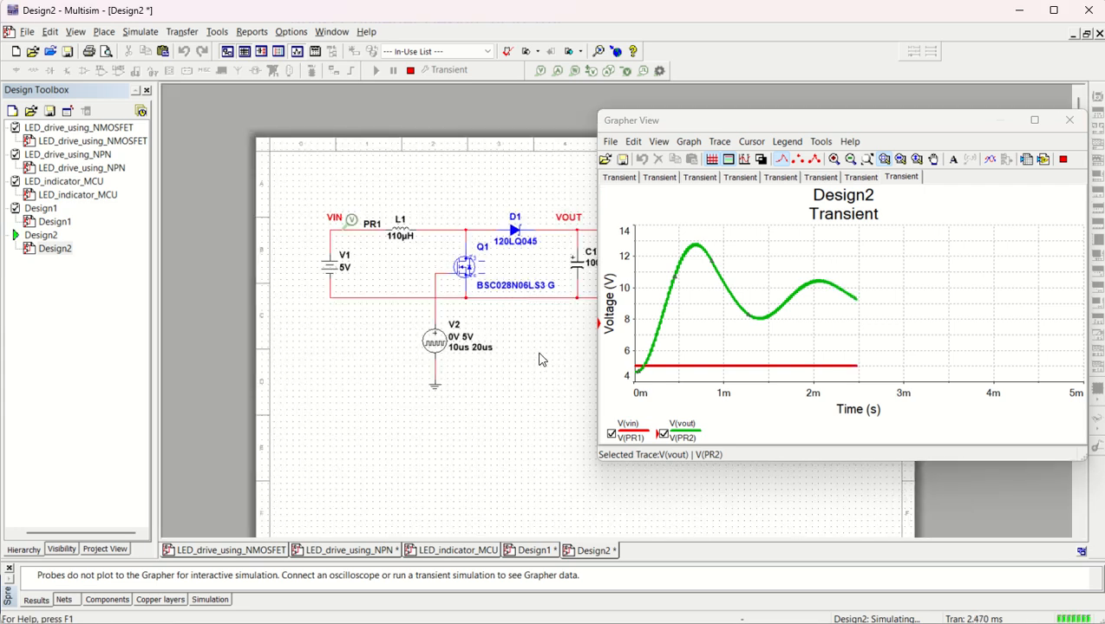
scroll(555, 290, up, 3)
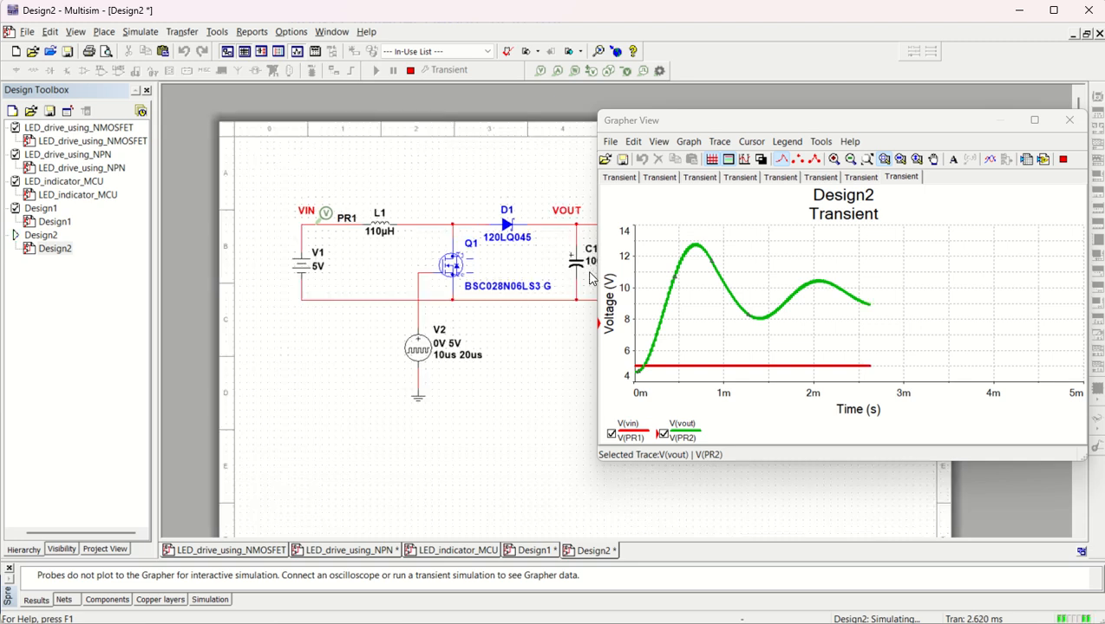
scroll(590, 277, up, 1)
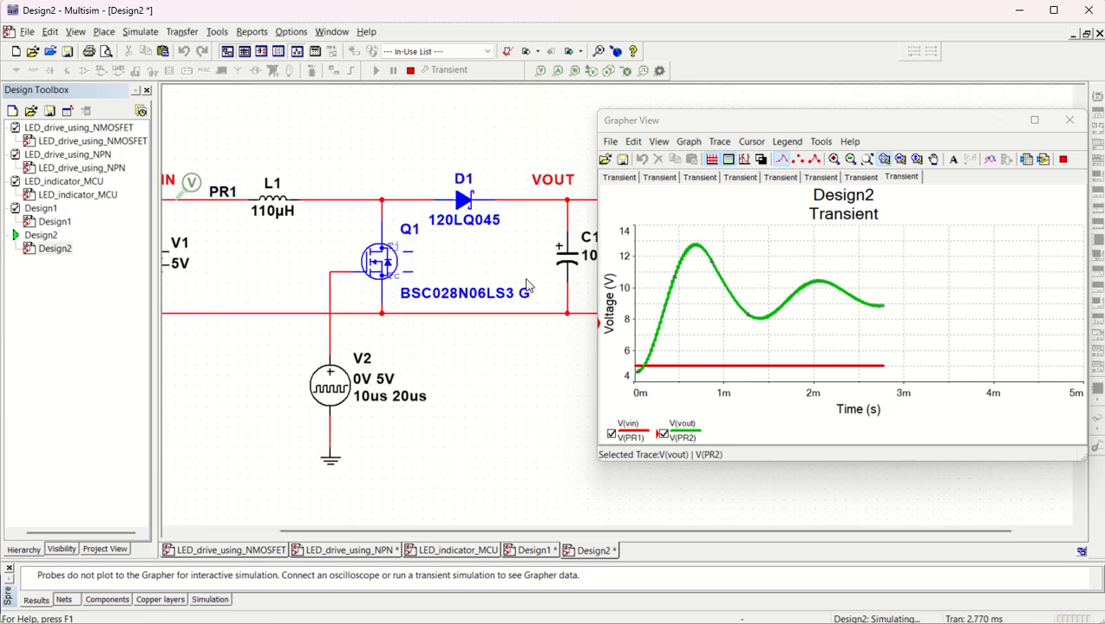
scroll(340, 262, down, 1)
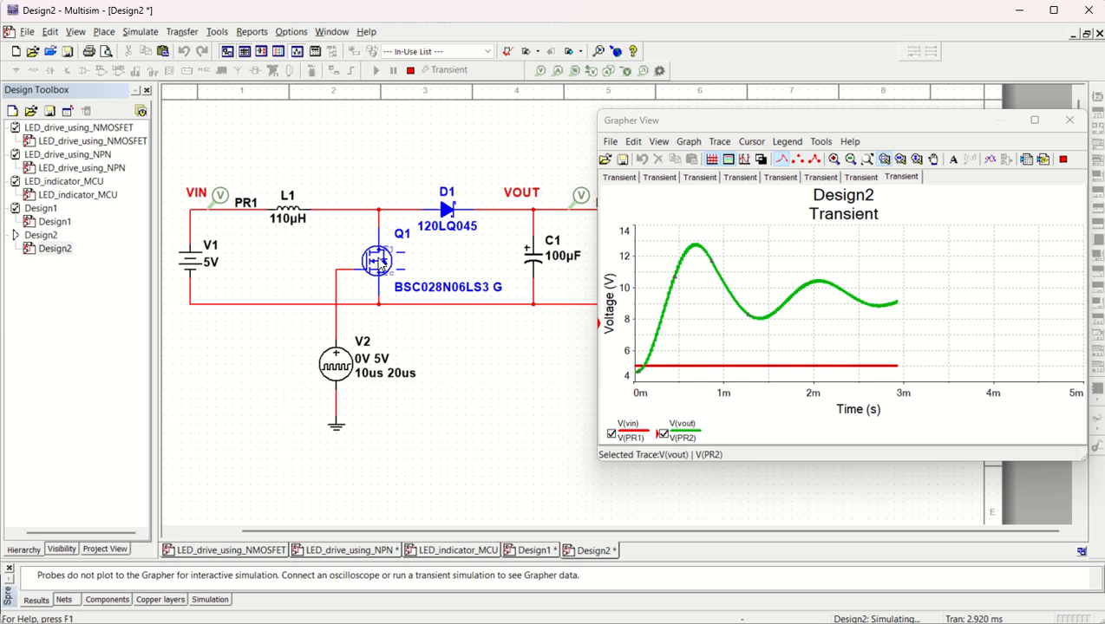
scroll(379, 265, down, 1)
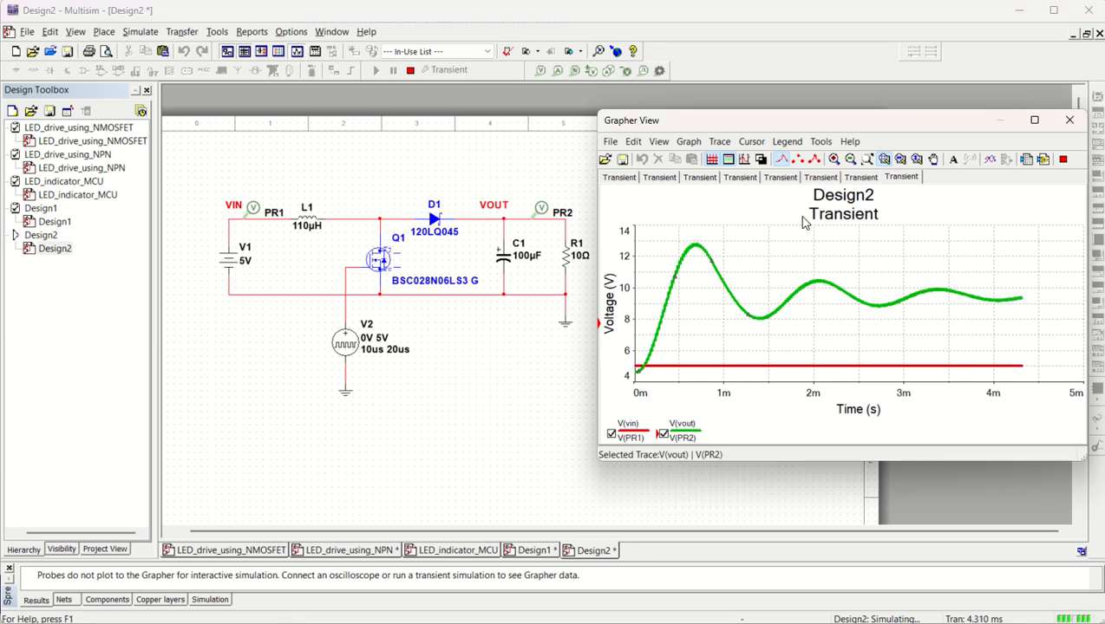
Try the transient graph with a black background, and restore the white background.
click(690, 143)
click(725, 176)
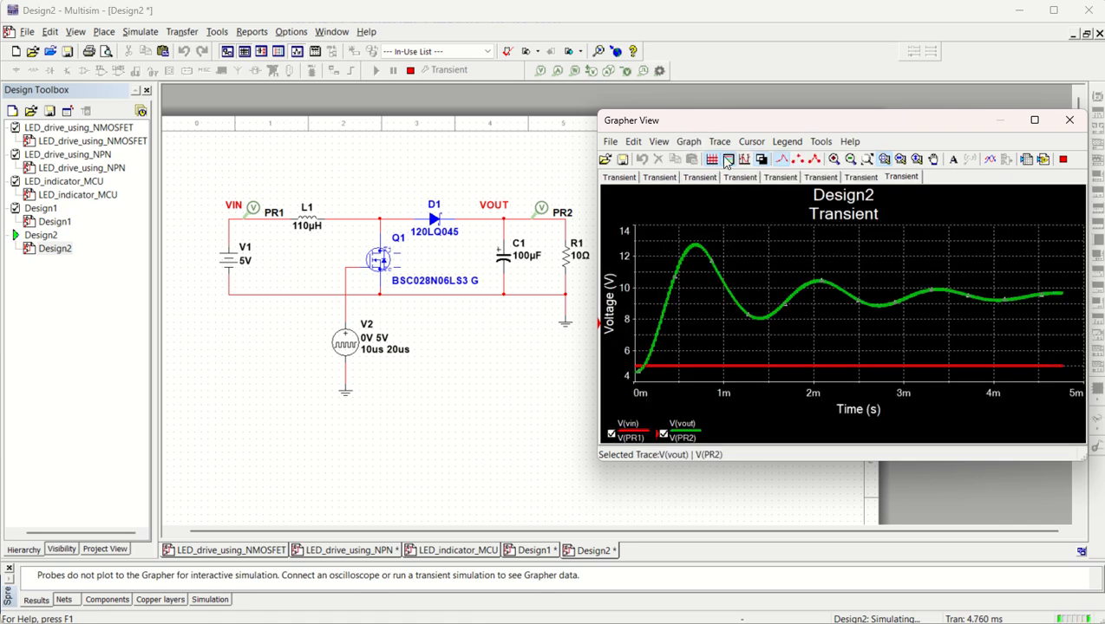
click(689, 142)
click(707, 177)
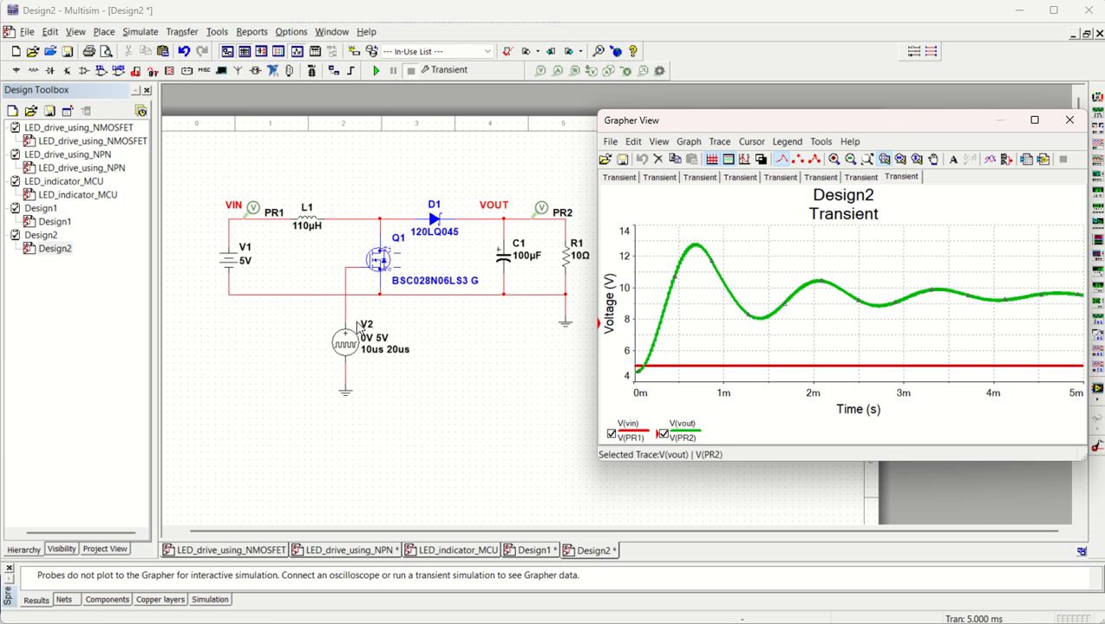
Move probe PR1 from VIN onto the pulse source's output wire, then run the transient analysis briefly and stop it.
click(472, 360)
click(540, 209)
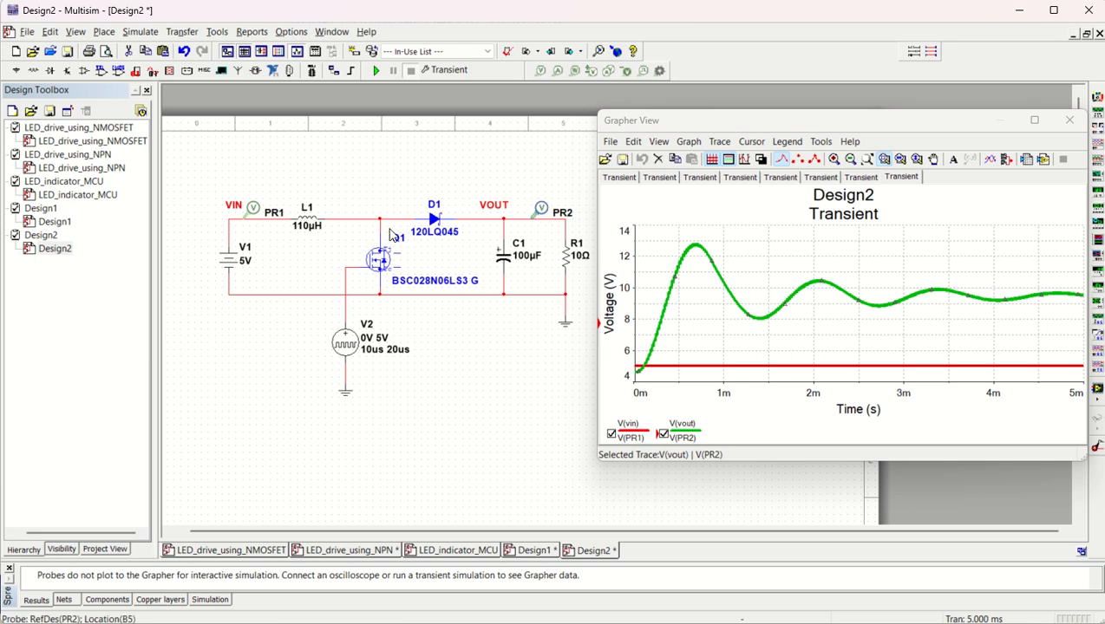
drag(260, 215, 356, 297)
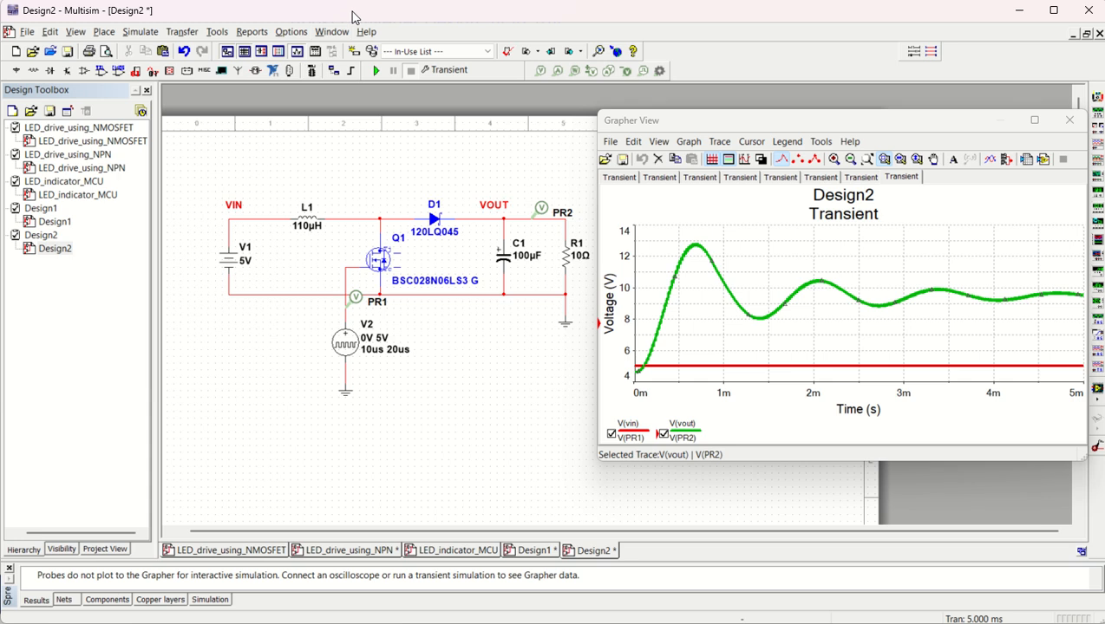
click(375, 70)
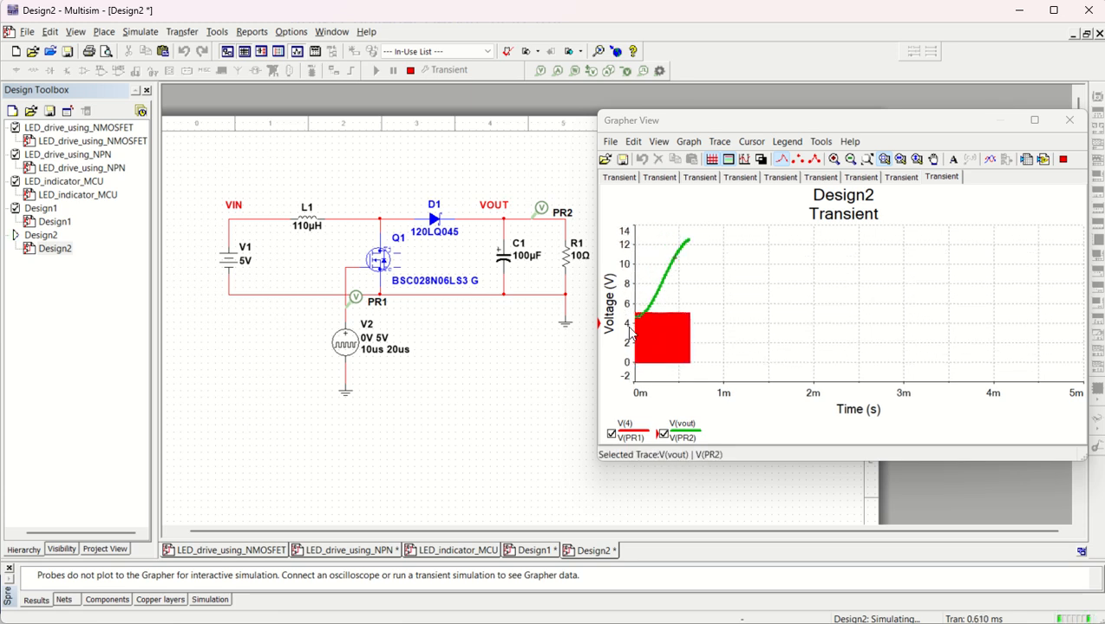
click(139, 33)
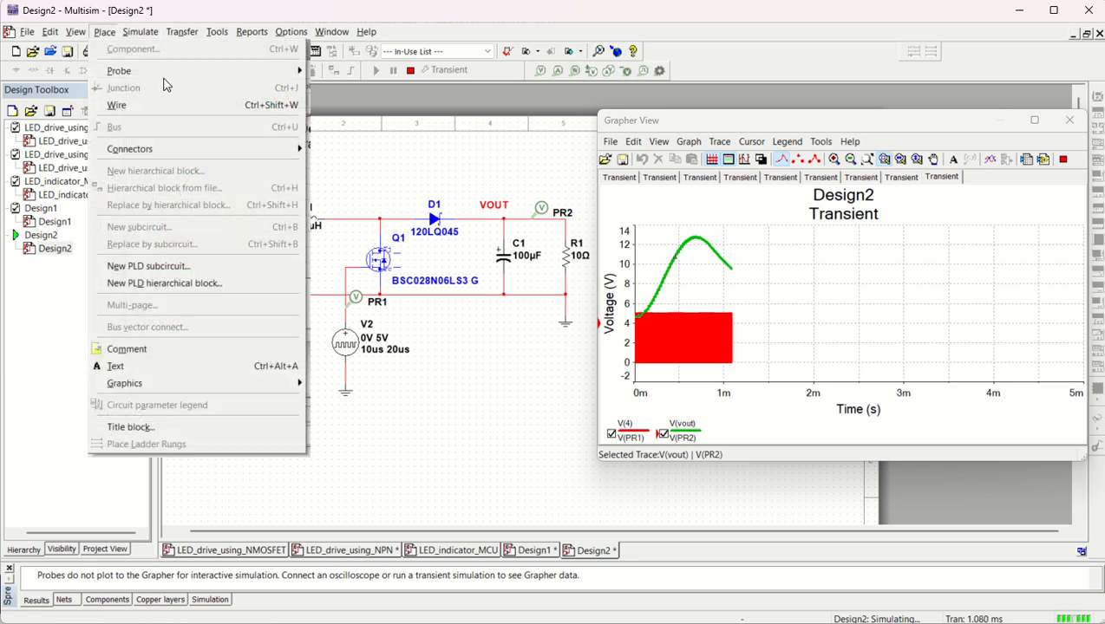
click(144, 84)
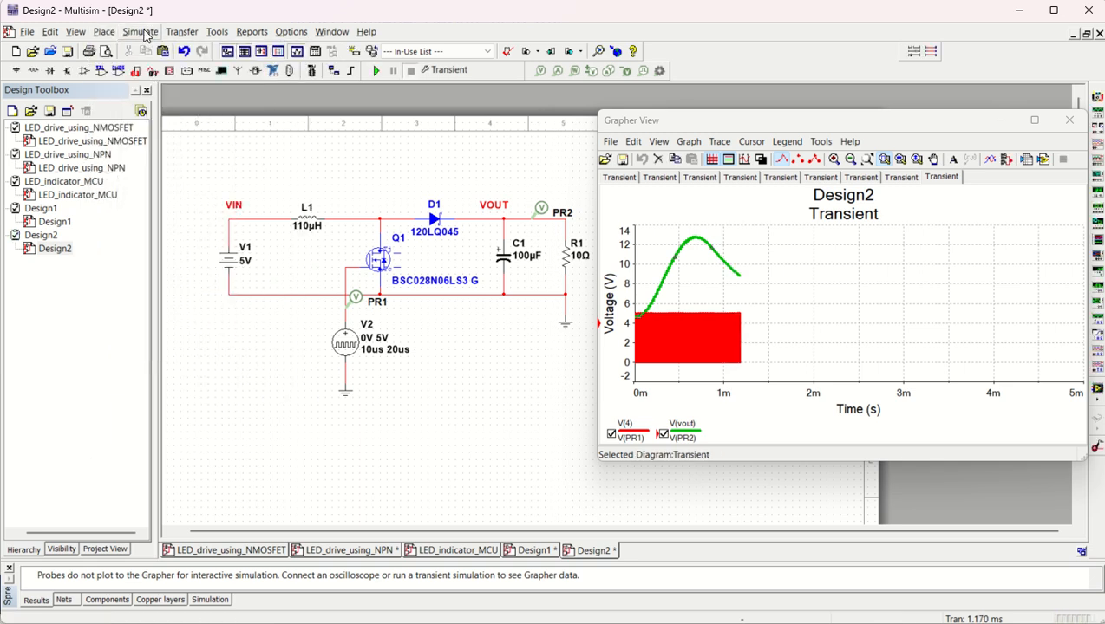
Set the Transient analysis end time to 100 µs and save the analysis settings.
click(140, 32)
click(173, 105)
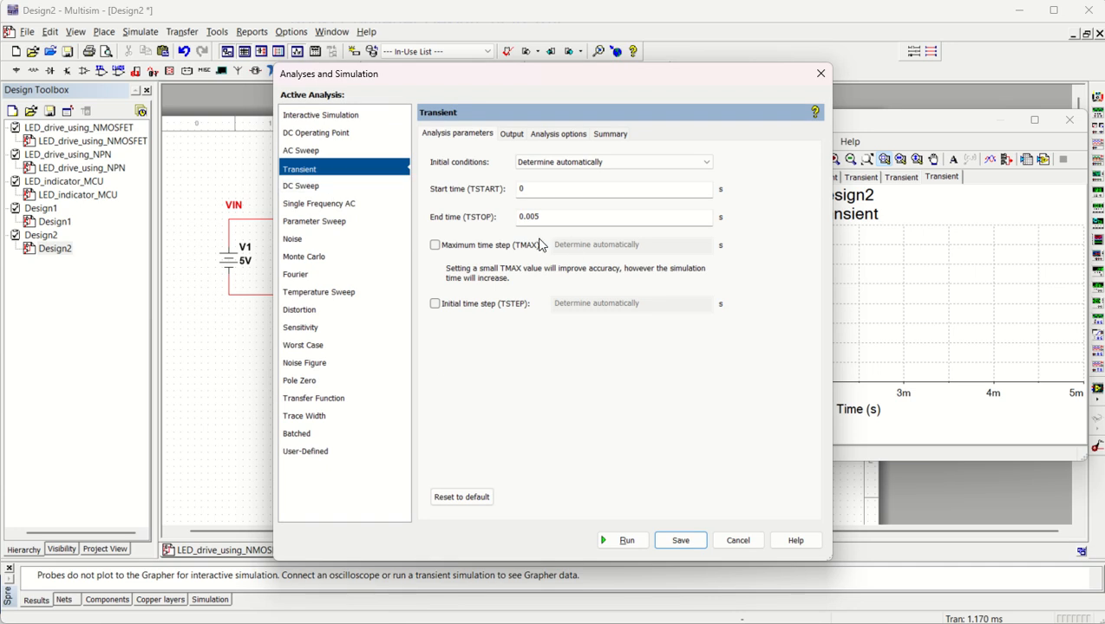
drag(500, 80, 694, 99)
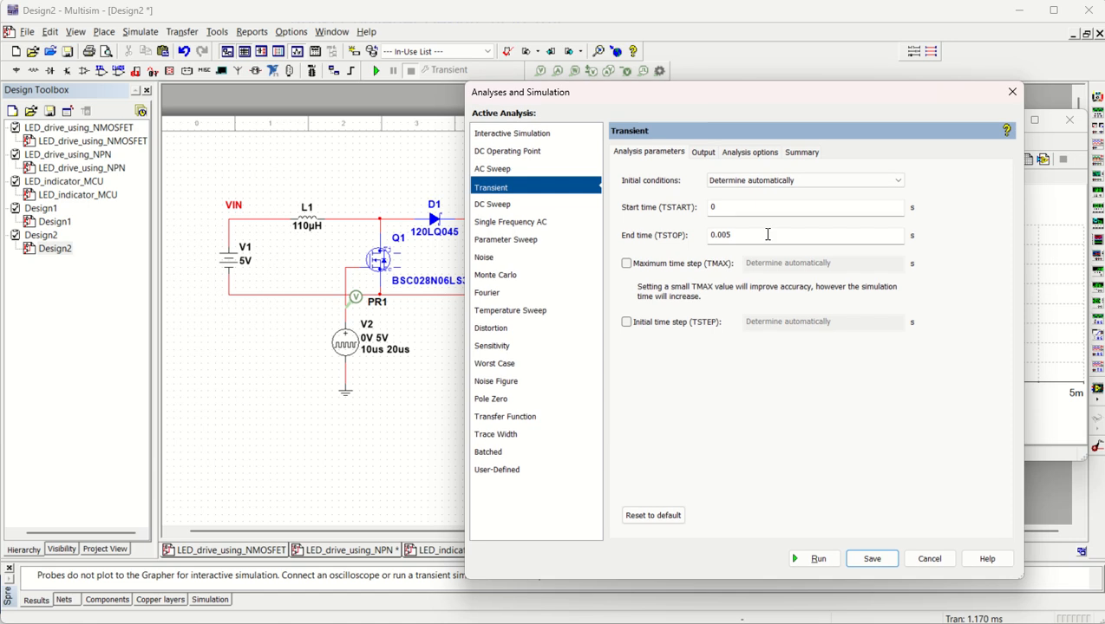
click(752, 233)
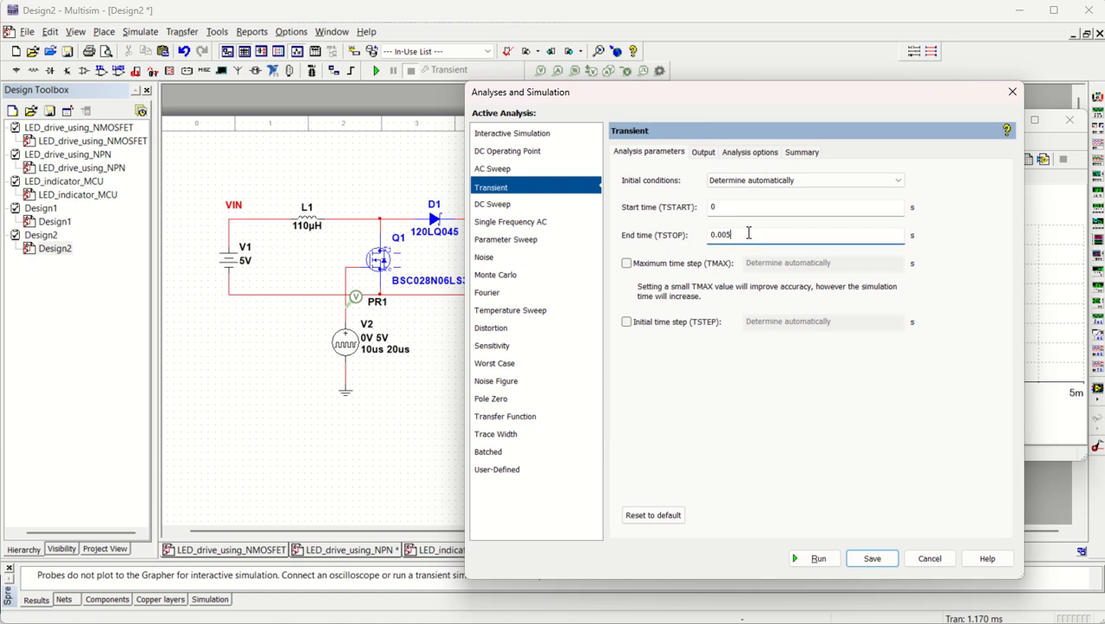
drag(750, 233, 693, 233)
text(100)
double_click(708, 232)
click(865, 562)
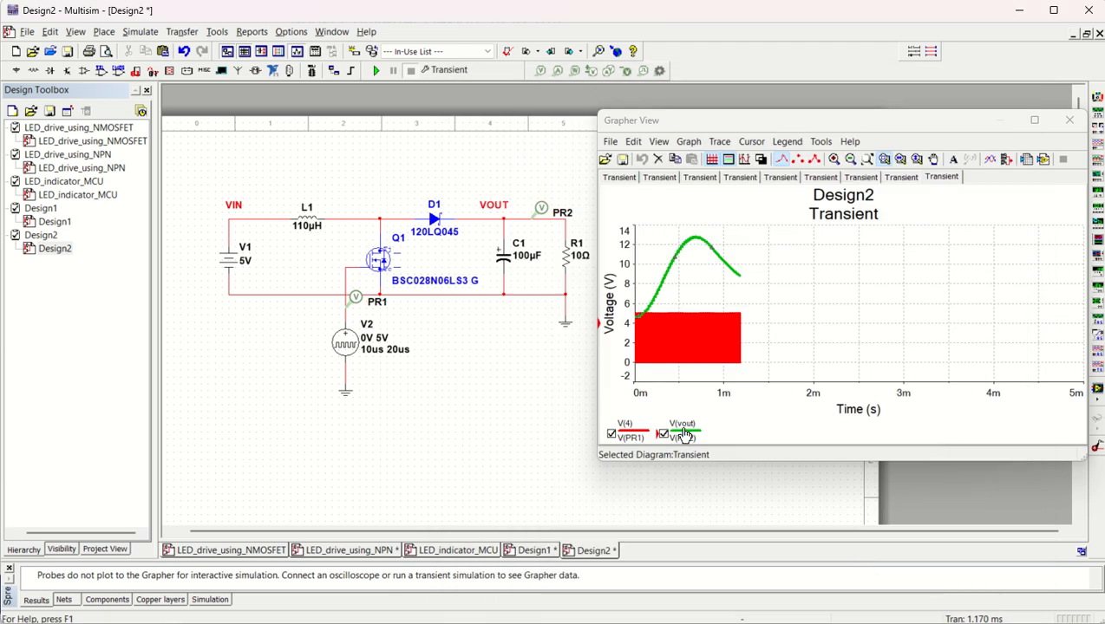
Run the transient analysis to plot the MOSFET gate pulses together with the output voltage.
click(376, 72)
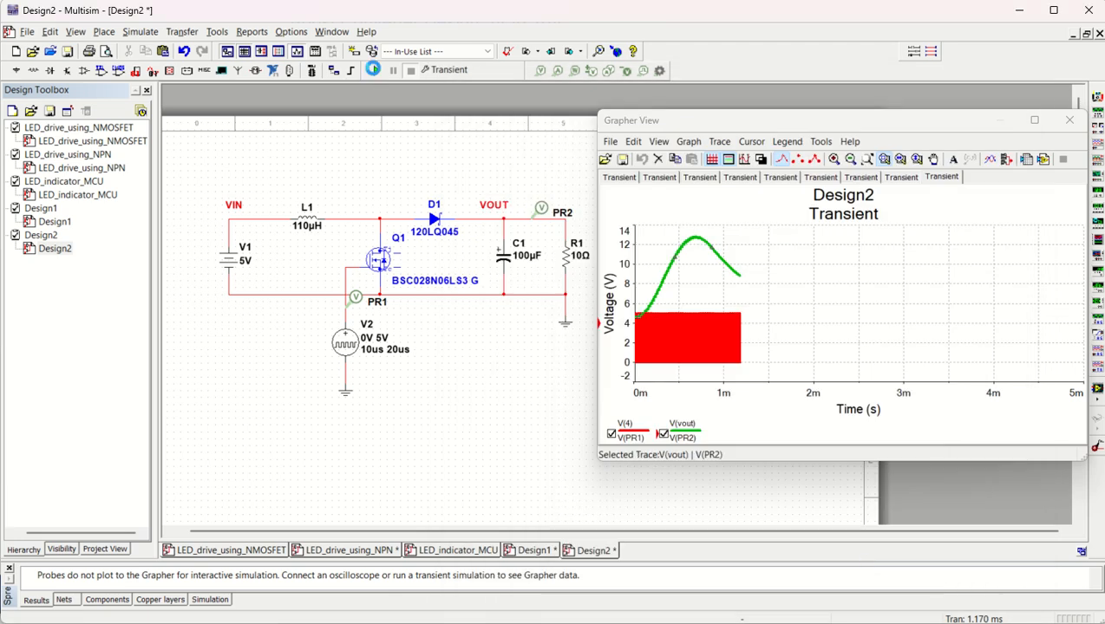
click(646, 257)
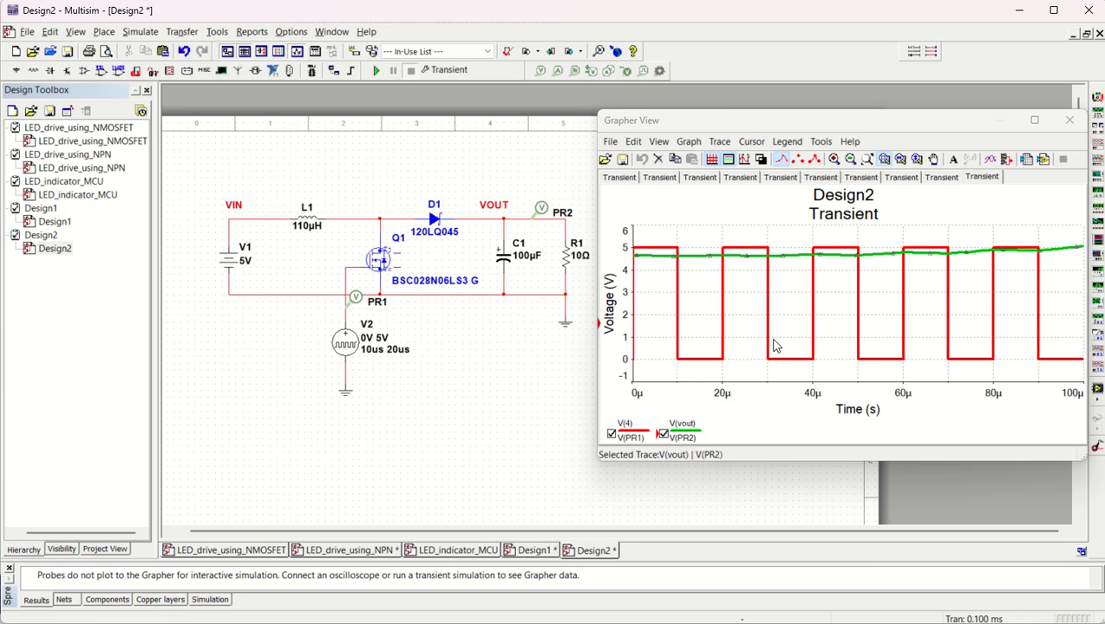
click(465, 382)
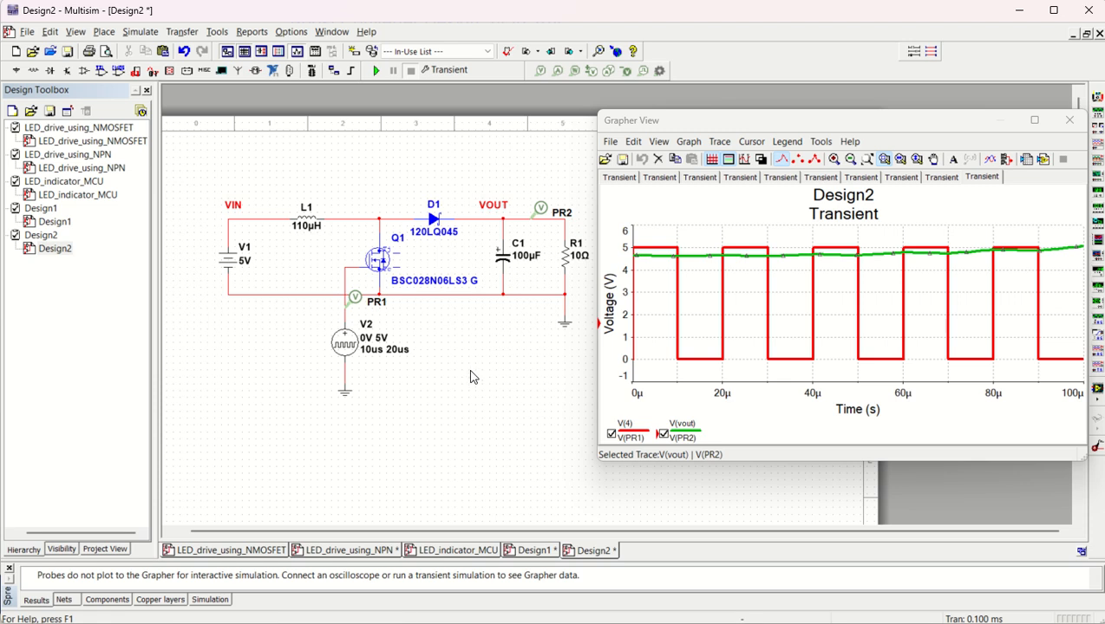
Move voltage probe PR1 back onto the VIN wire, and place a current probe on the wire between inductor L1 and diode D1.
drag(358, 303, 264, 216)
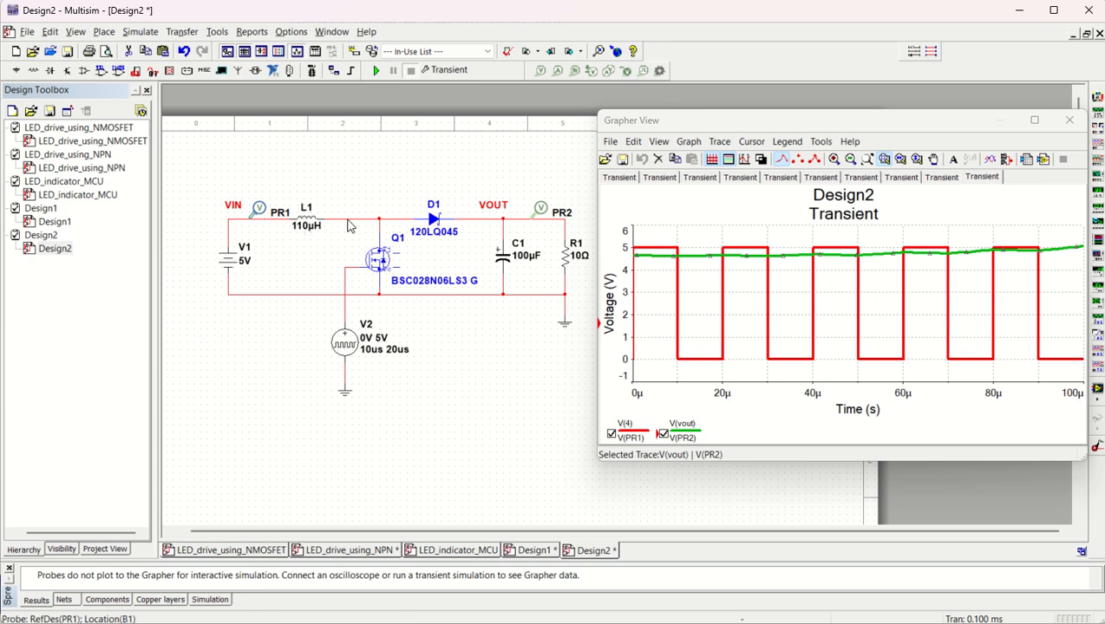
click(296, 264)
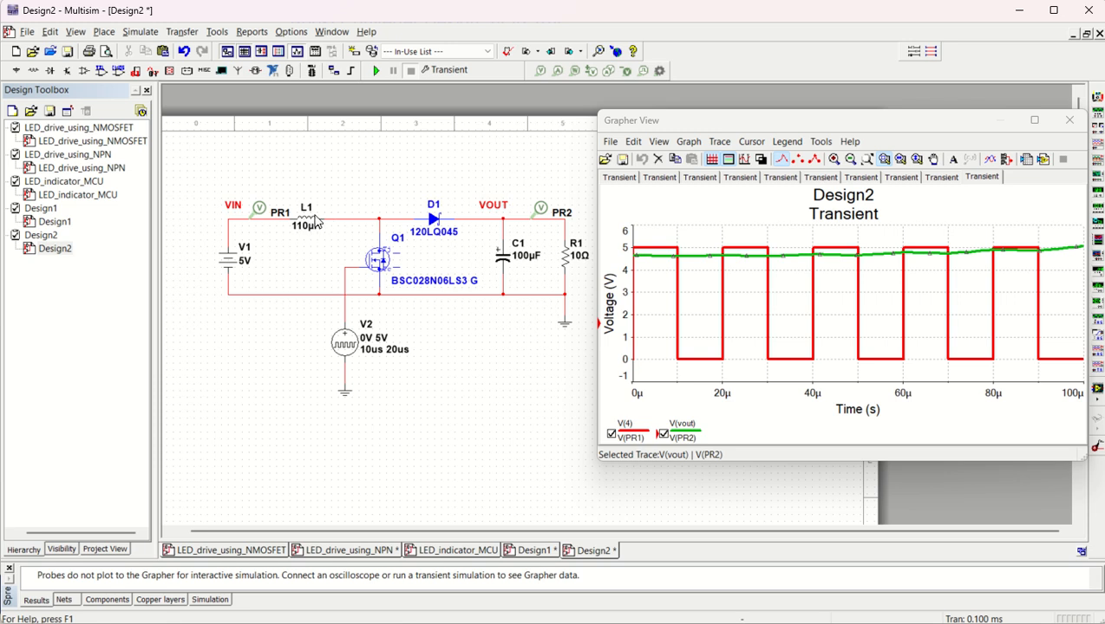
scroll(319, 234, up, 1)
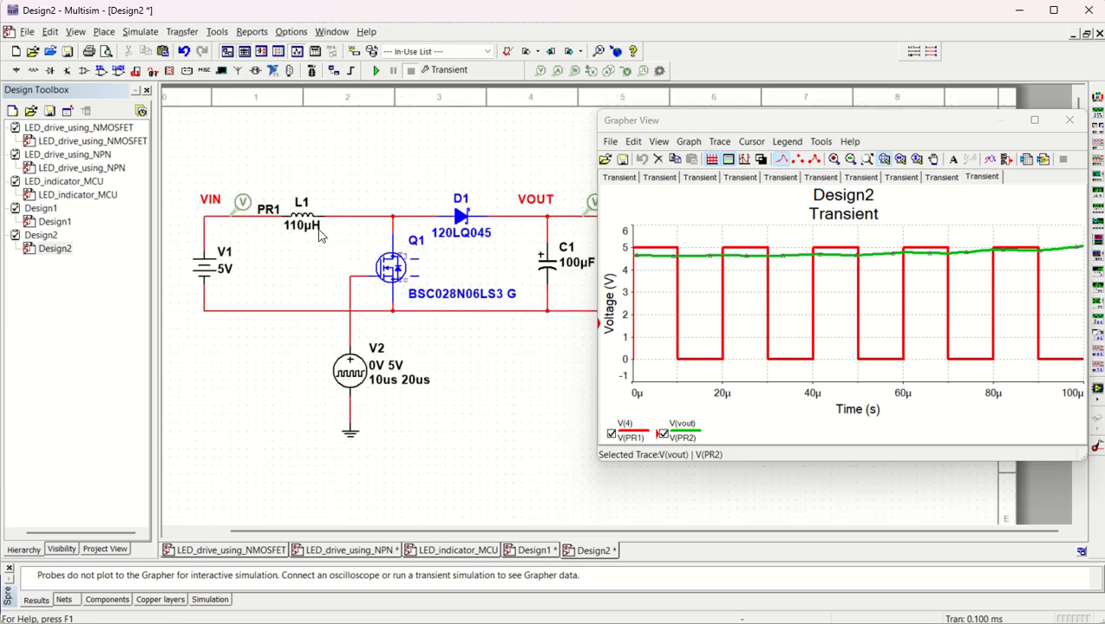
scroll(570, 253, down, 1)
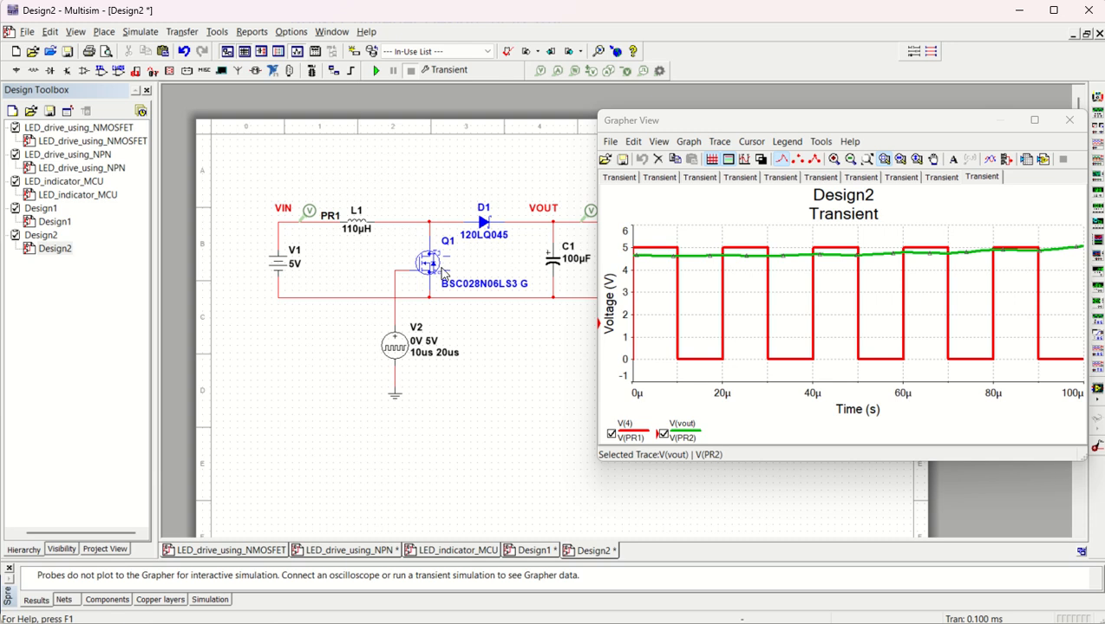
scroll(444, 273, up, 1)
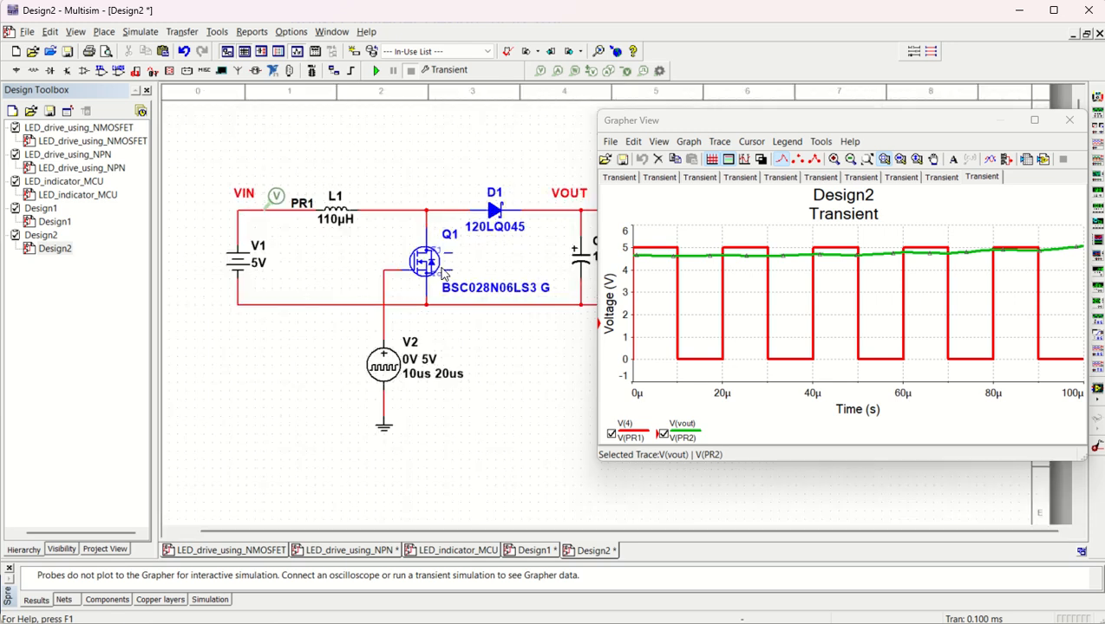
click(557, 71)
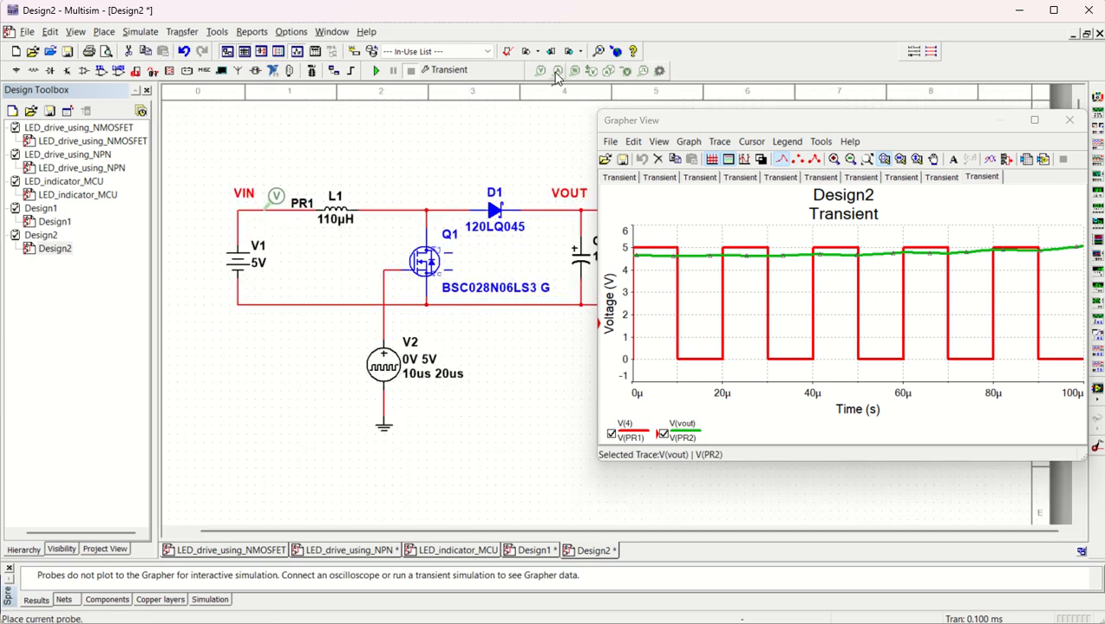
click(372, 216)
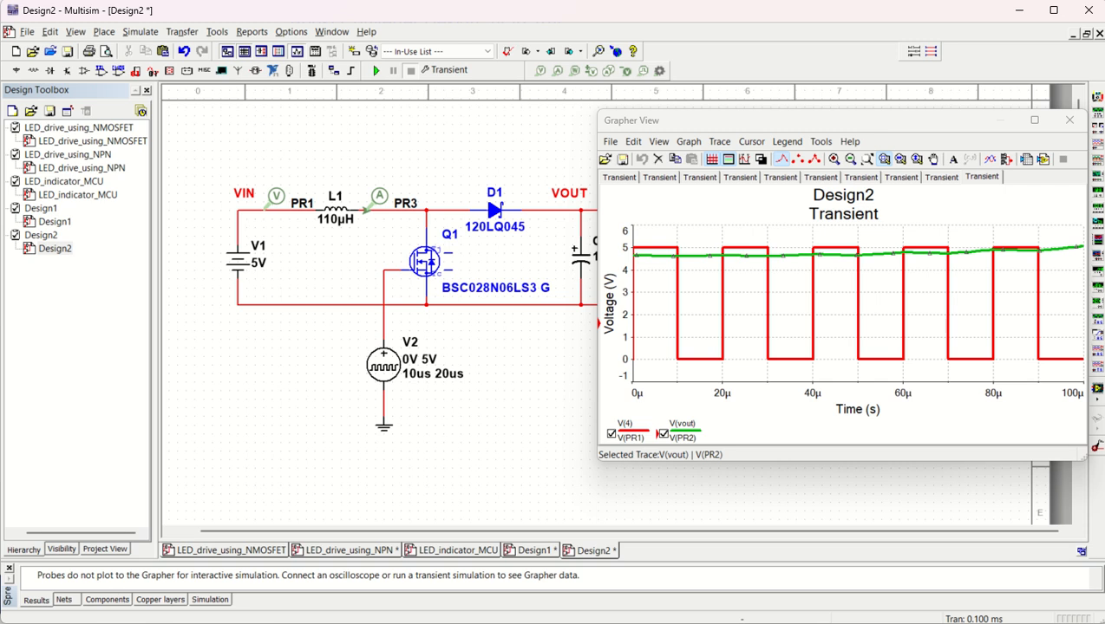
Set the Transient analysis end time to 5 ms, save the settings and run the analysis to plot the inductor current with both voltages.
click(140, 31)
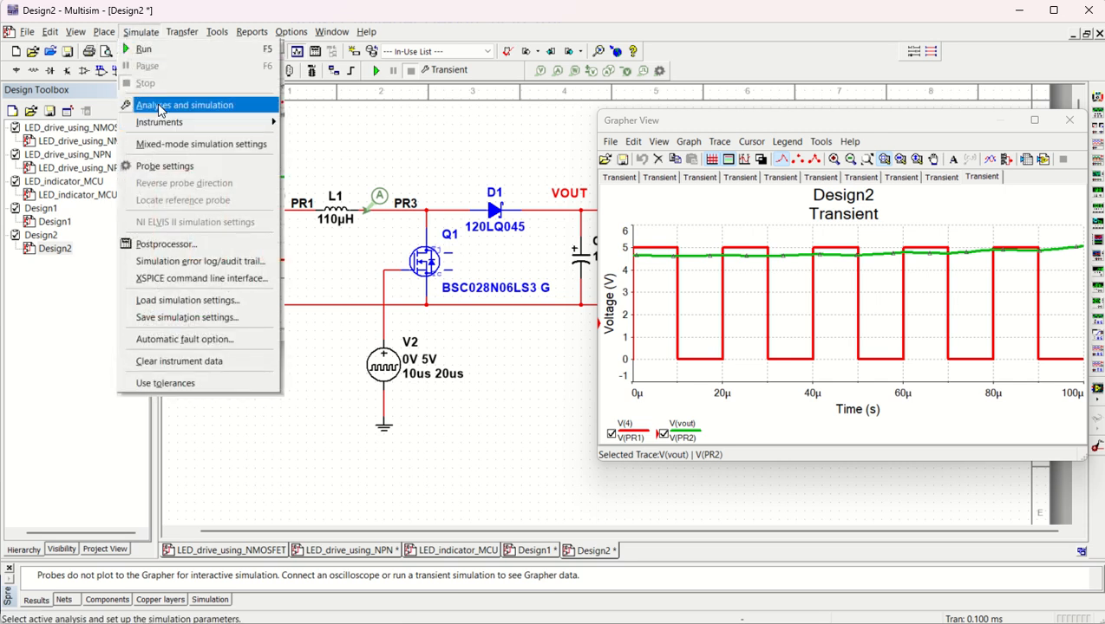
click(159, 108)
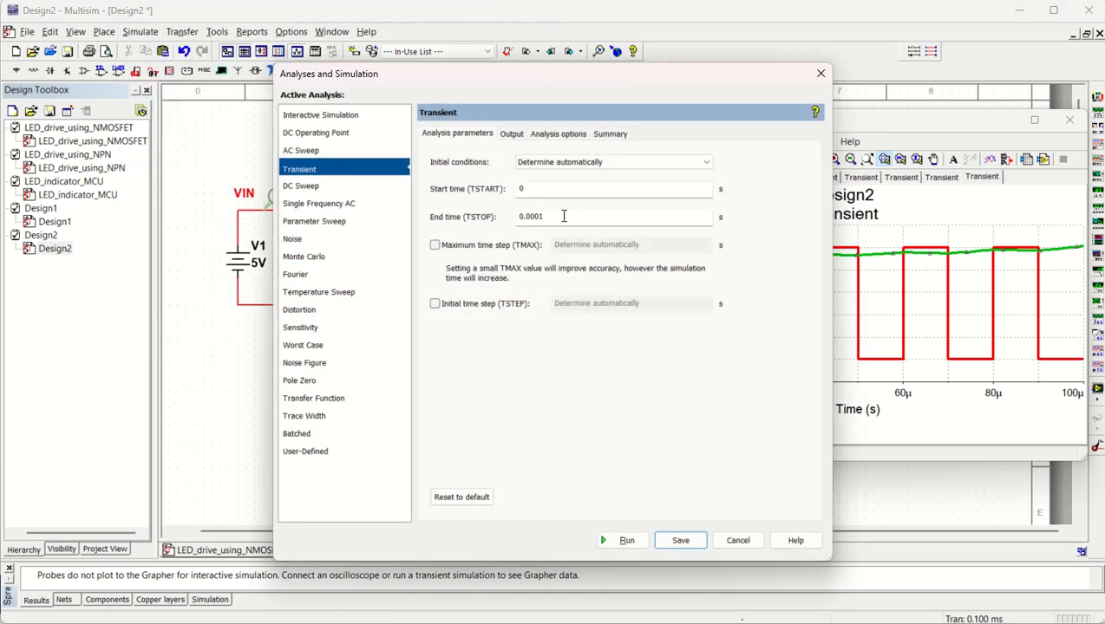
click(564, 216)
click(681, 541)
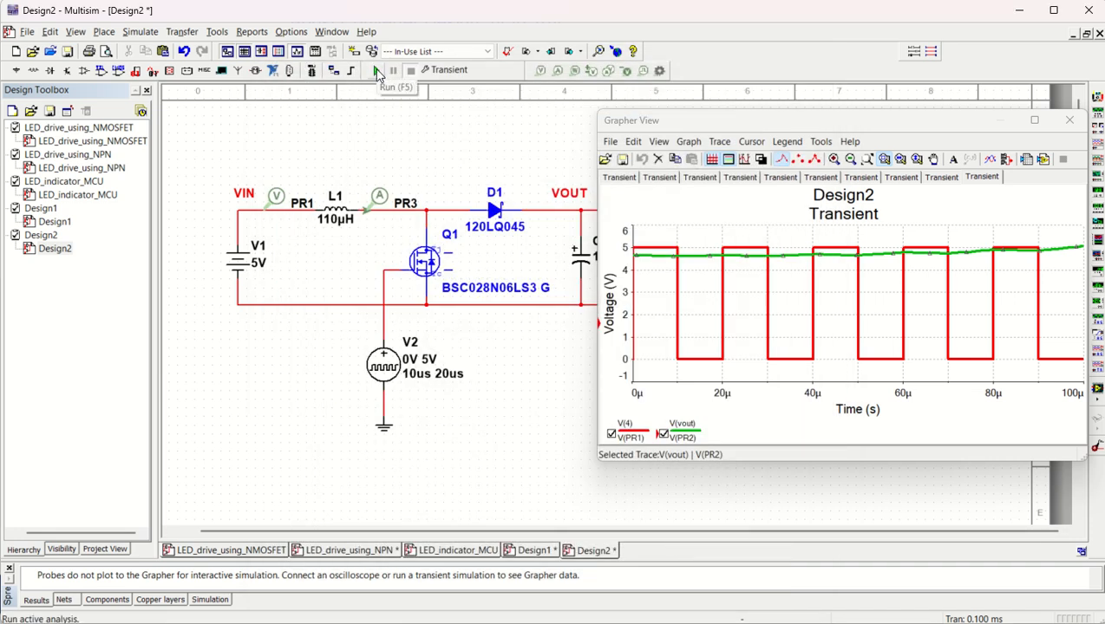
click(375, 69)
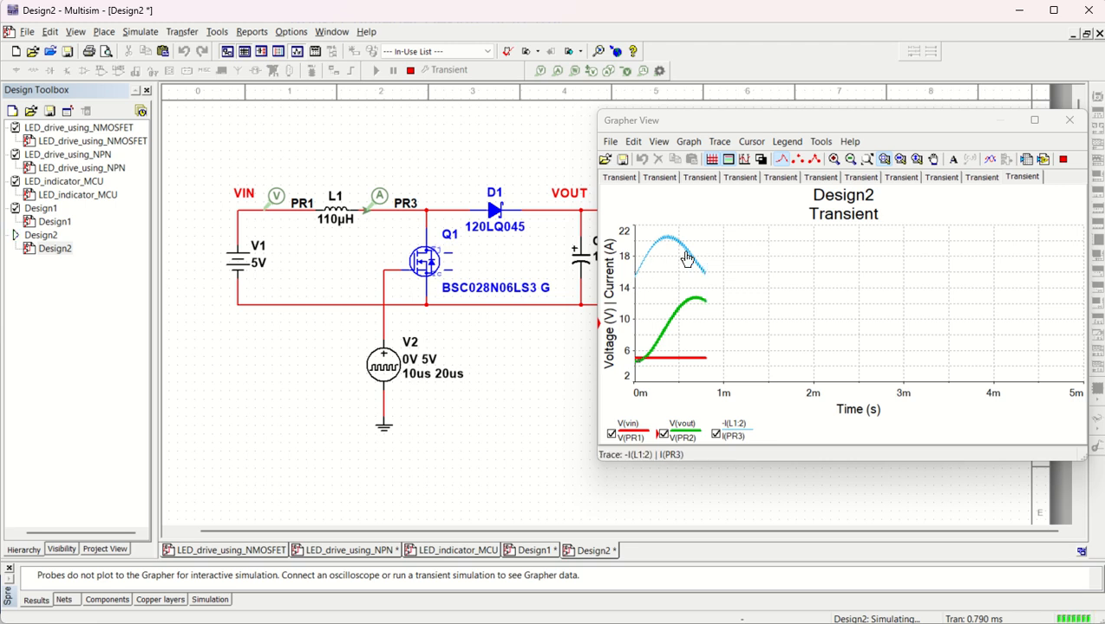
Select the PR3 inductor current trace in the transient graph and set its trace width to 4.
click(685, 258)
click(684, 253)
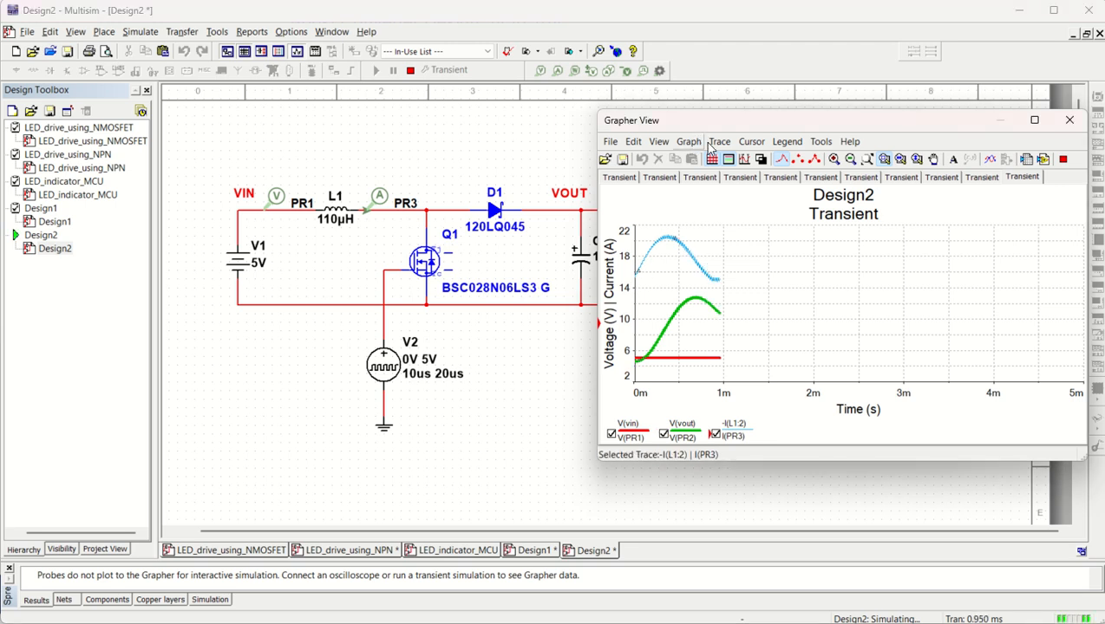
click(717, 143)
mouse_move(824, 290)
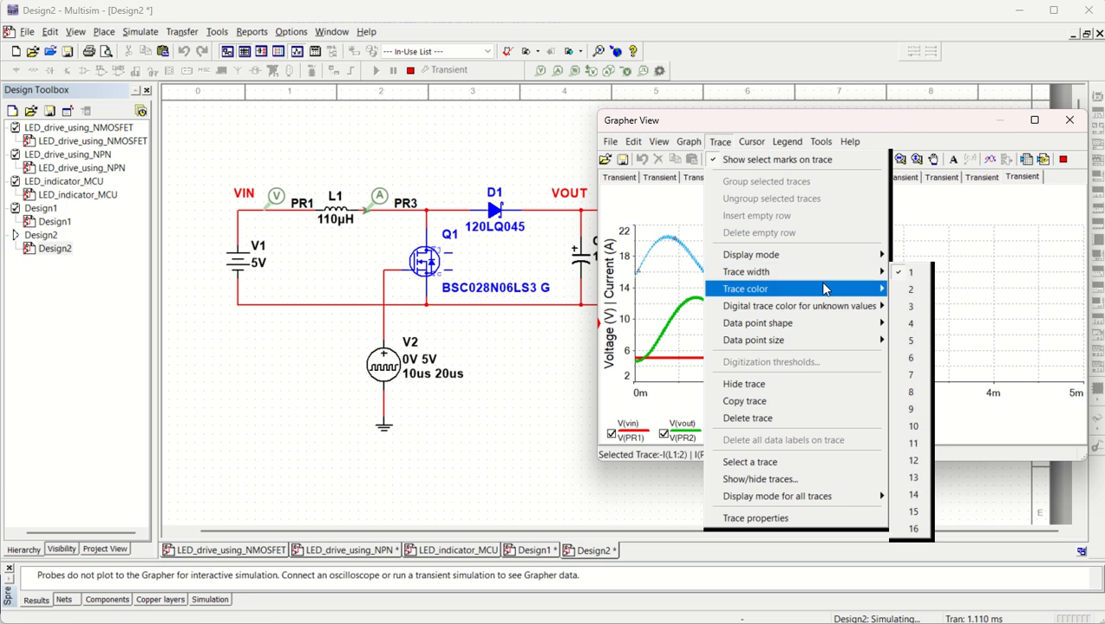
click(911, 327)
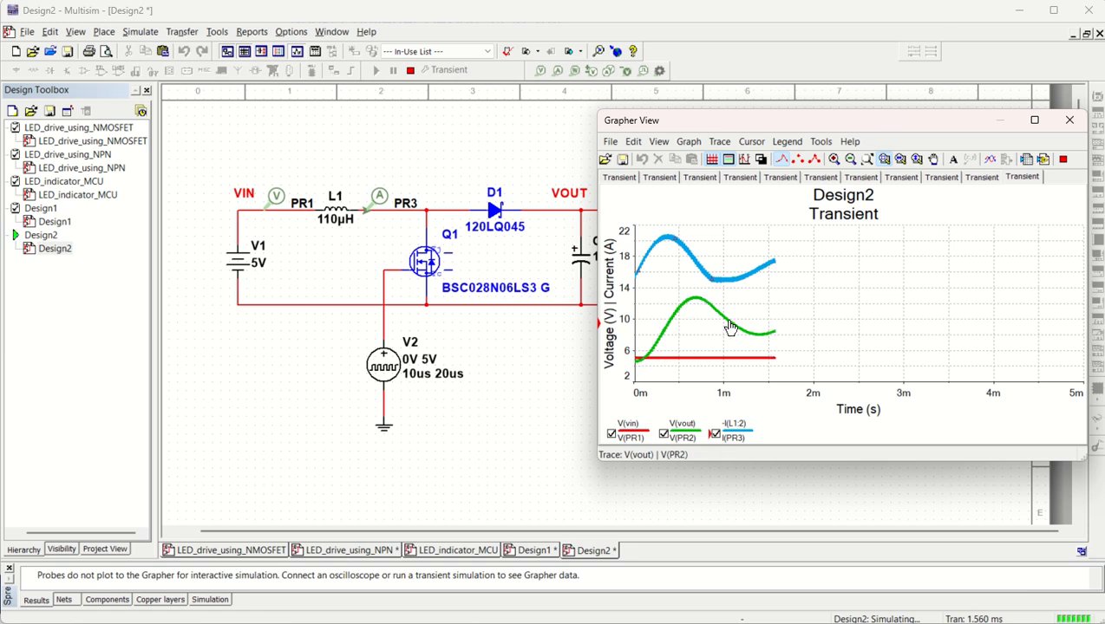
Examine the converter schematic from source V1 through the inductor and MOSFET stage to C1 and R1, comparing it with the running transient plot.
click(531, 279)
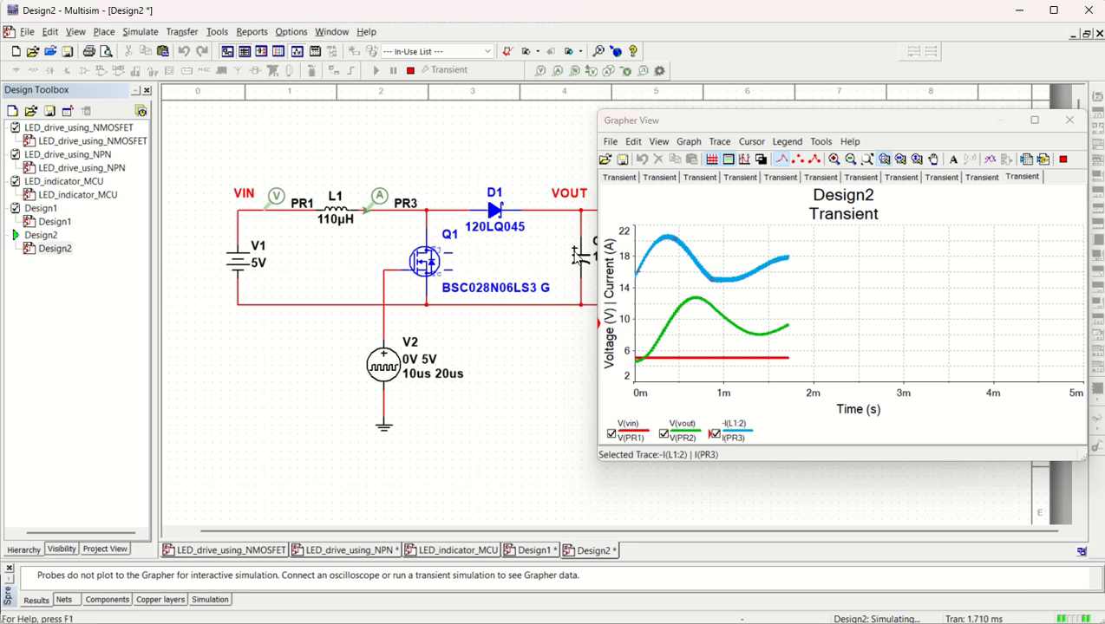
scroll(575, 257, down, 2)
scroll(575, 257, down, 1)
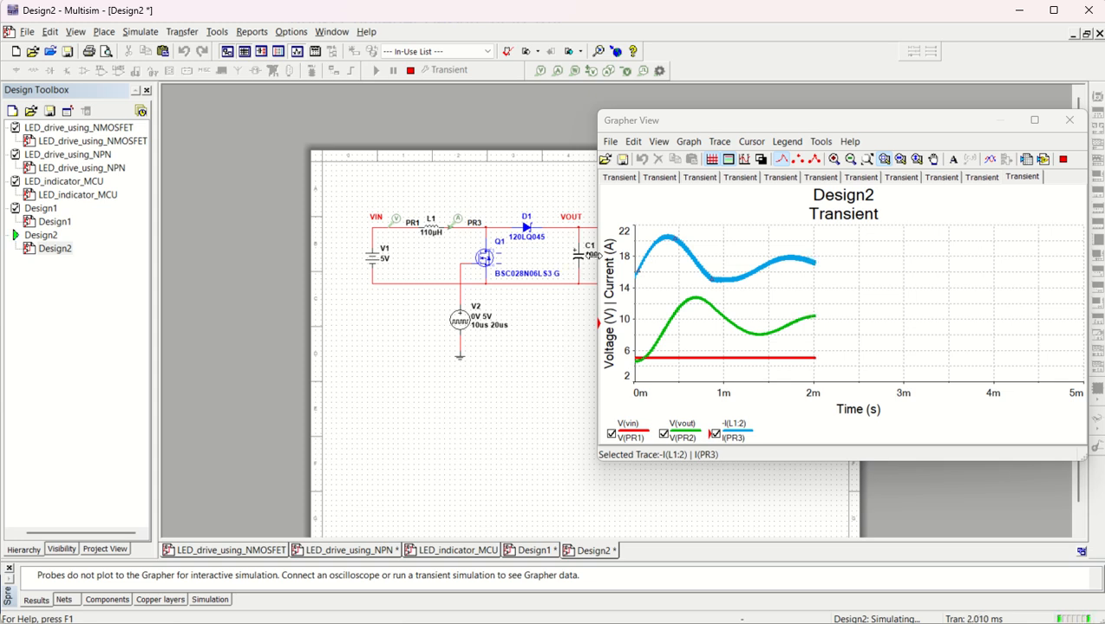
scroll(378, 256, up, 3)
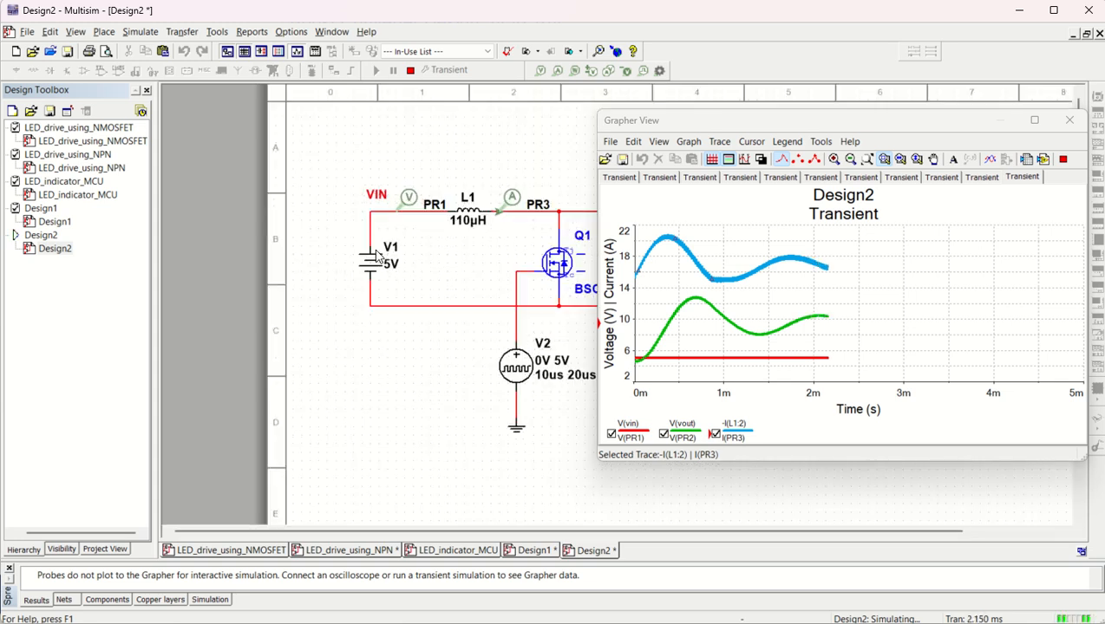
scroll(378, 382, right, 3)
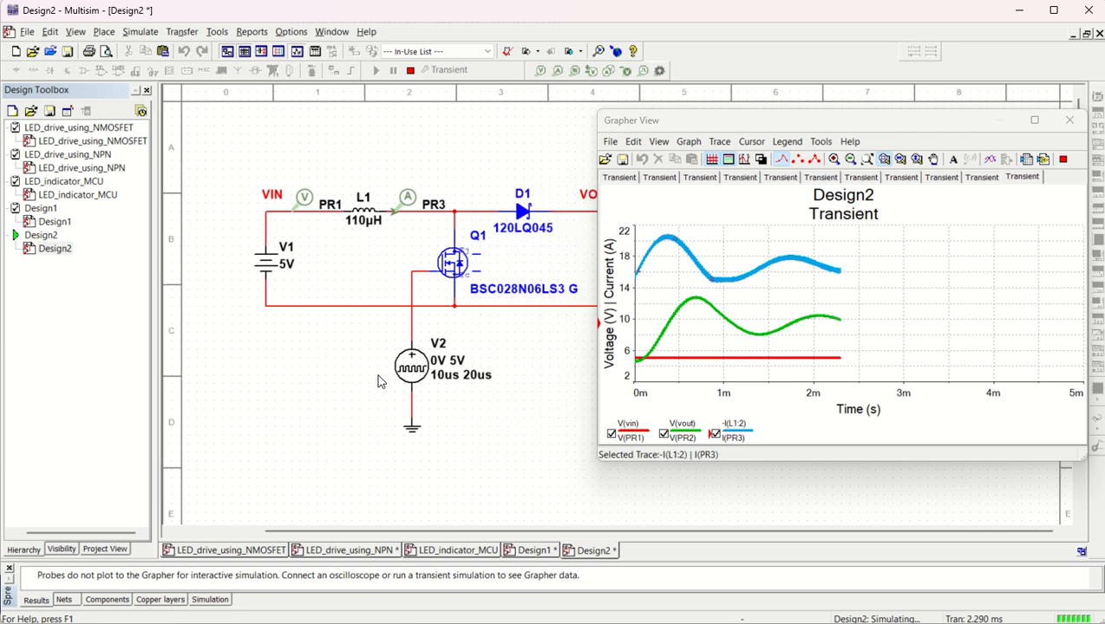
scroll(410, 368, down, 3)
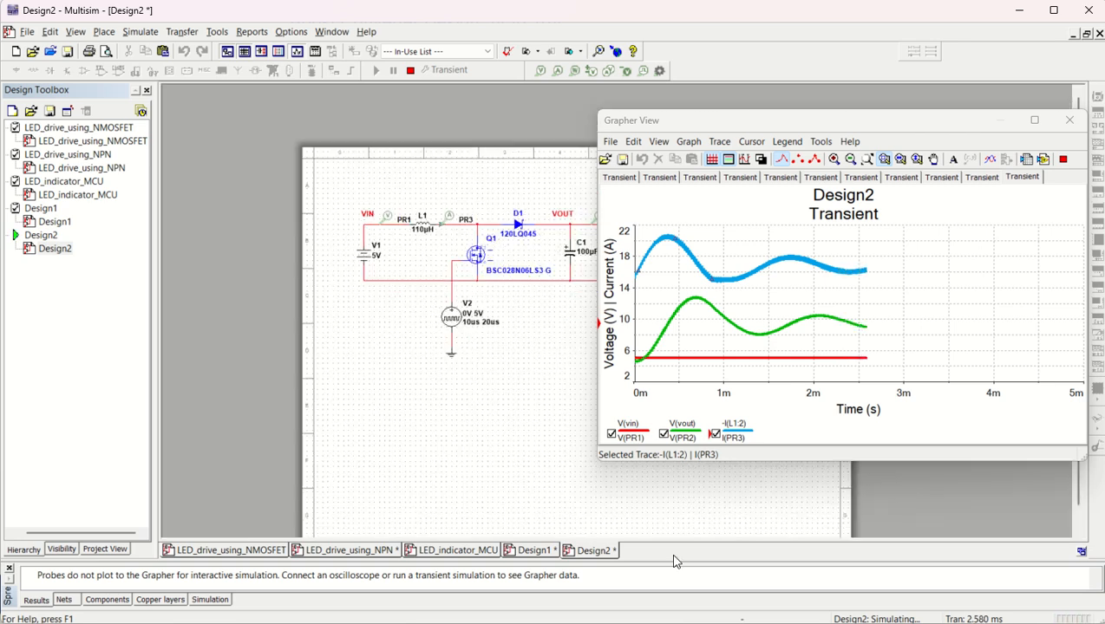
scroll(579, 259, up, 3)
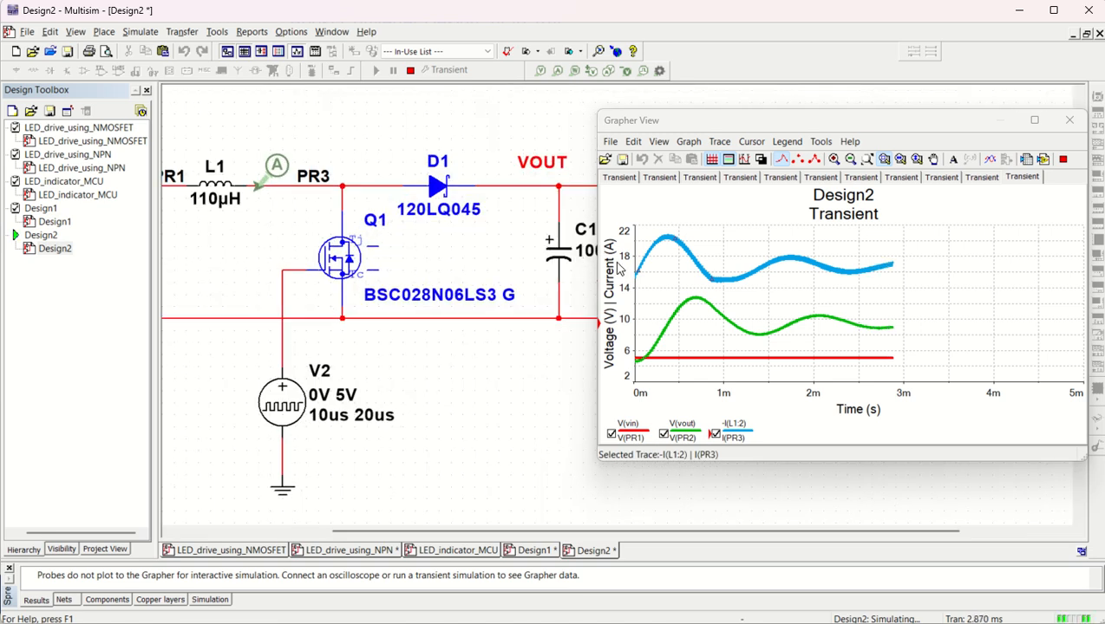
scroll(523, 254, down, 3)
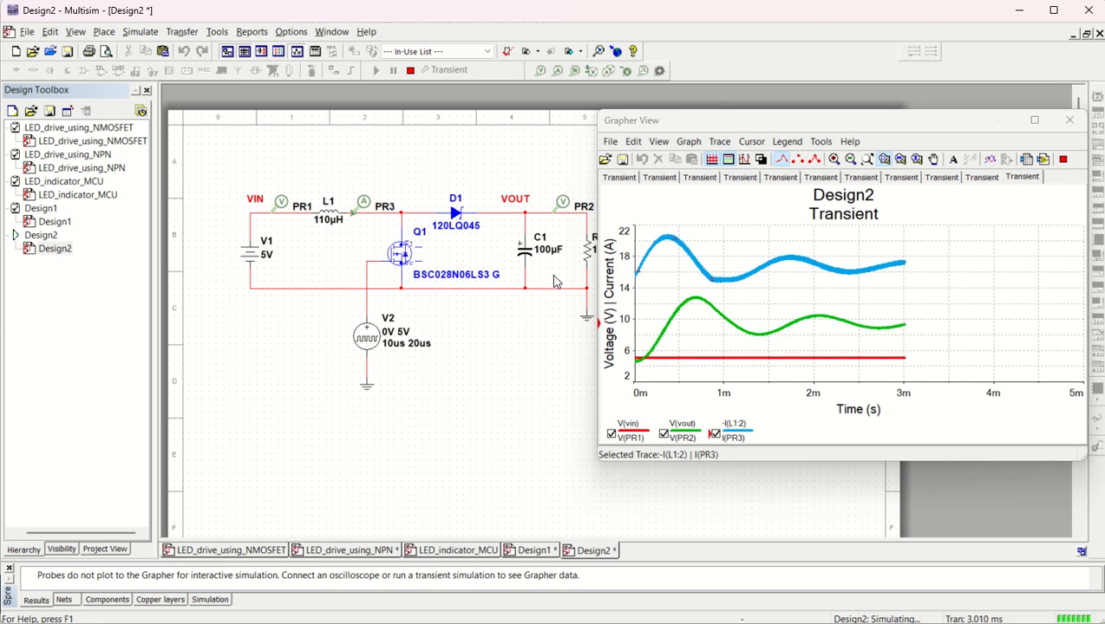
scroll(556, 280, down, 1)
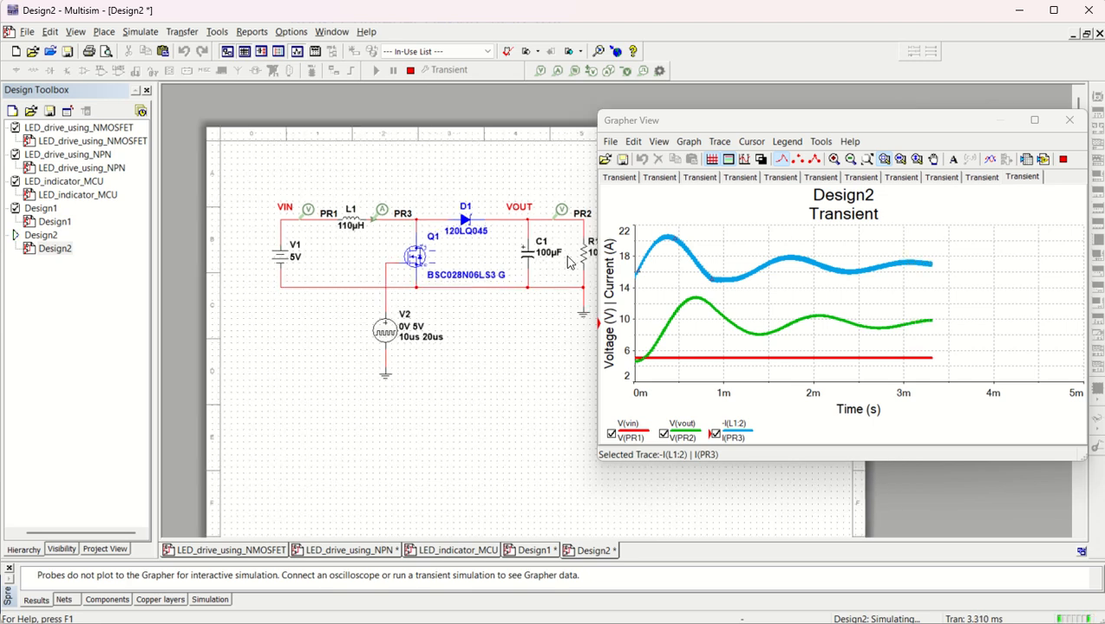
scroll(588, 256, up, 2)
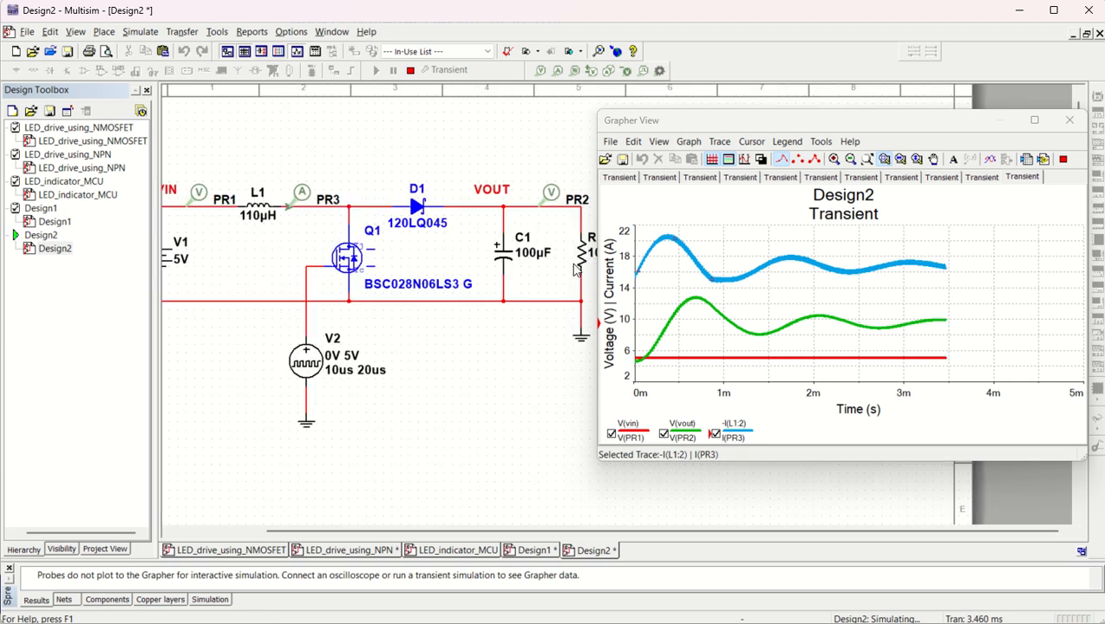
scroll(312, 245, down, 1)
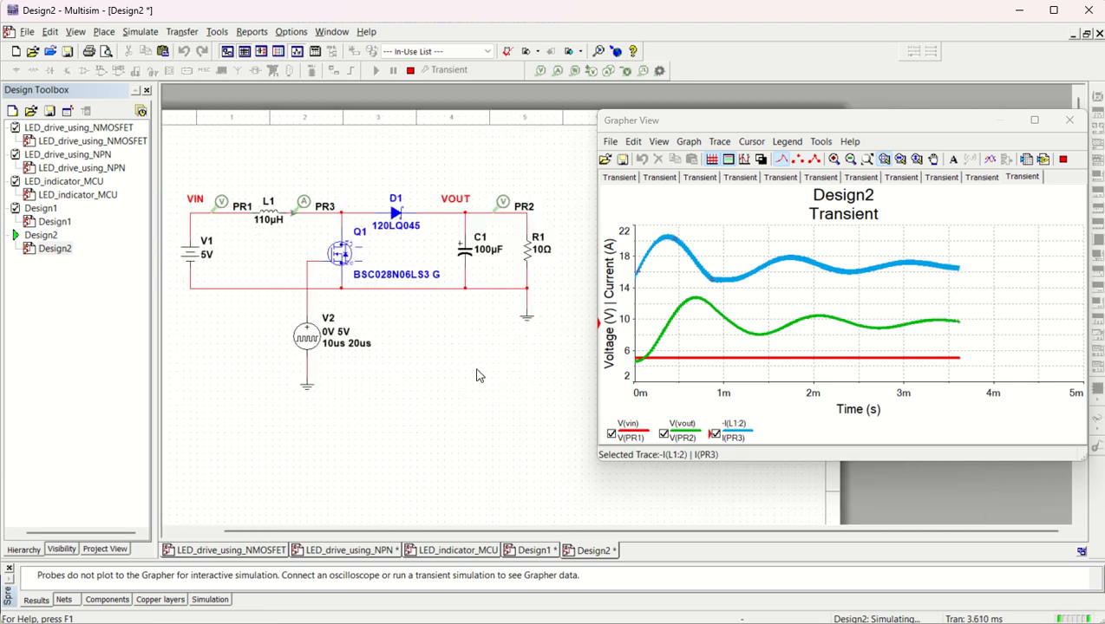